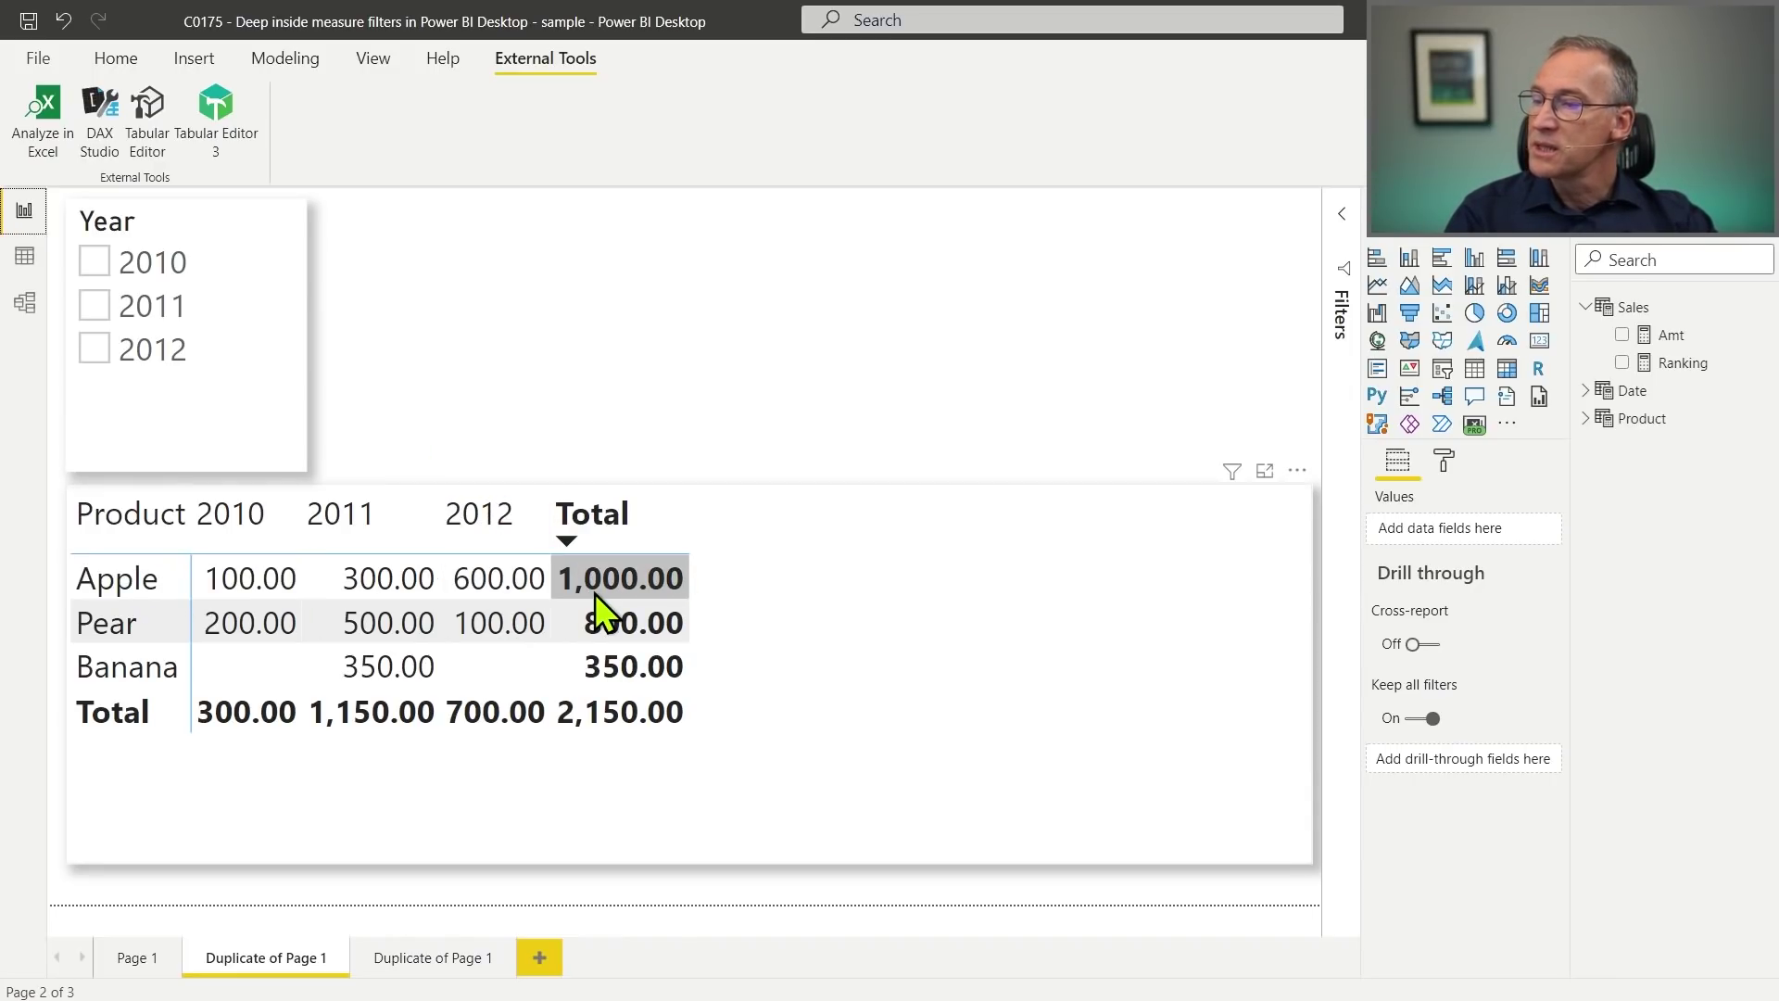
# Filter the product matrix to 2011 with the Year slicer and clear that selection again.
pyautogui.moveTo(608, 591)
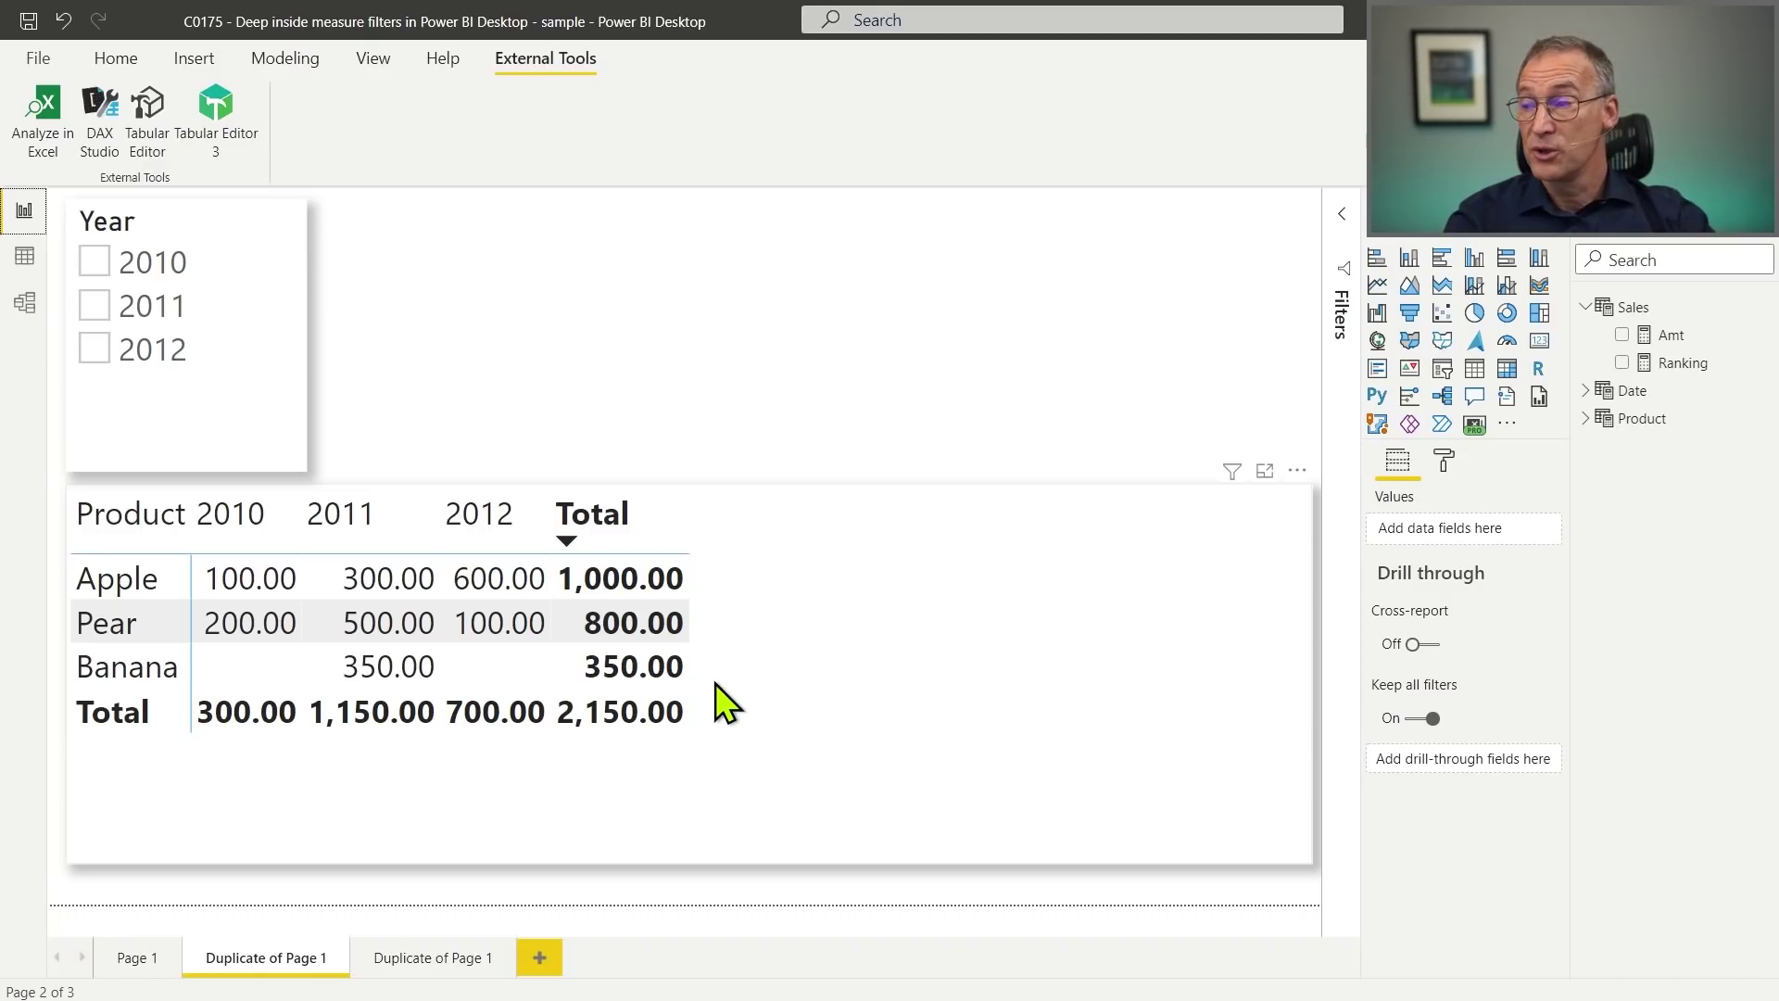
pyautogui.click(173, 309)
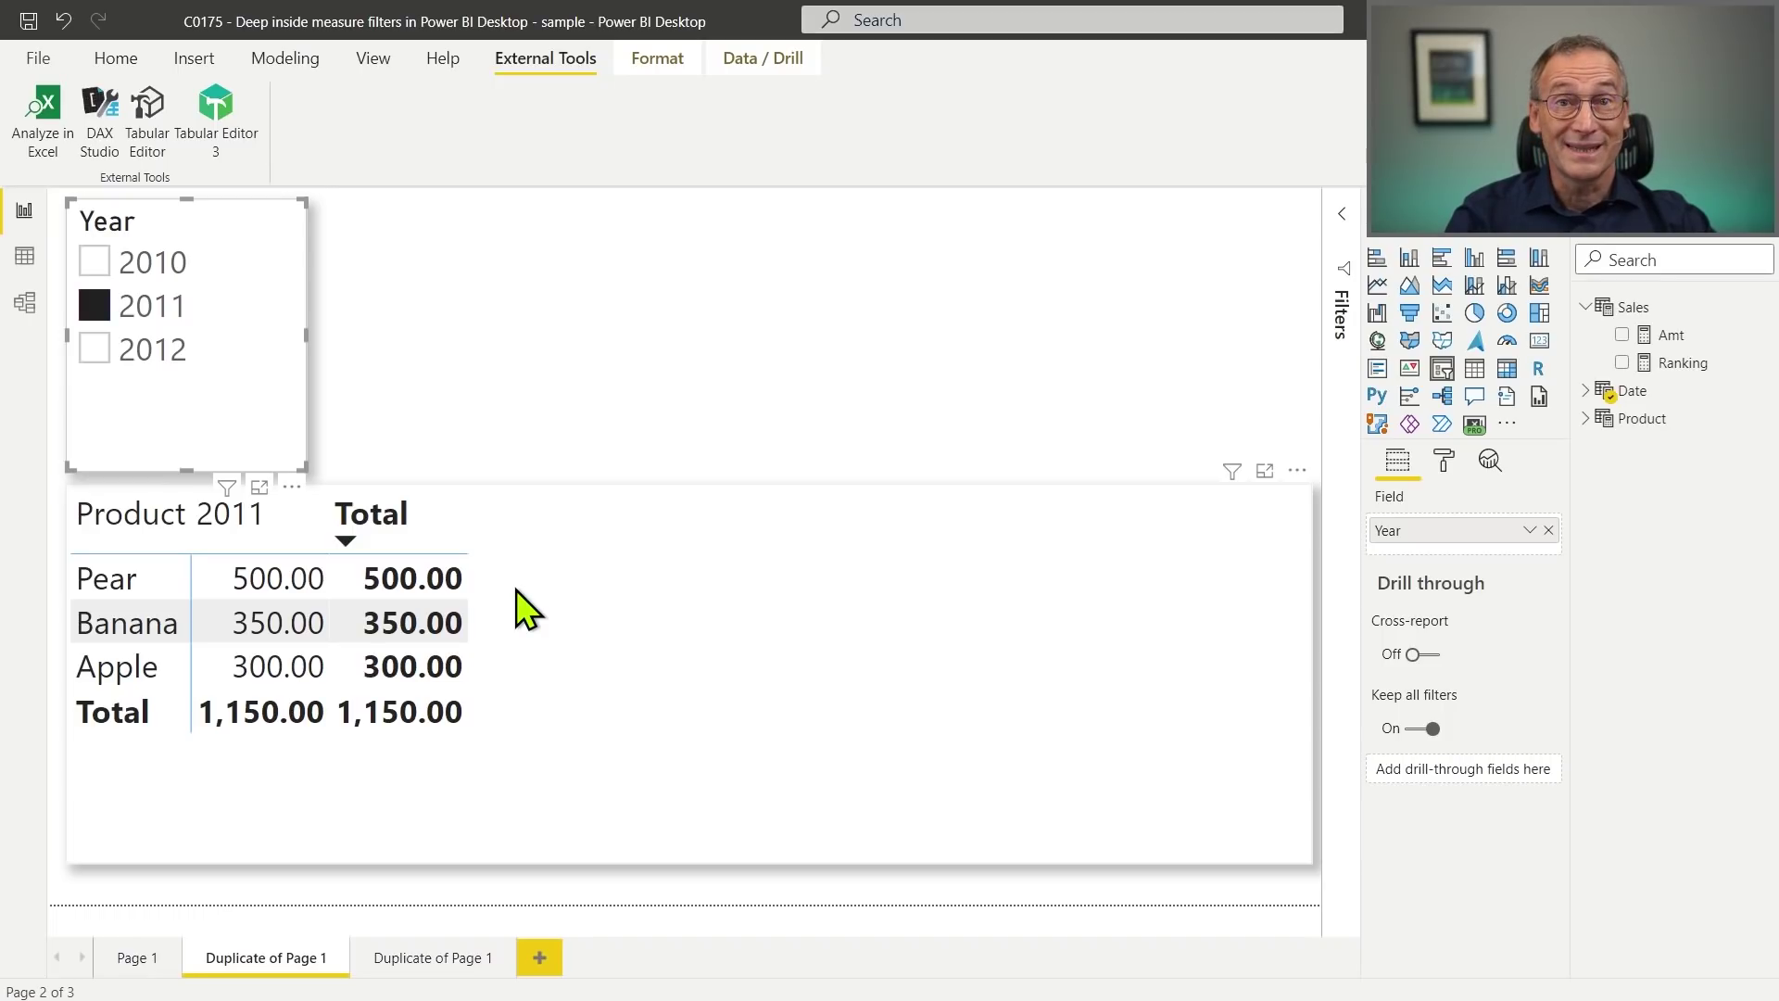
pyautogui.click(139, 310)
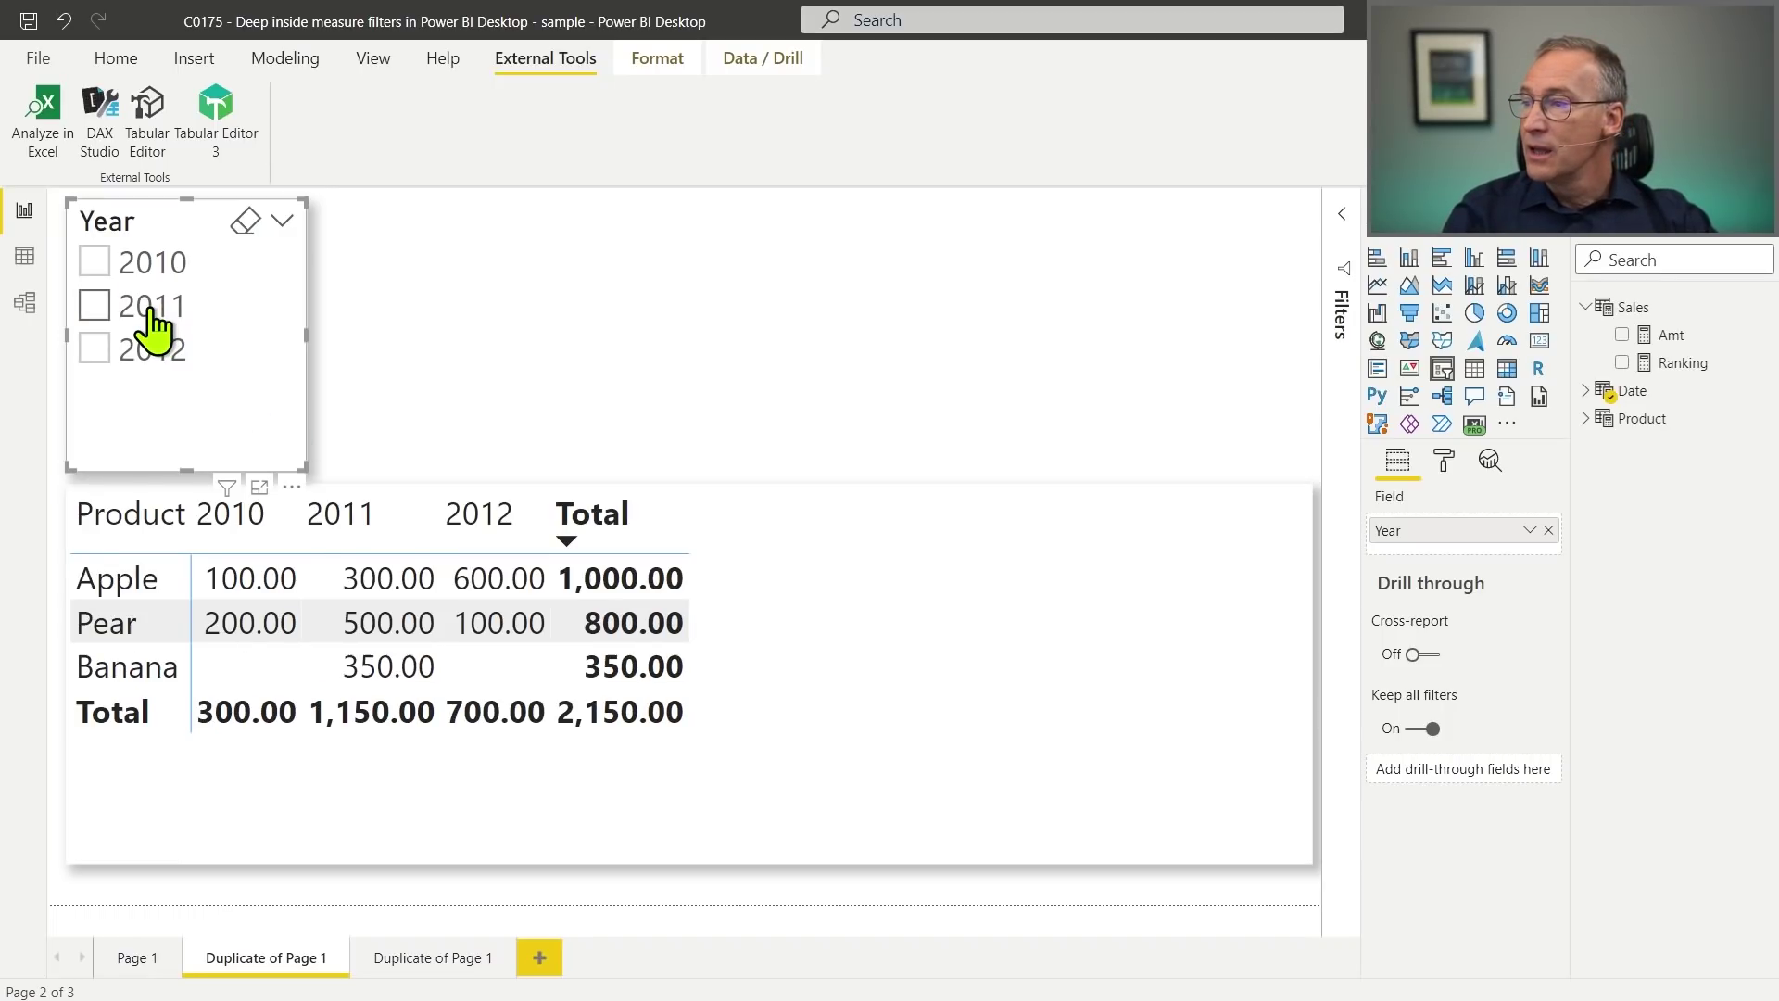
pyautogui.click(511, 335)
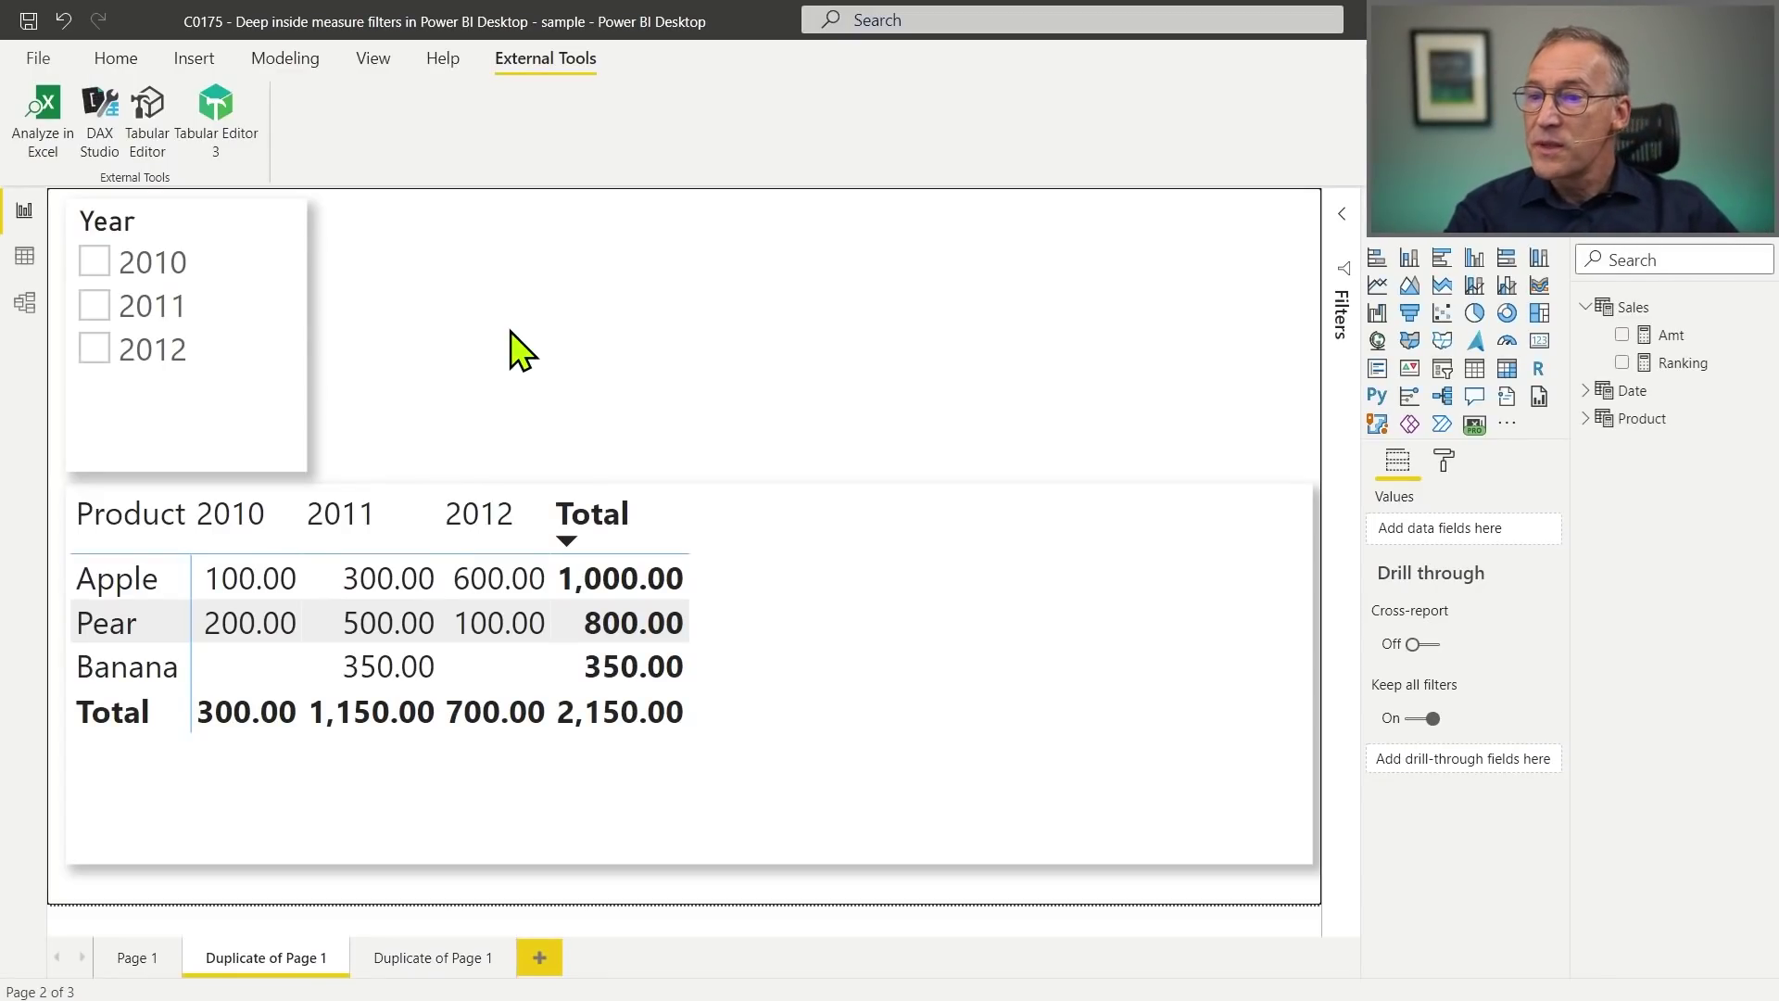
# Delete the Ranking measure from the Sales table.
pyautogui.rightClick(1706, 364)
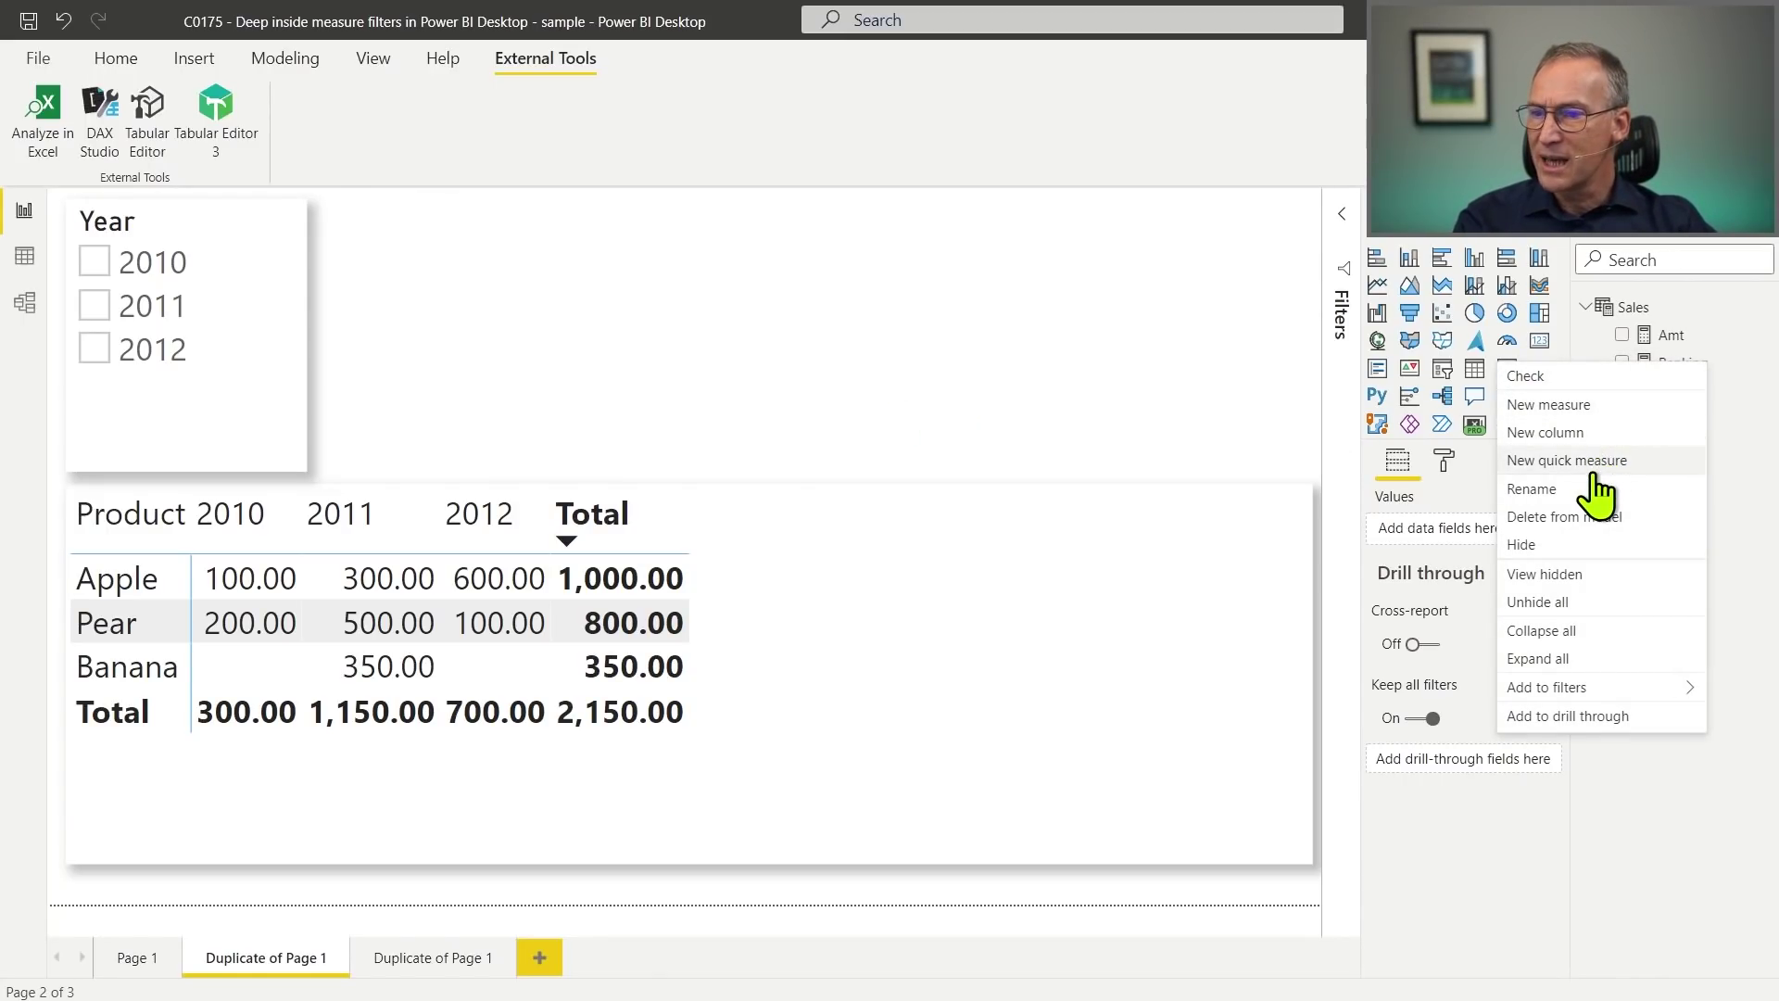
pyautogui.press('Escape')
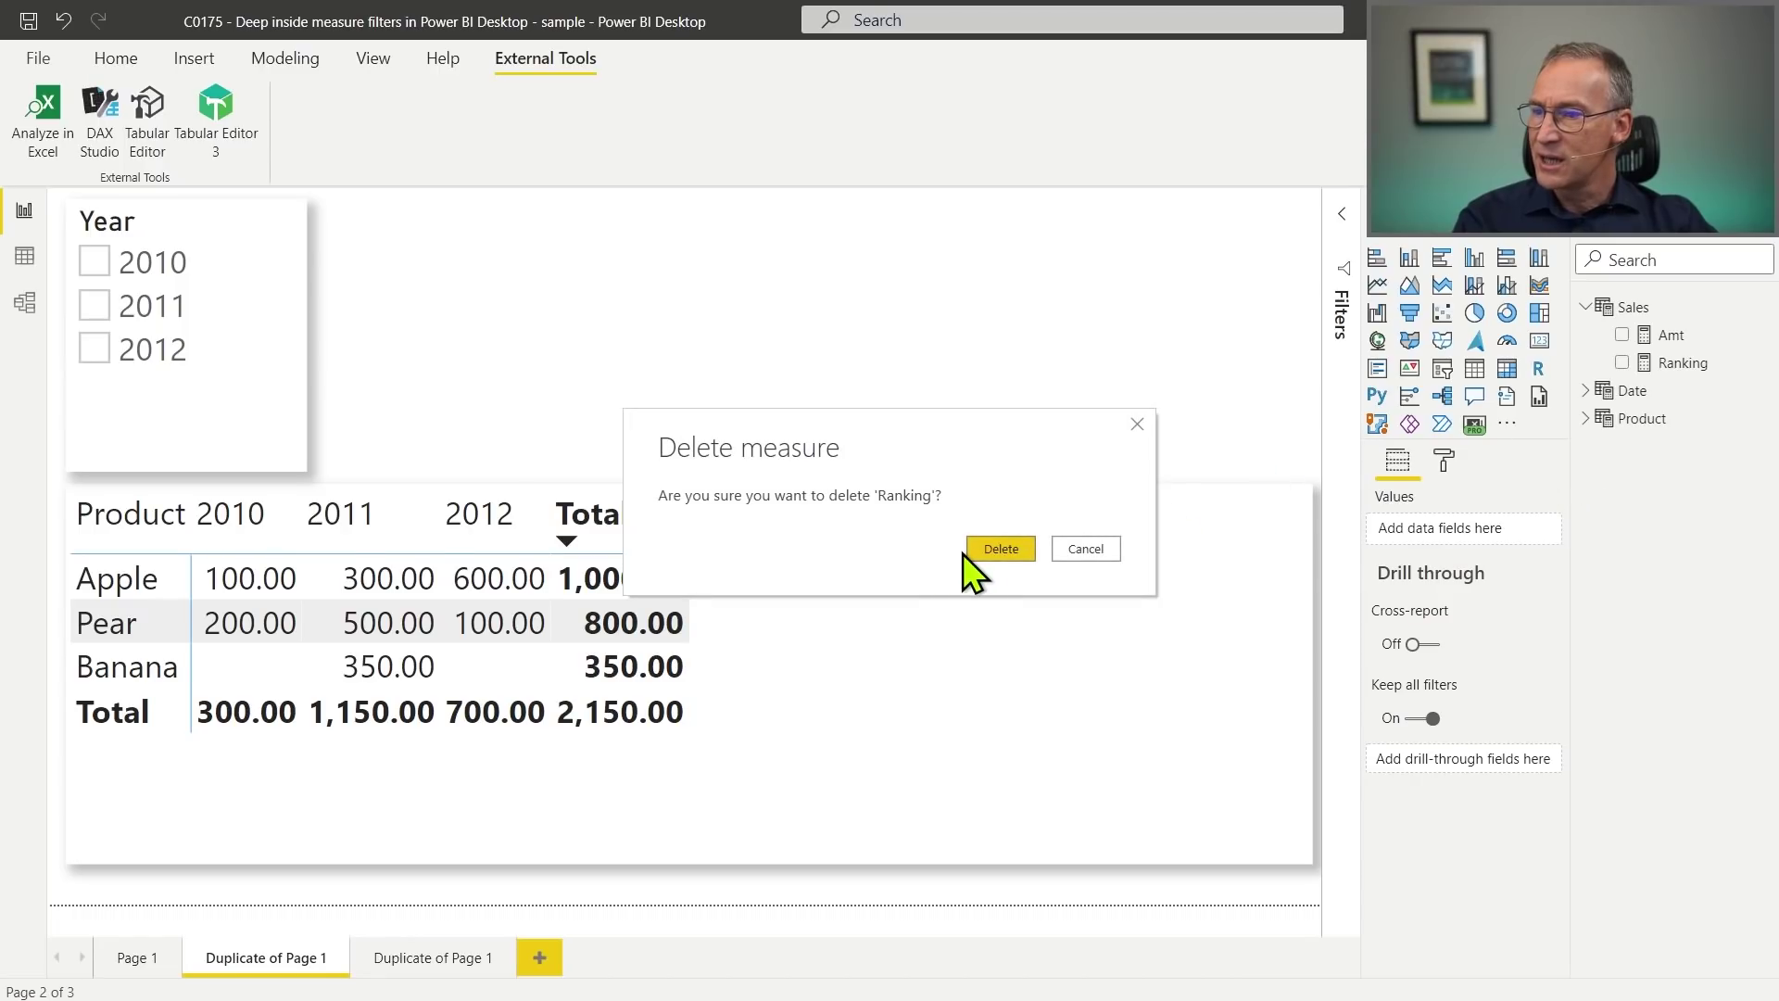
pyautogui.click(999, 553)
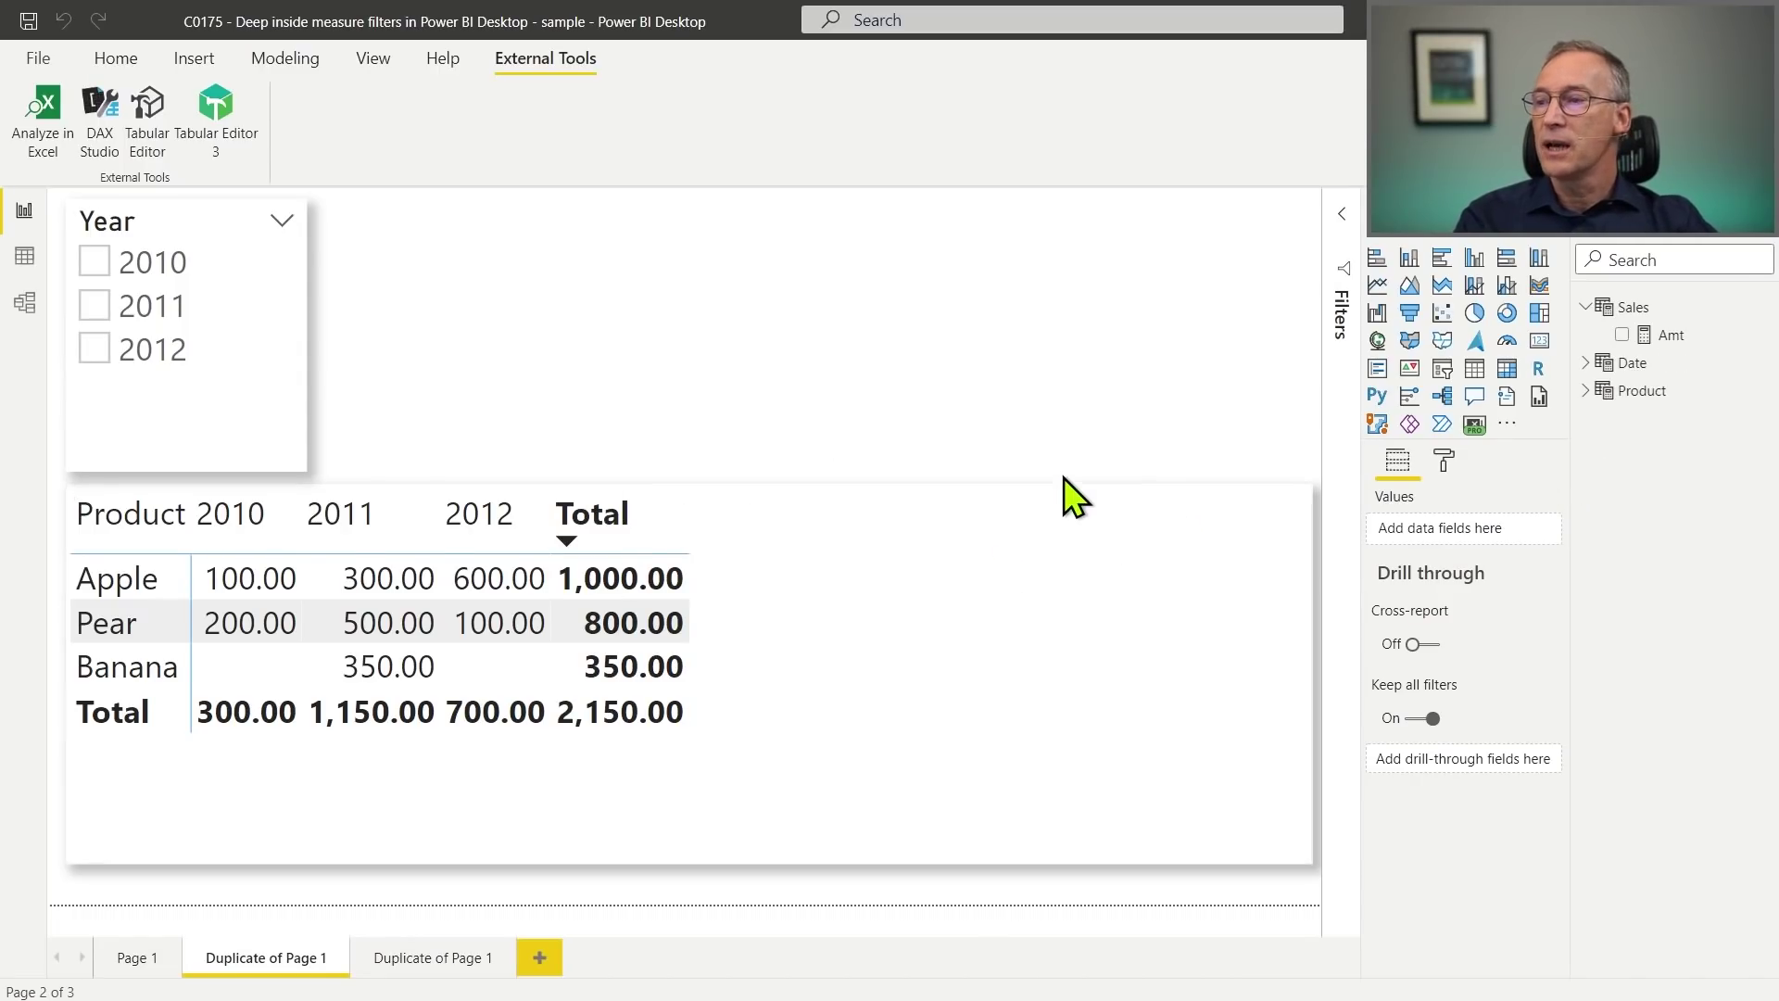
# Create a new measure in the Sales table named Ranking and begin its formula on a new line.
pyautogui.rightClick(1610, 314)
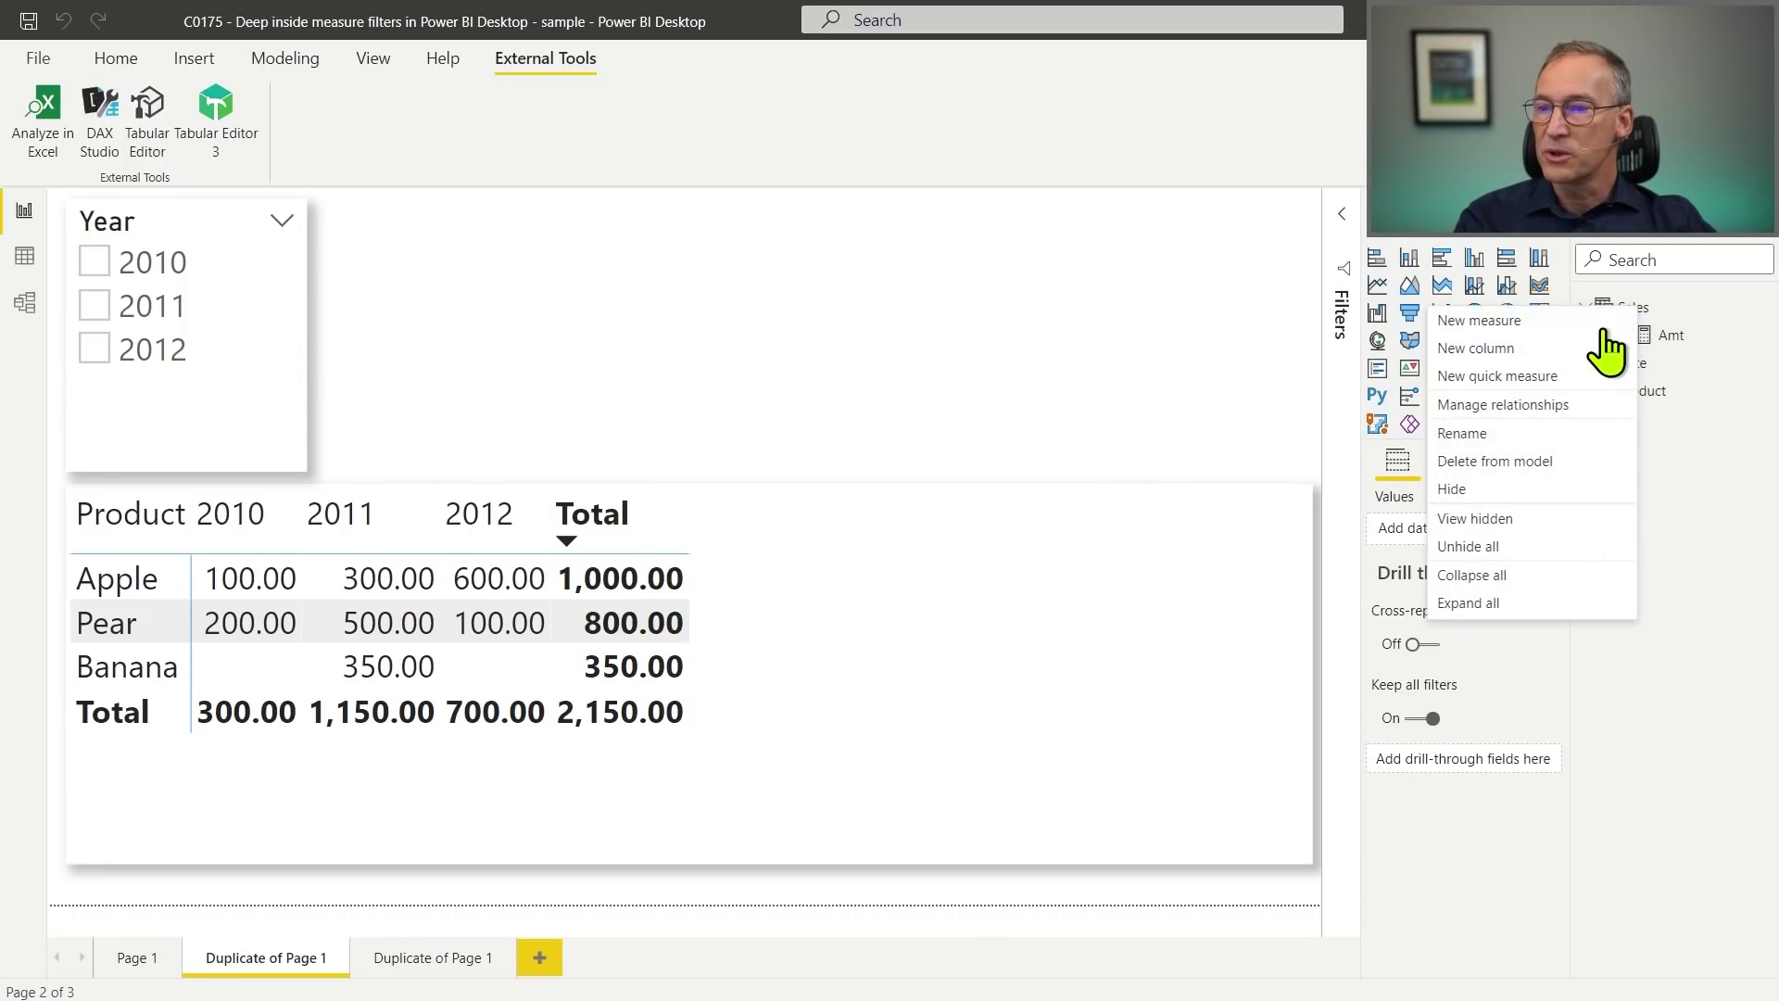
pyautogui.click(1515, 321)
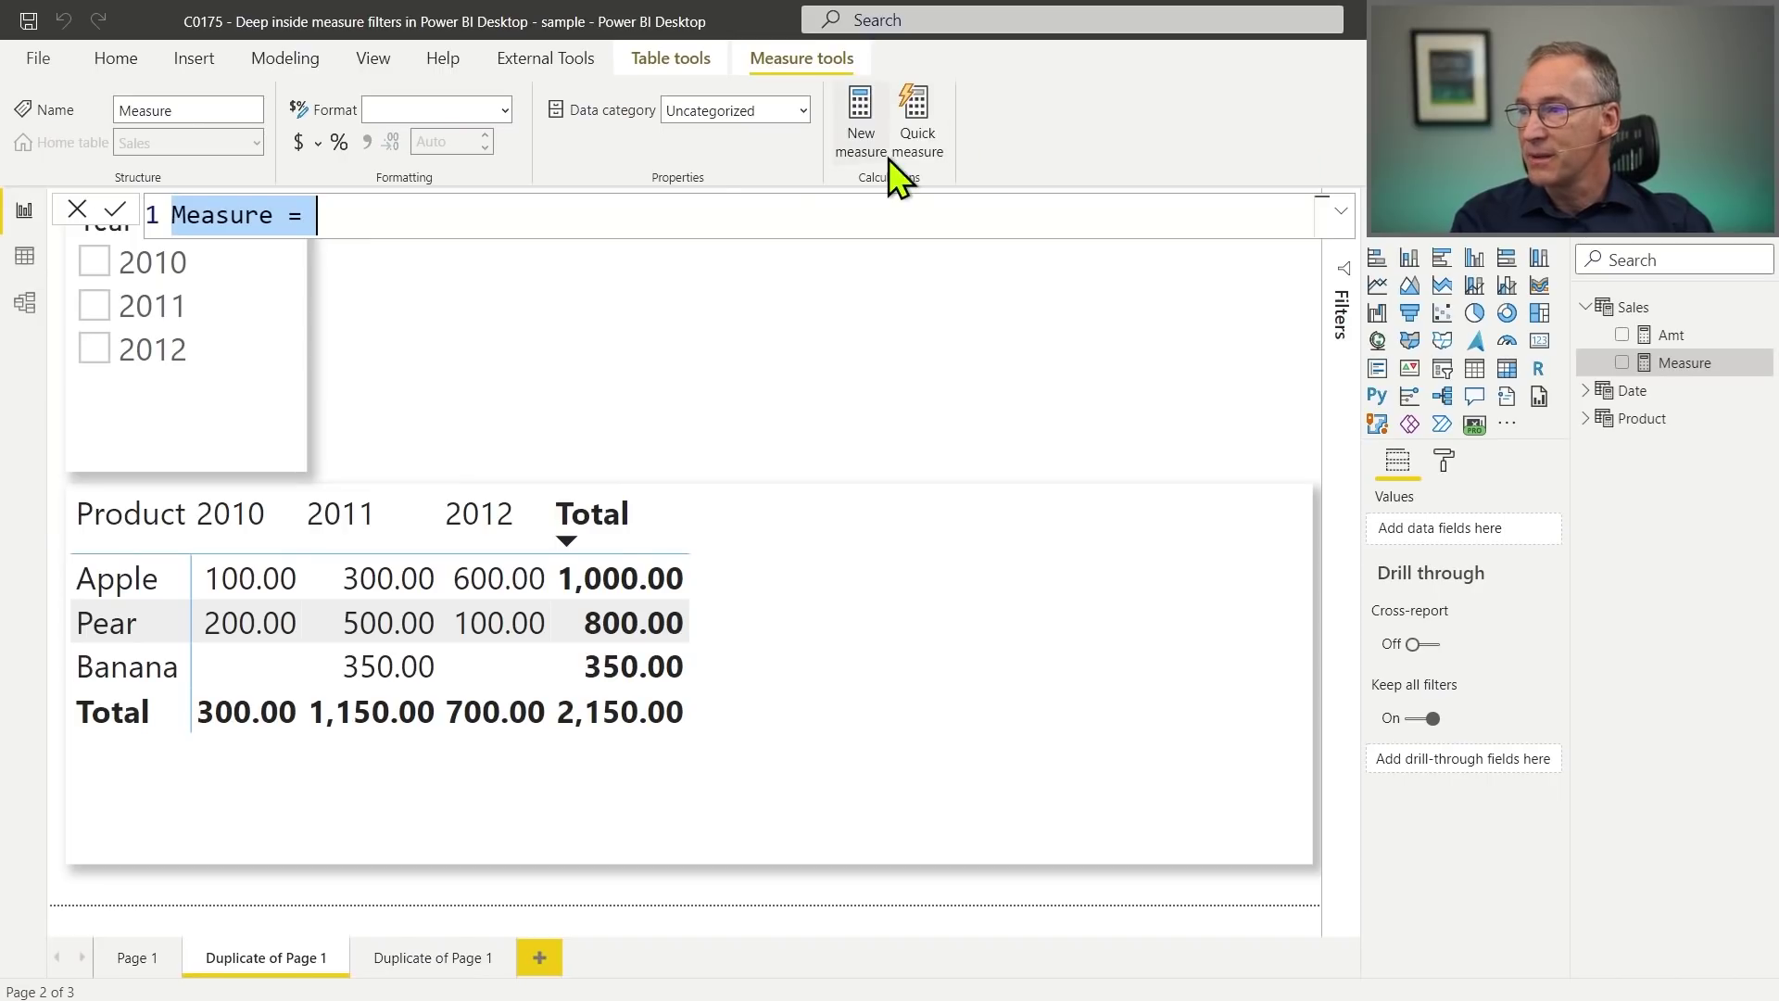
pyautogui.write('Rankin')
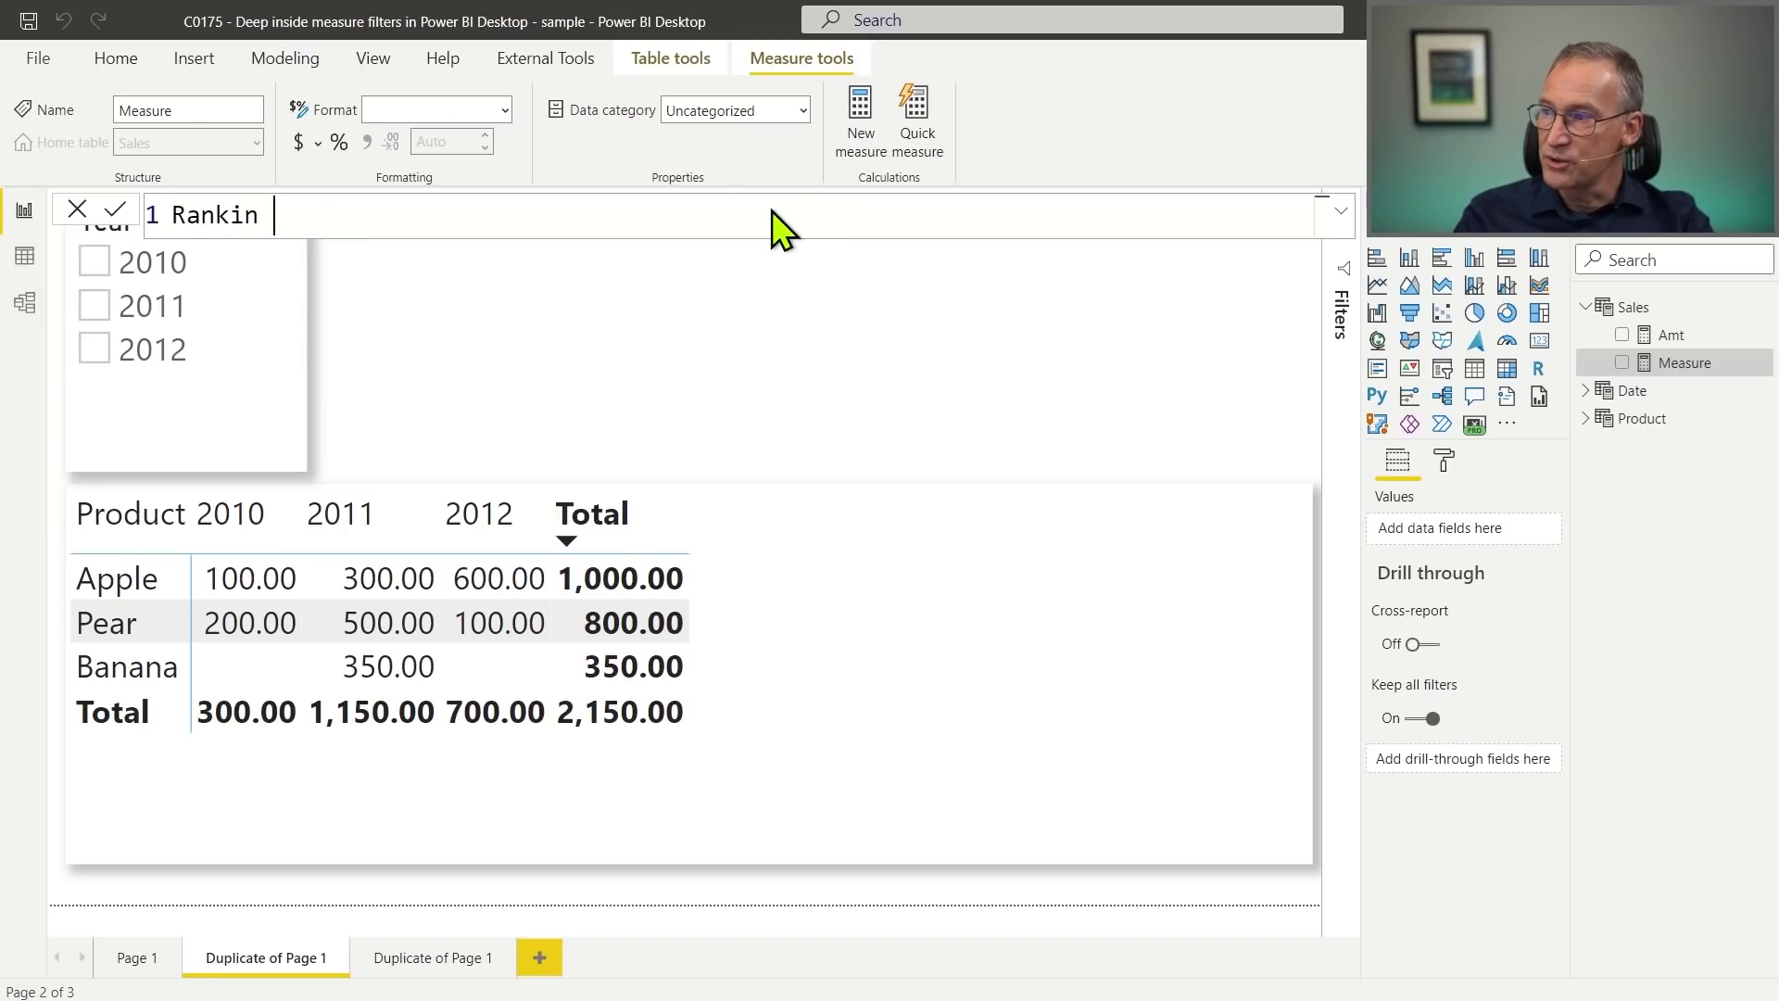
pyautogui.write('g =')
pyautogui.press('BackSpace')
pyautogui.press('BackSpace')
pyautogui.write('g =')
pyautogui.hotkey('shift', 'Return')
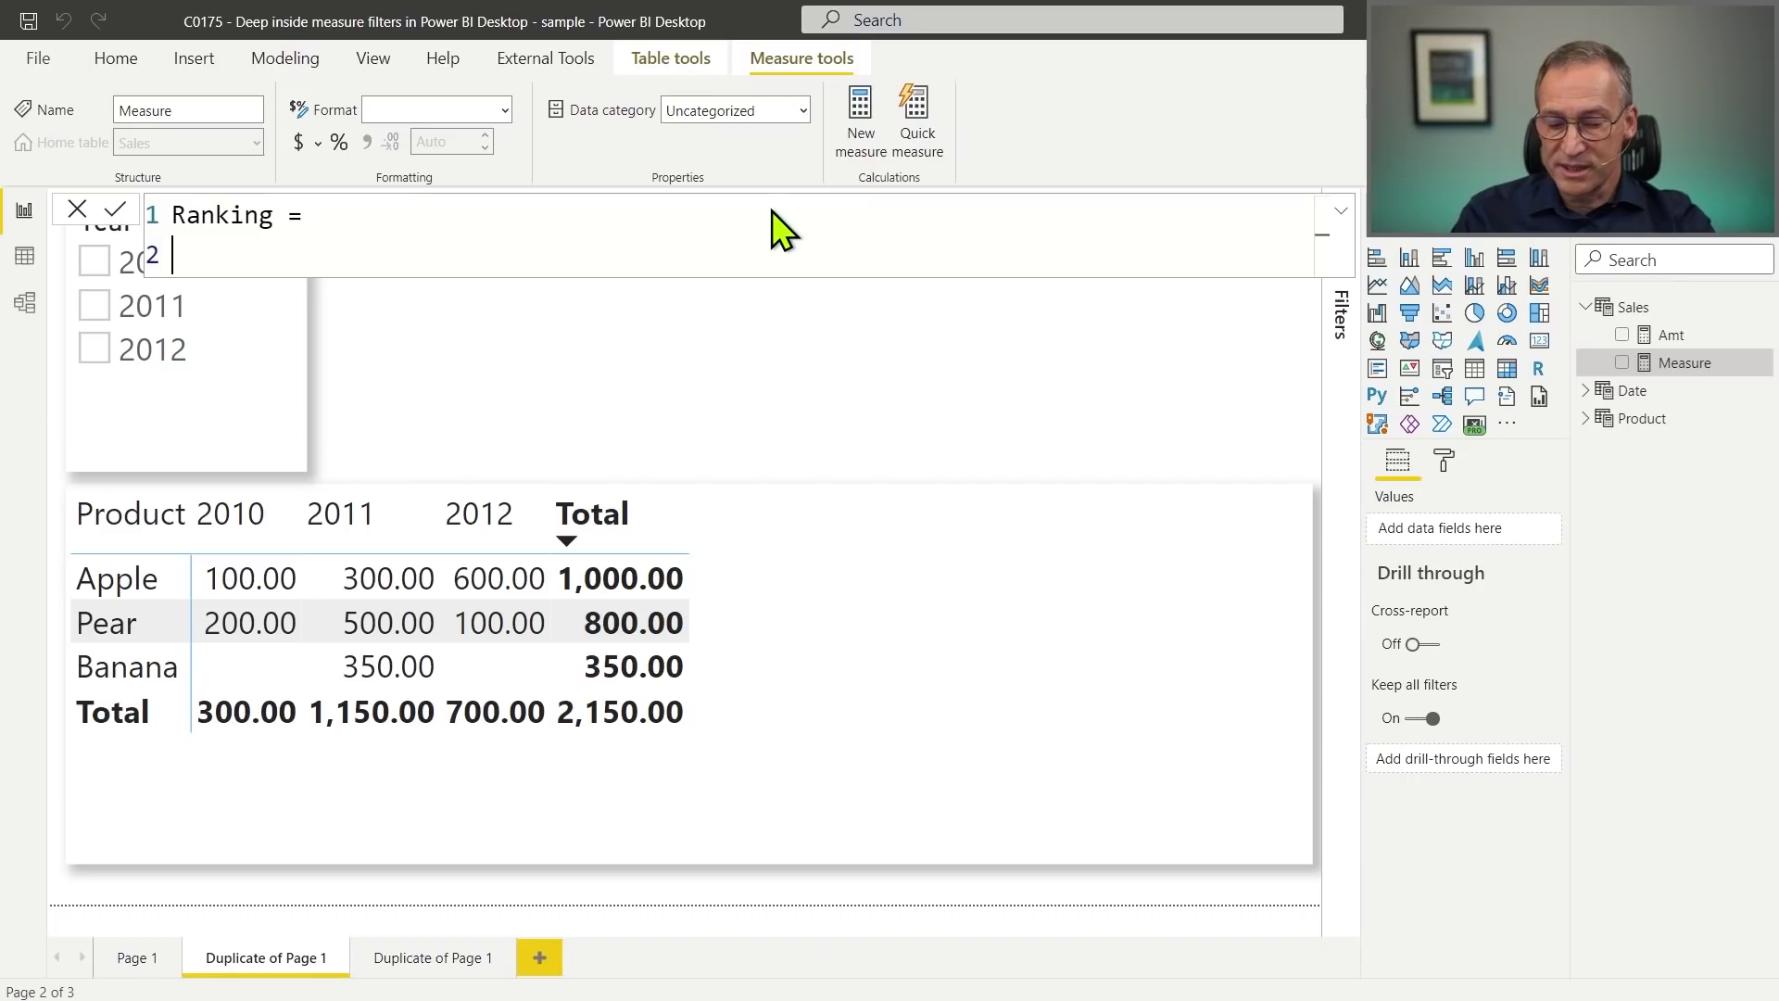
# Define a variable Prods as ALLSELECTED ( 'Product'[Product] ) in the measure formula.
pyautogui.write('VAR Prod')
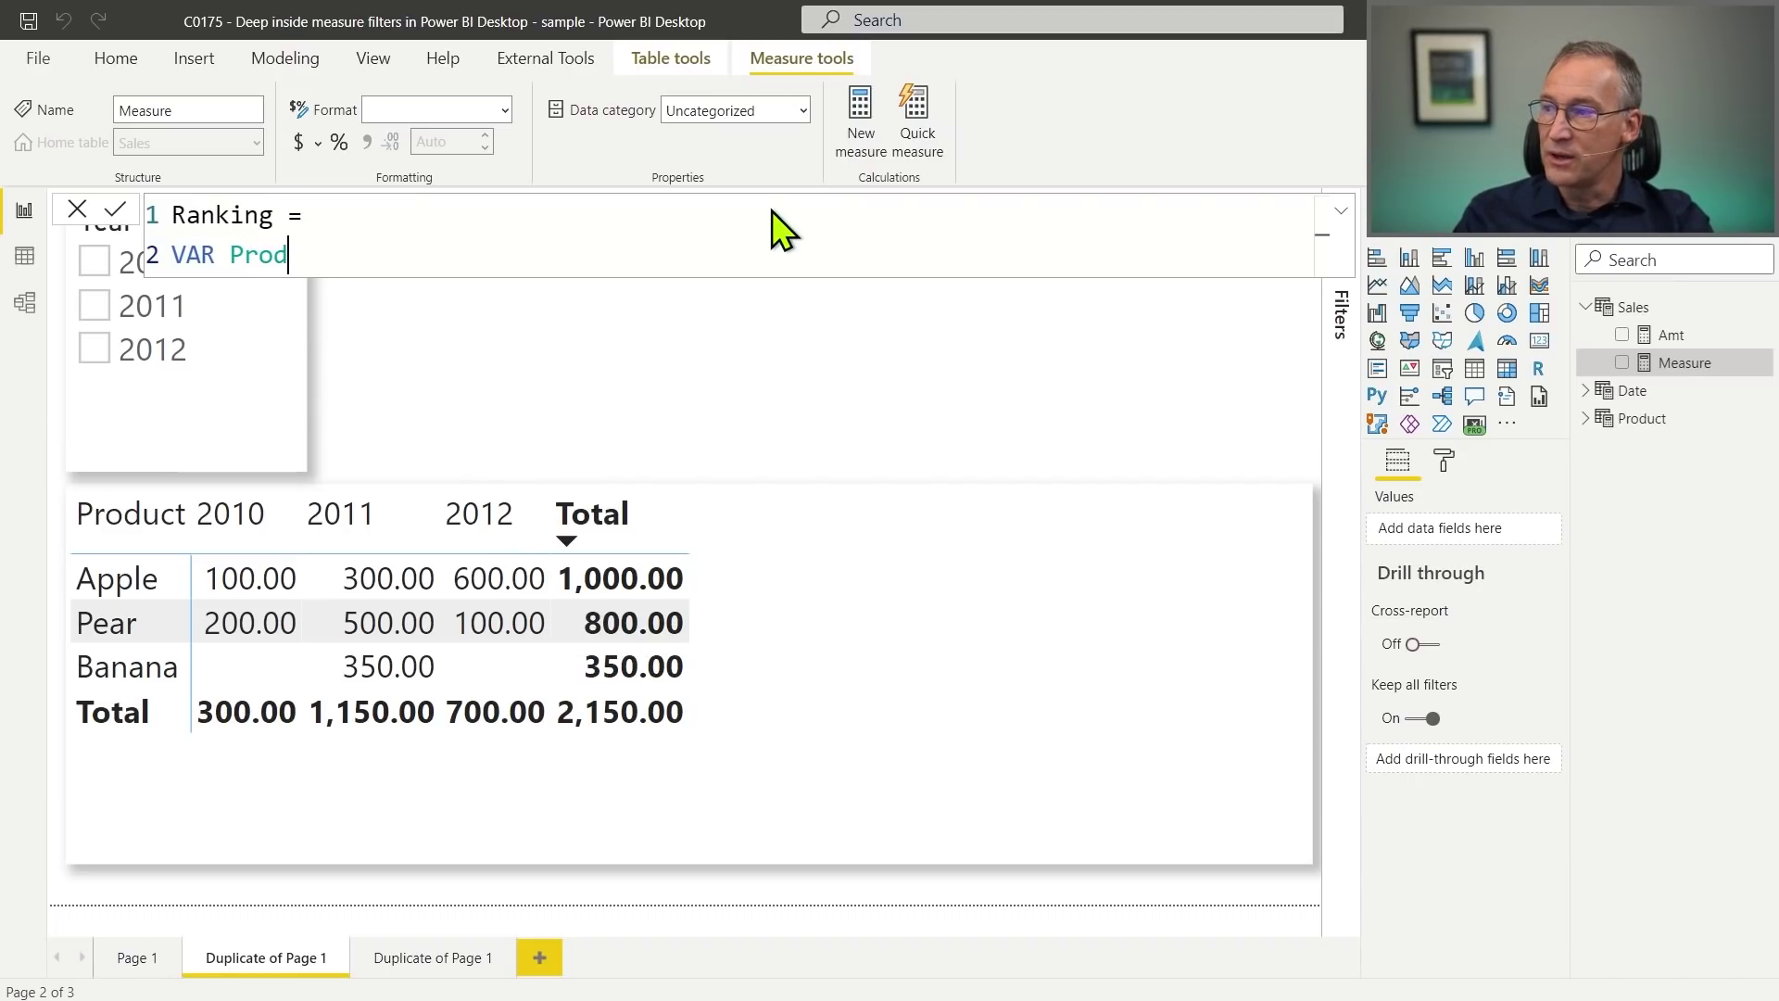
pyautogui.write('s = ALL')
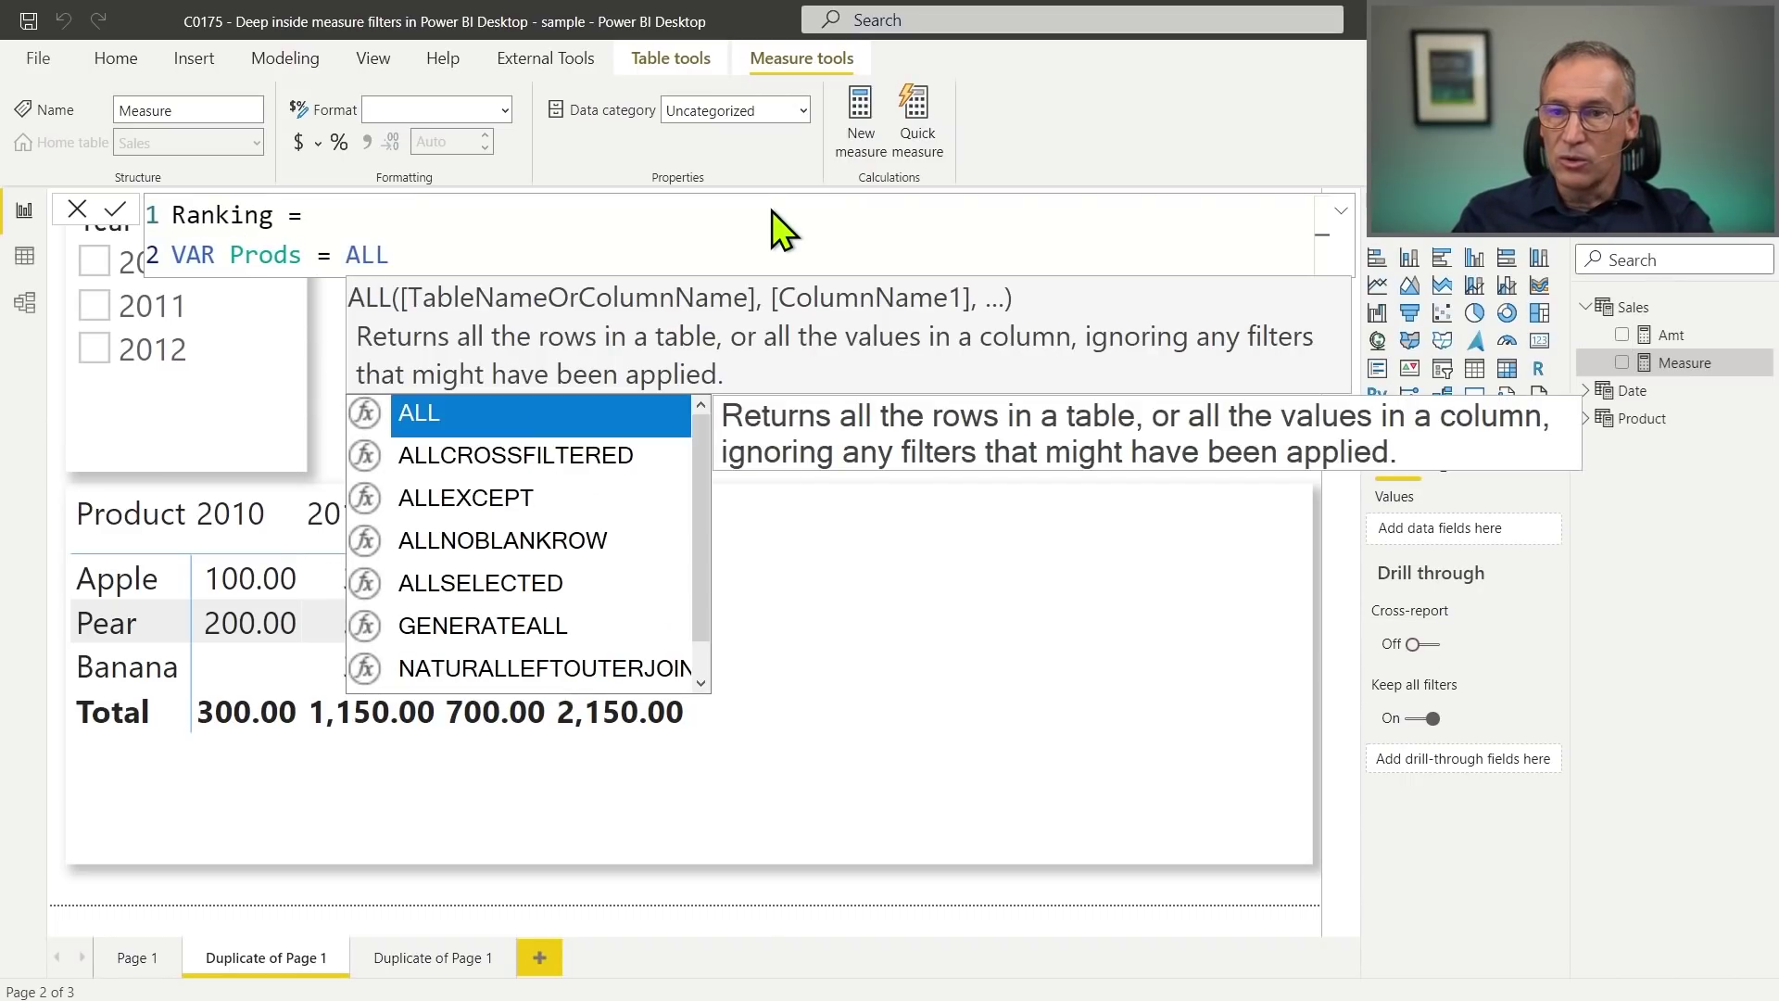
pyautogui.press('Down')
pyautogui.press('Down')
pyautogui.press('Down')
pyautogui.press('Down')
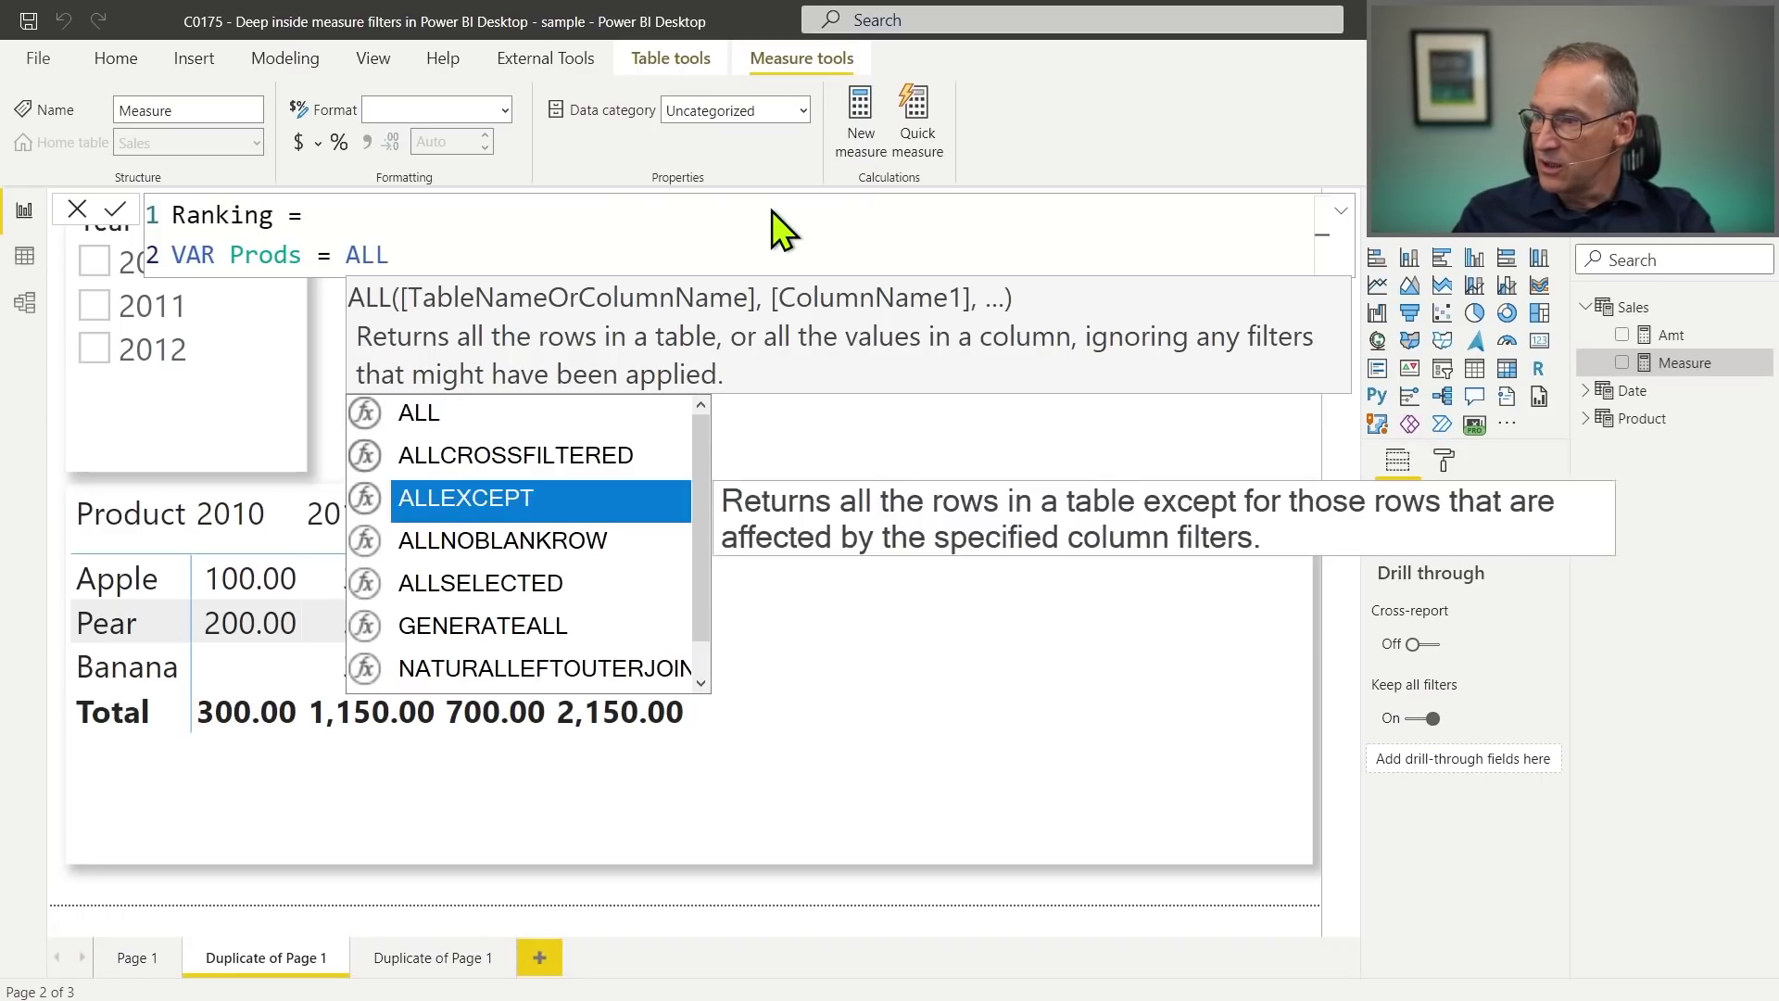
pyautogui.press('Tab')
pyautogui.press('BackSpace')
pyautogui.write('(')
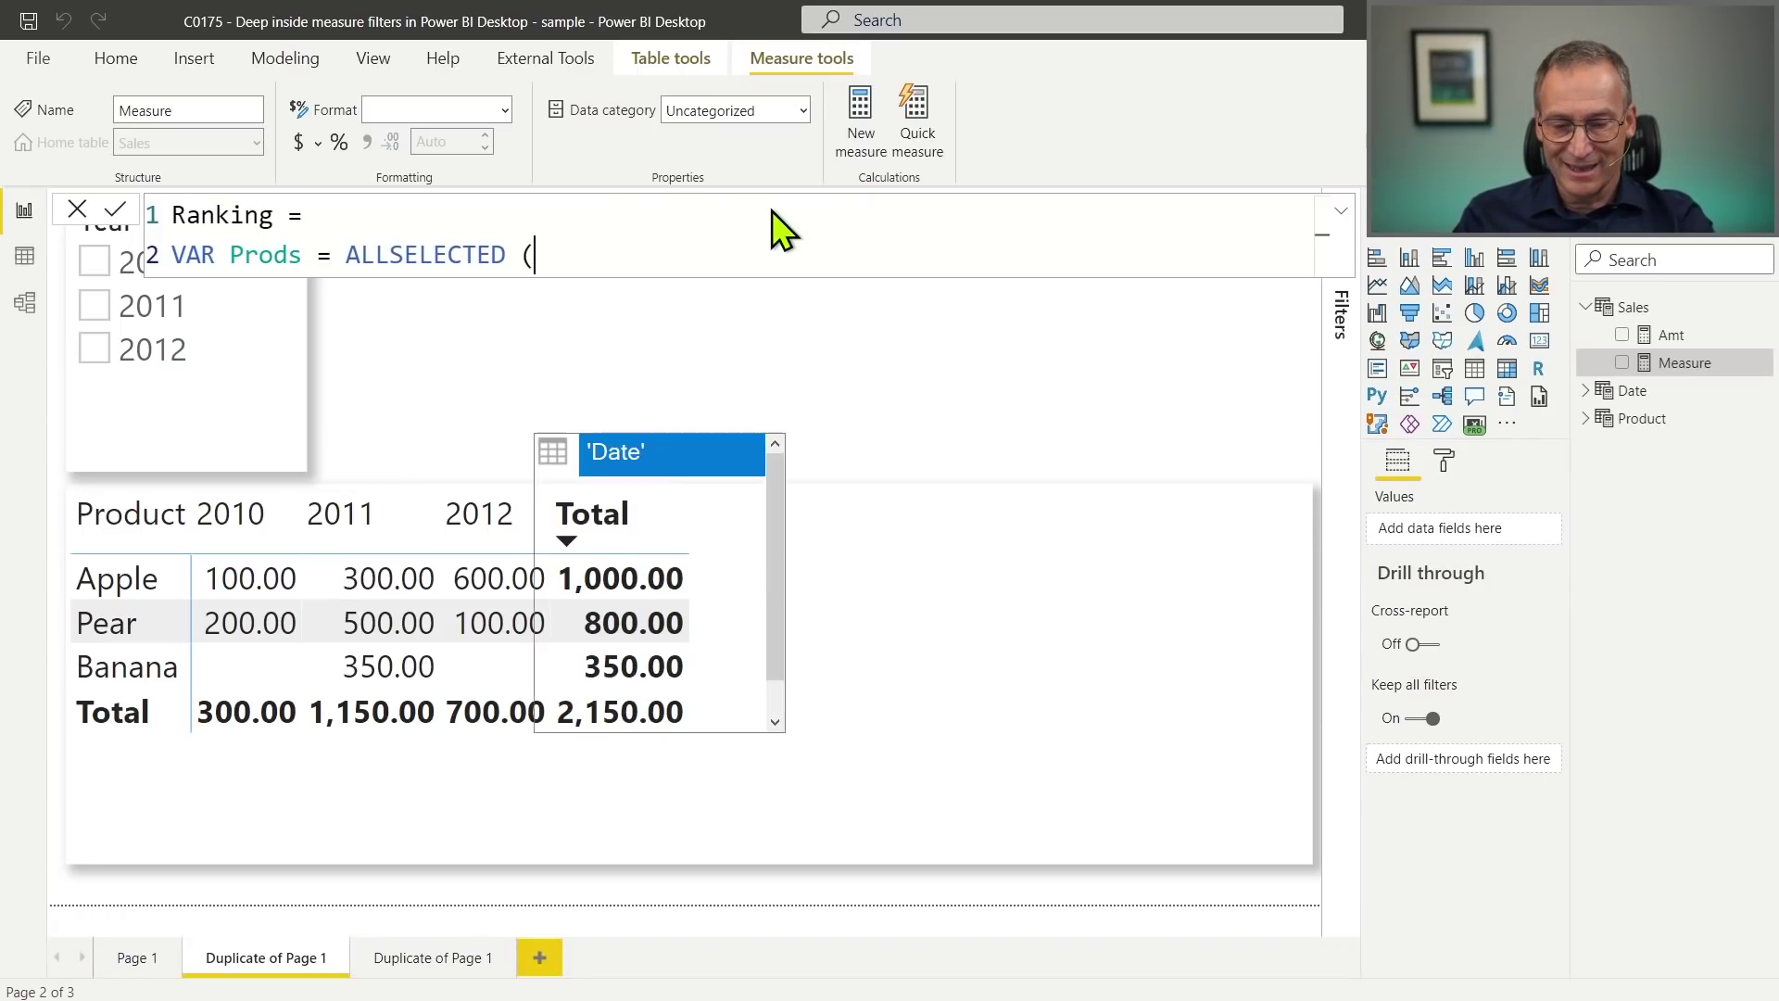
pyautogui.write(" 'Pro")
pyautogui.press('Down')
pyautogui.press('Tab')
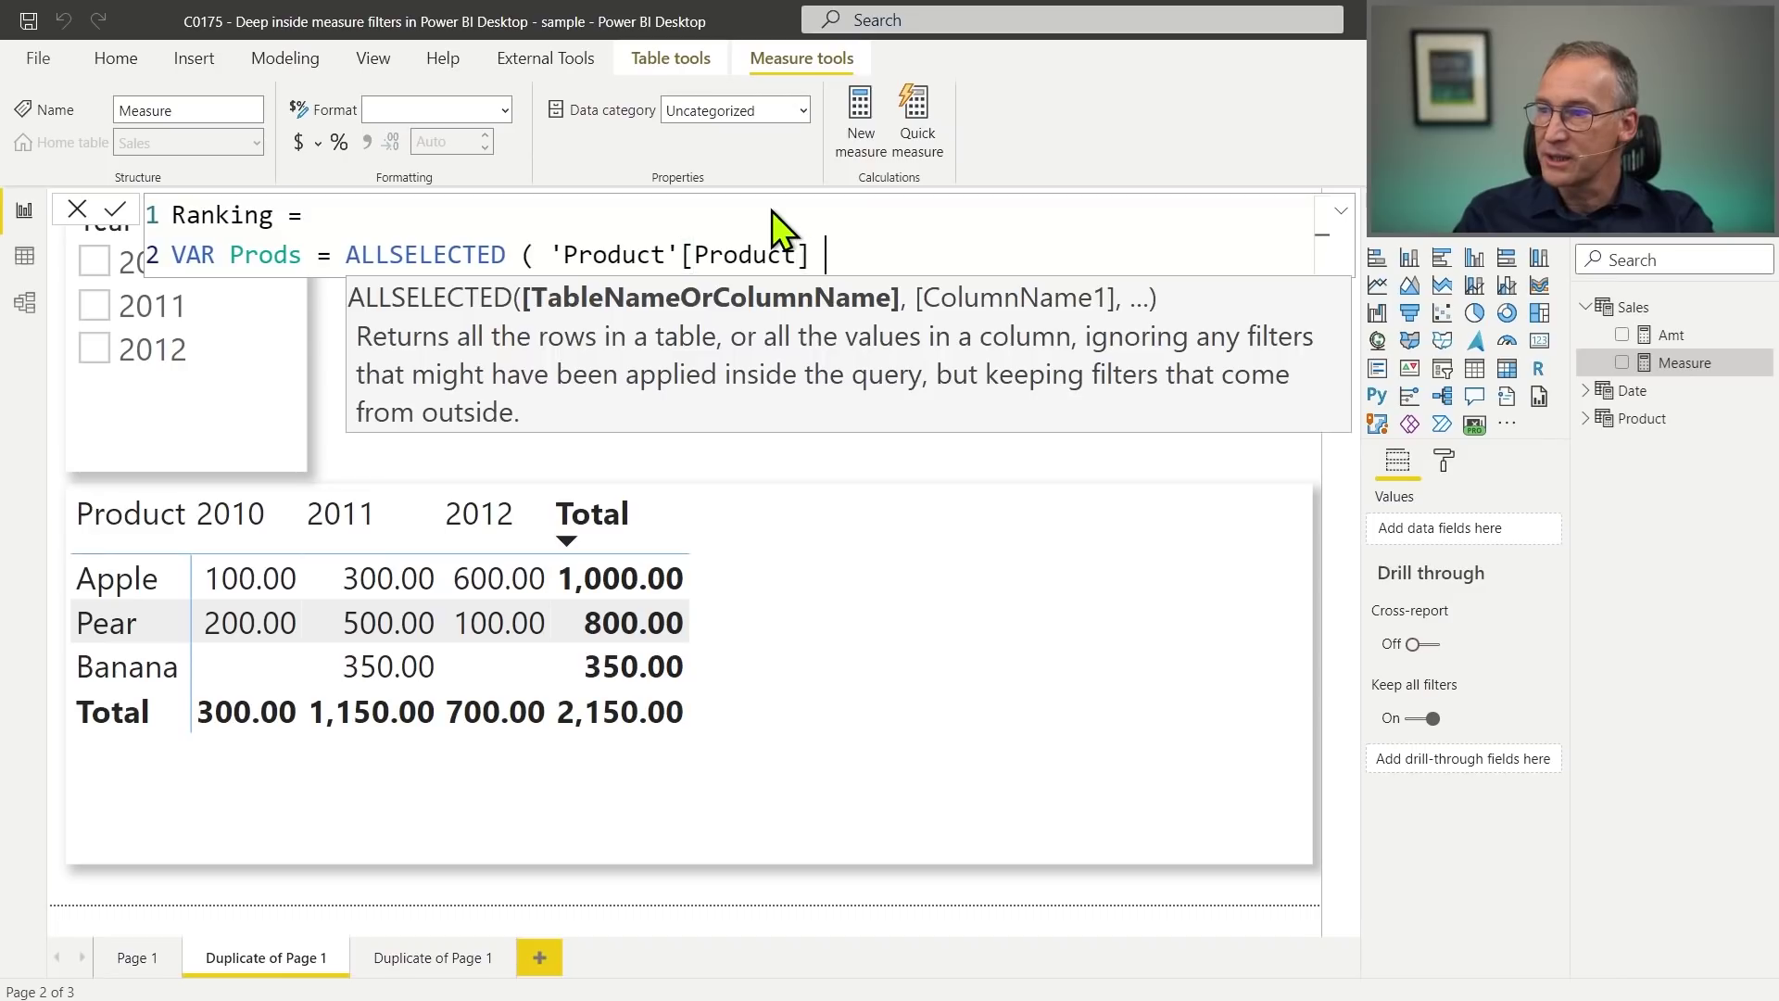
pyautogui.write(')')
pyautogui.press('Return')
# Add a variable Ranking that starts a RANKX call with Prods as its table argument.
pyautogui.write('VAR ')
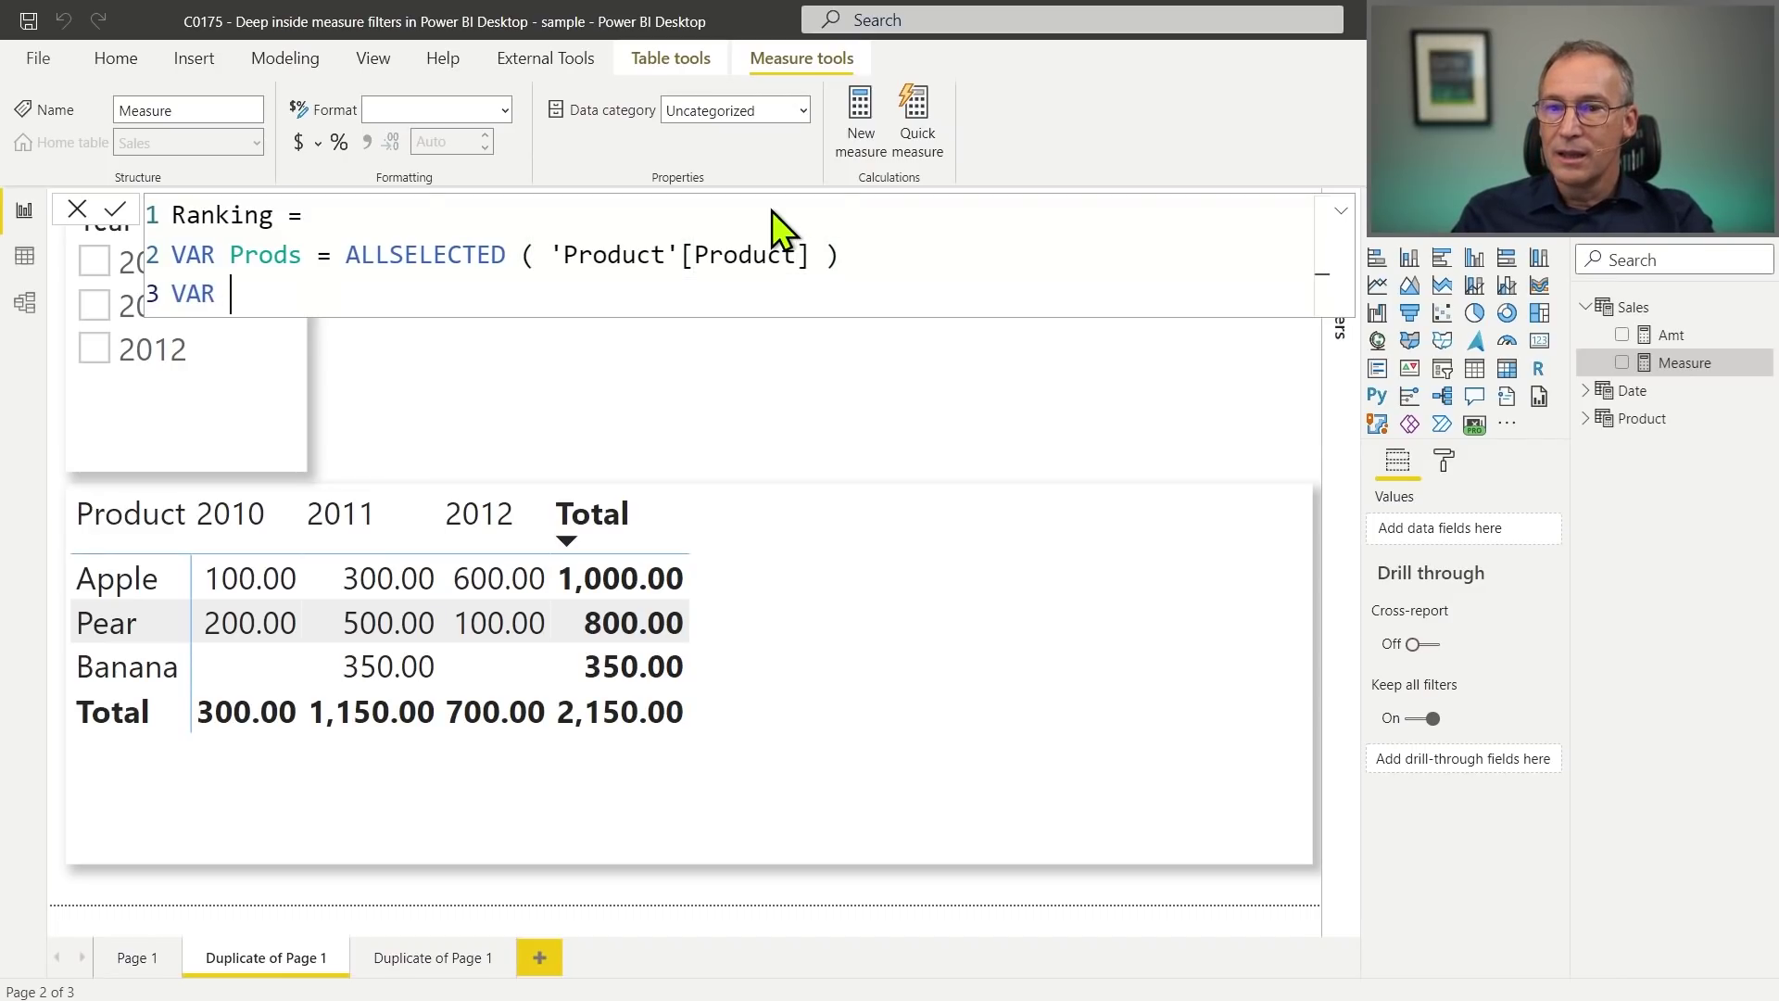
pyautogui.write('Ranking =')
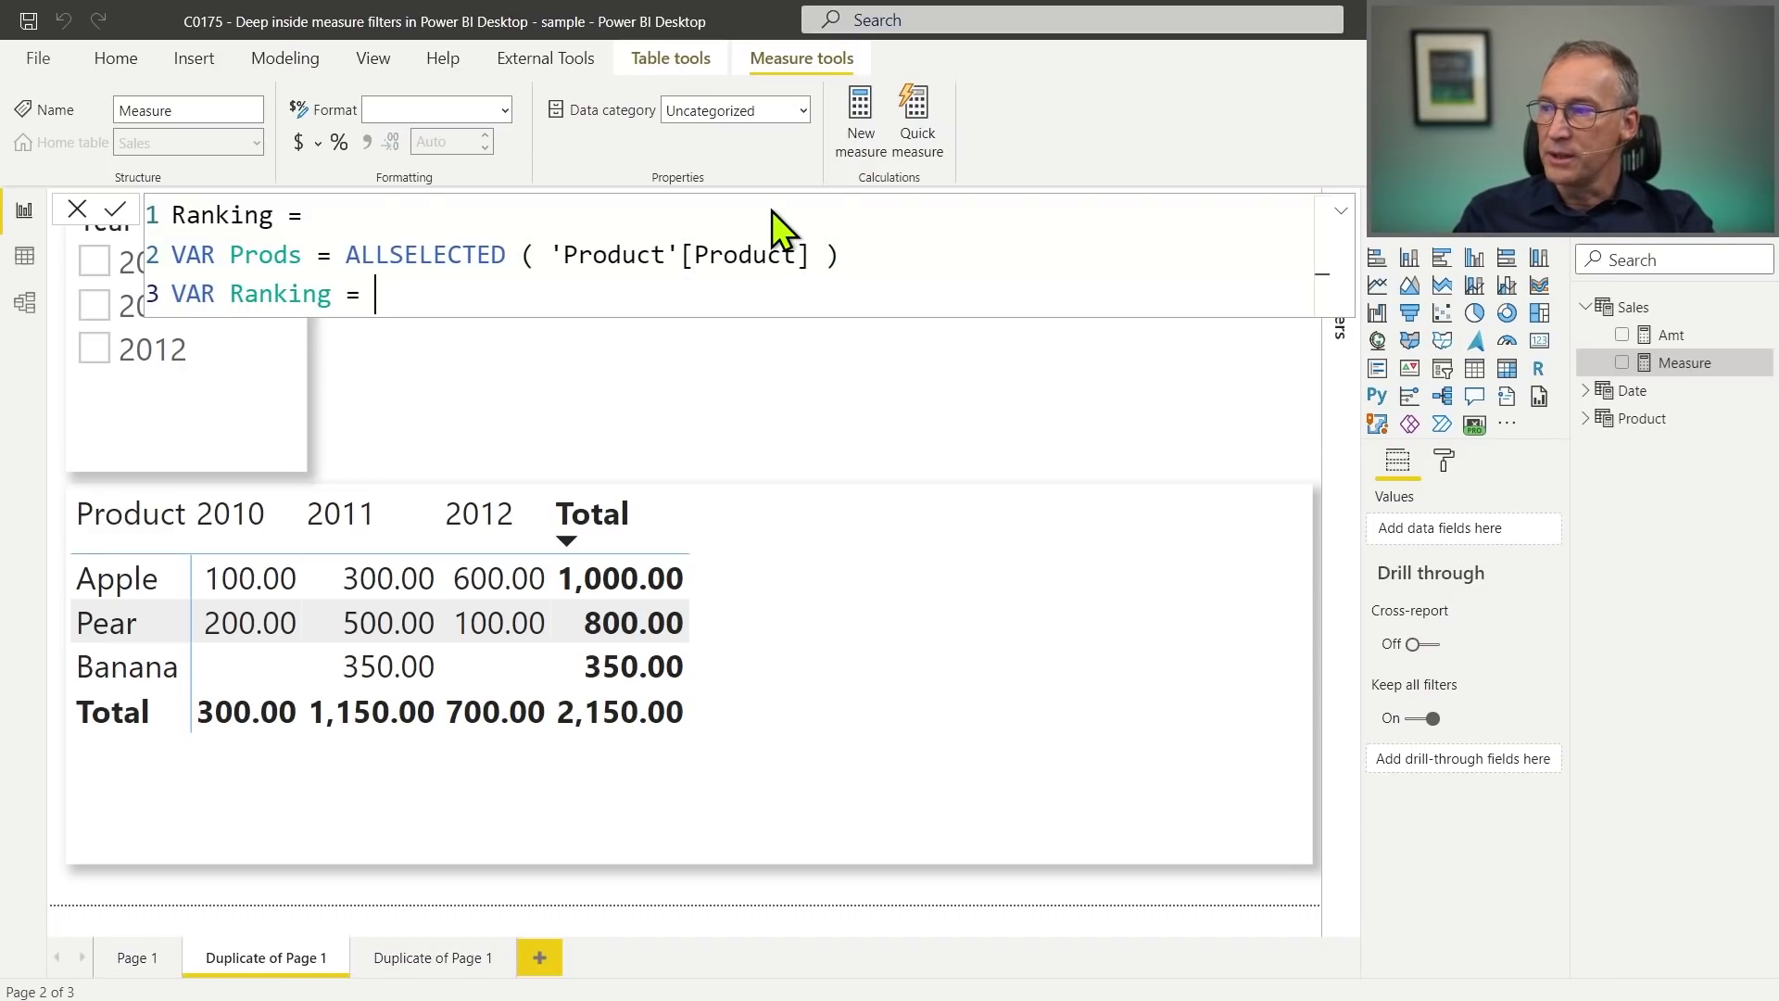
pyautogui.press('Return')
pyautogui.write('RANKX (')
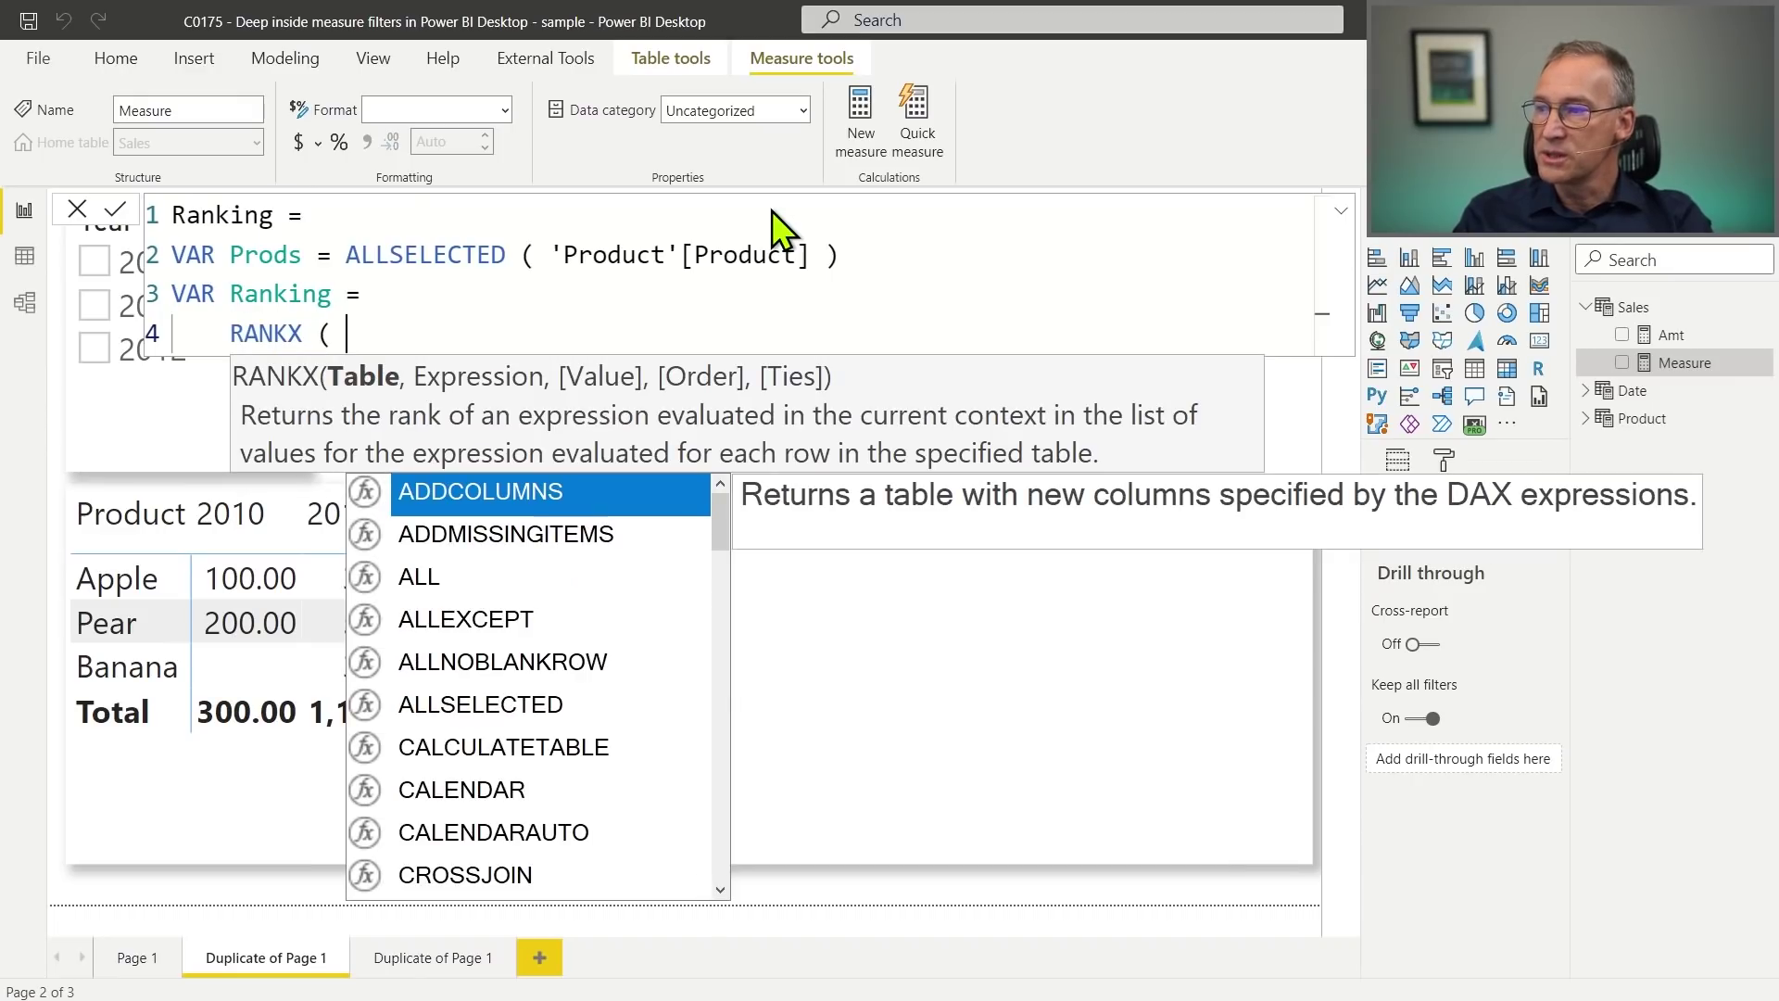
pyautogui.press('Return')
pyautogui.press('Tab')
pyautogui.write('Pro')
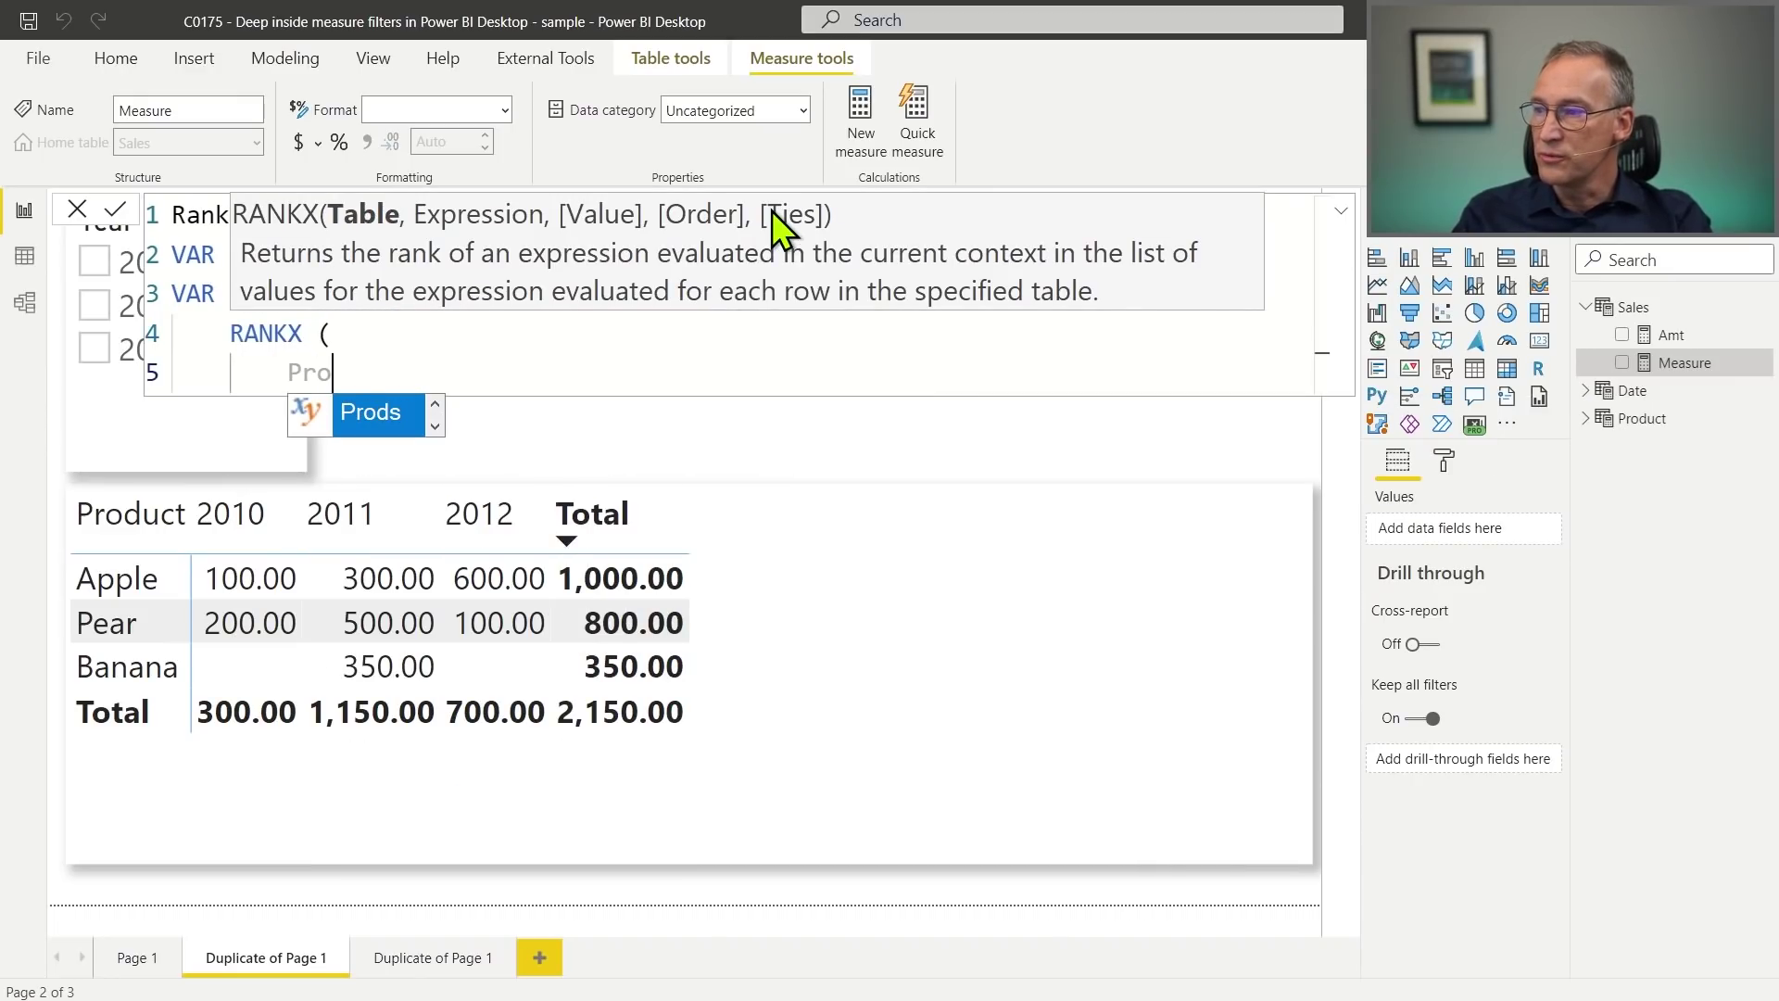
pyautogui.press('Tab')
pyautogui.write(',')
pyautogui.press('Return')
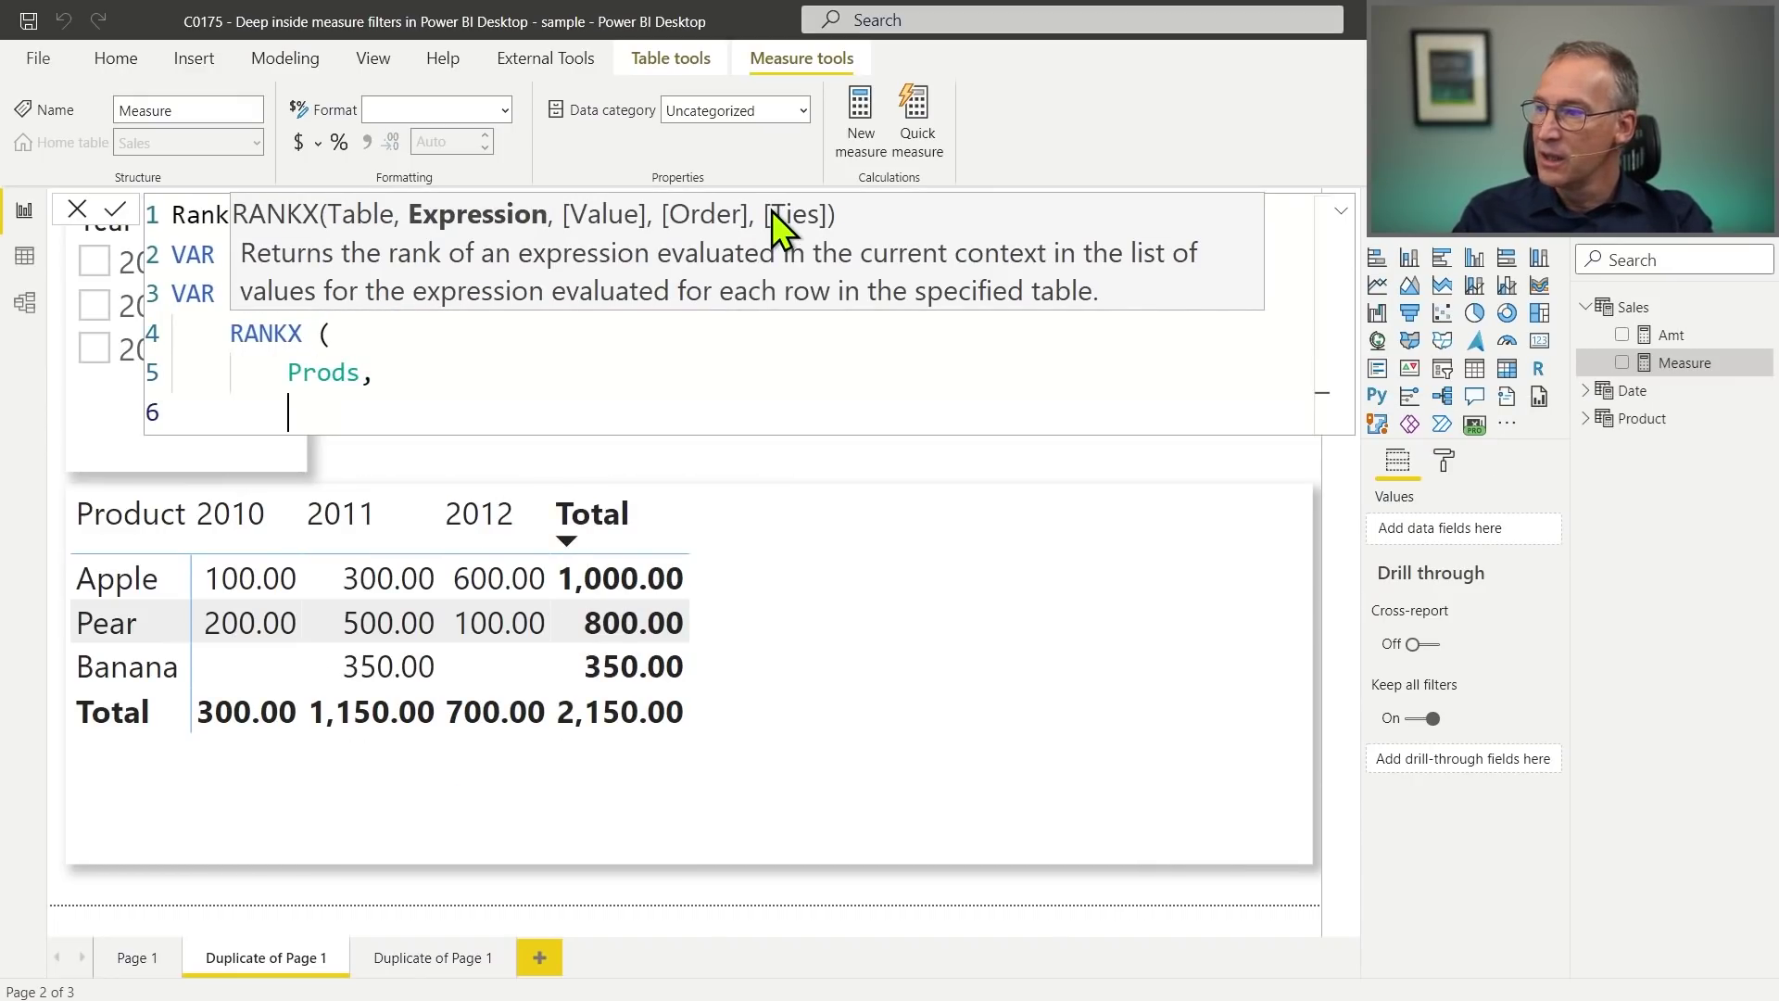
# Enter the [Amt] measure as the expression of the RANKX call.
pyautogui.write('CAL')
pyautogui.press('Tab')
pyautogui.press('Left')
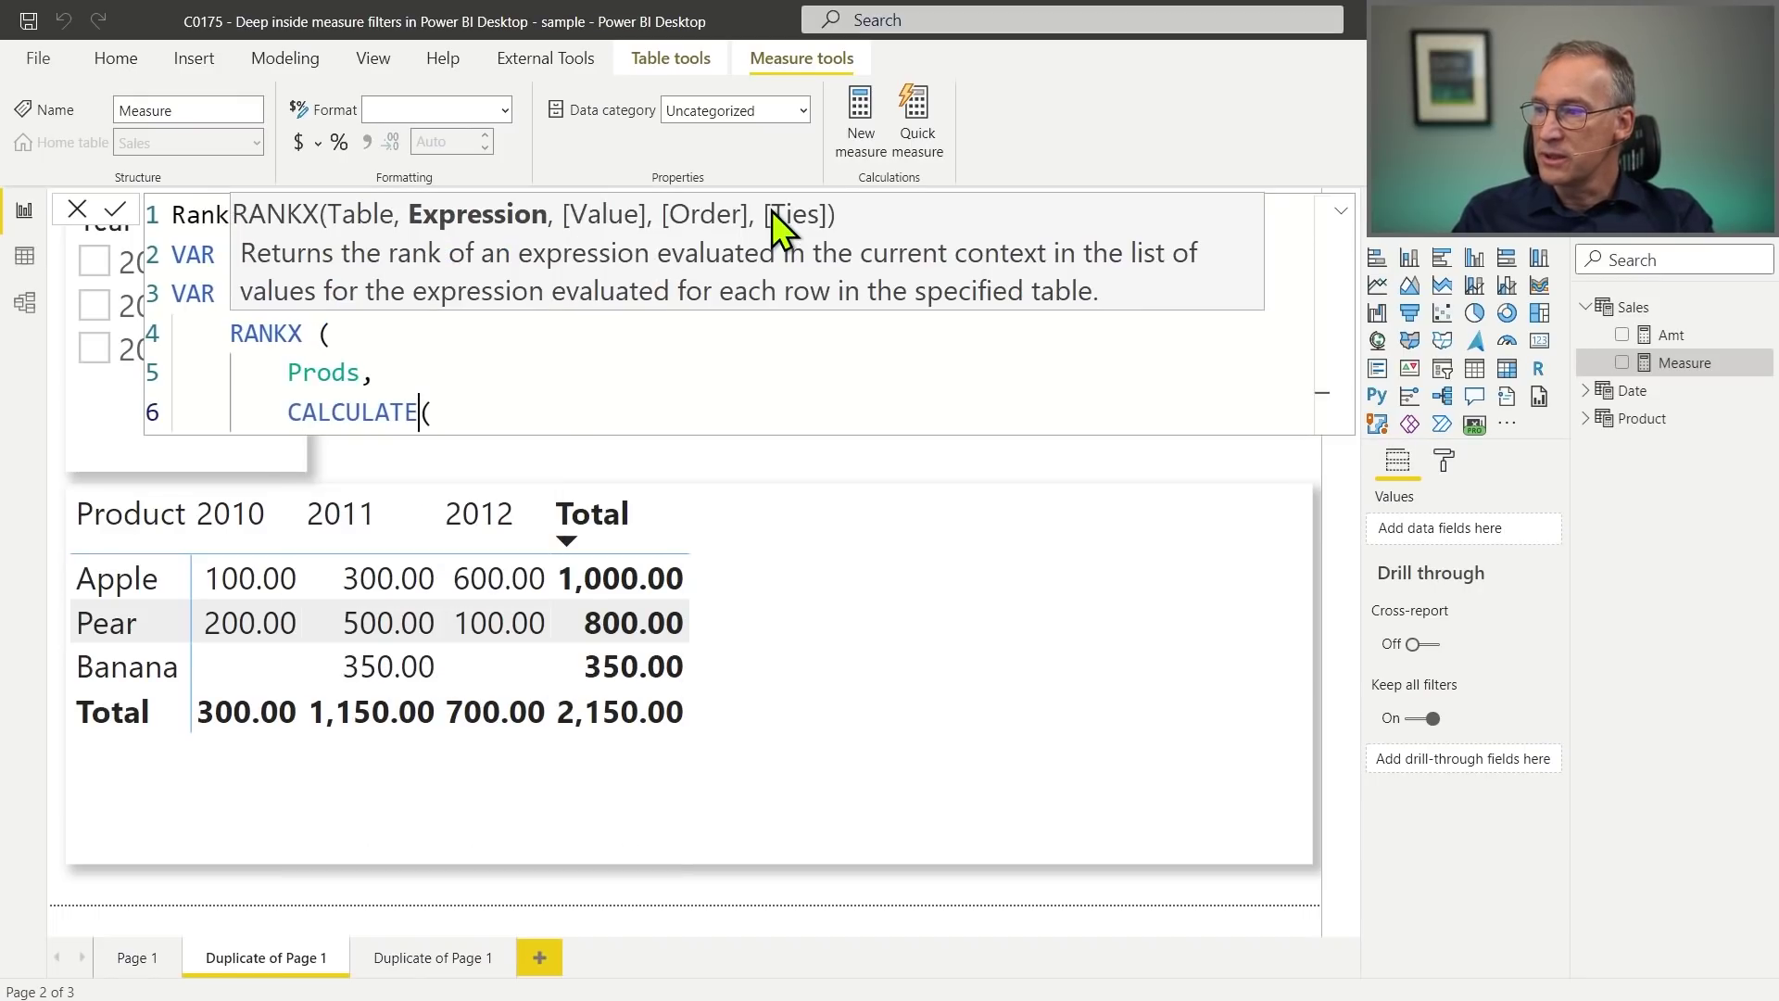
pyautogui.press('Home')
pyautogui.hotkey('shift', 'End')
pyautogui.write('[')
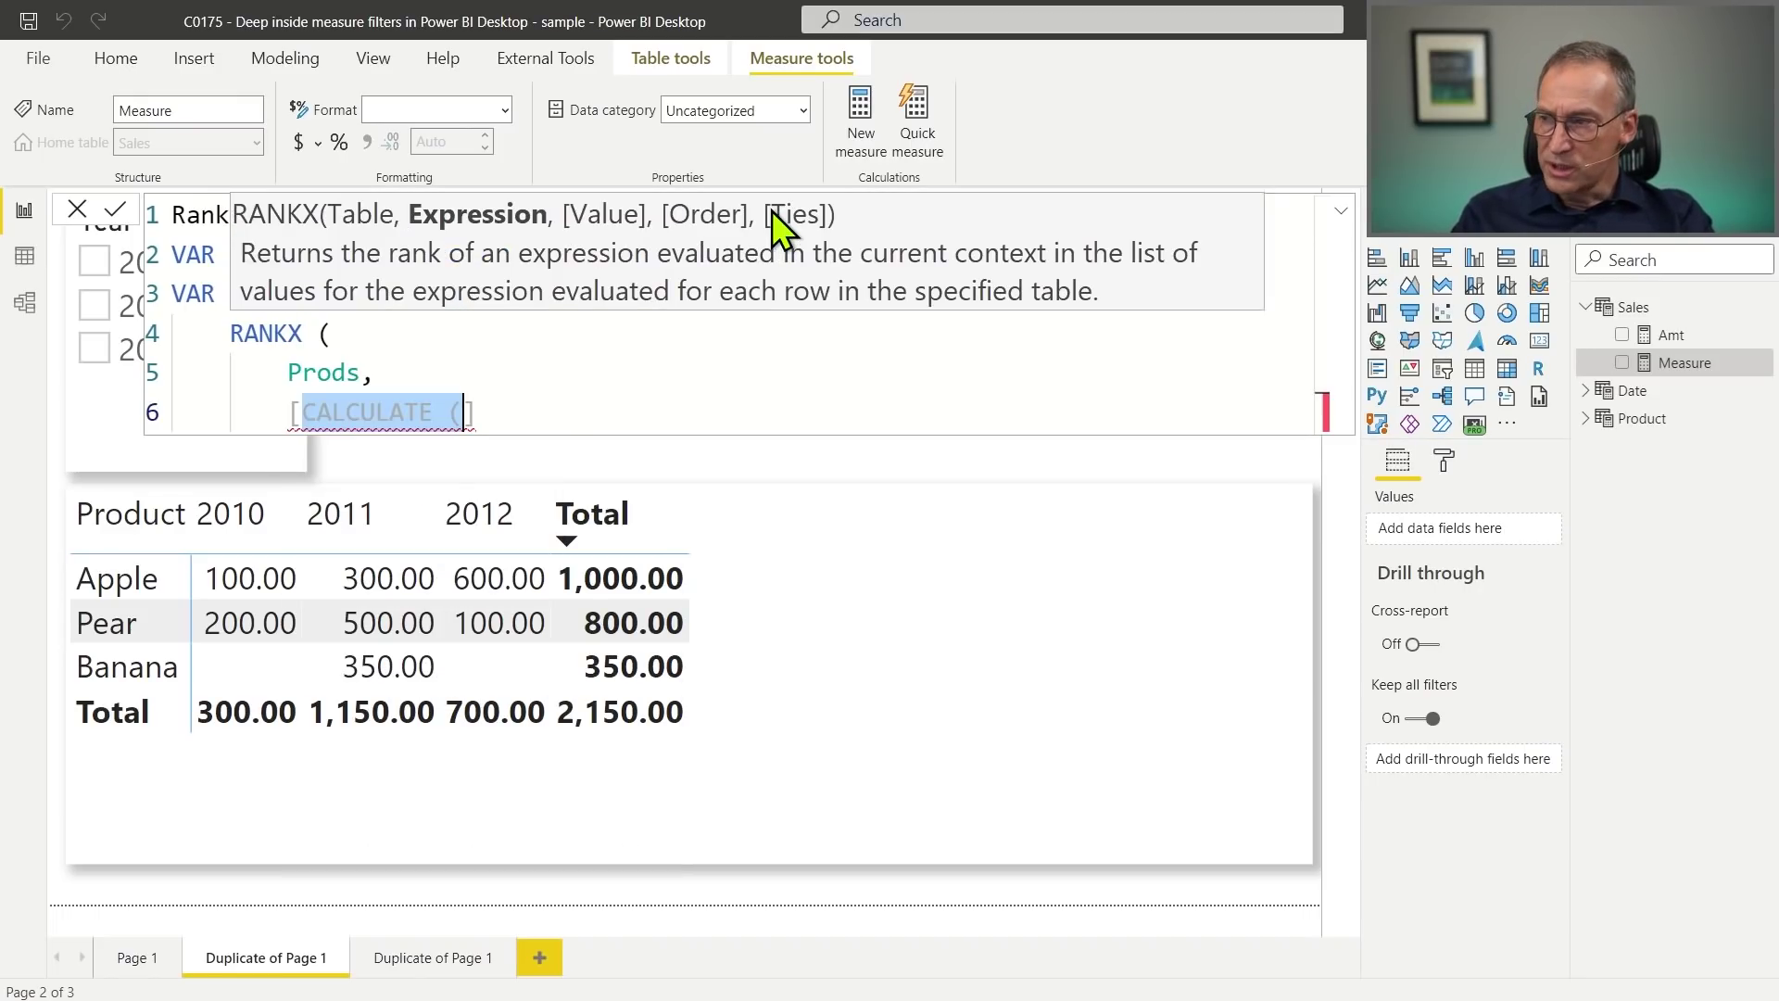
pyautogui.press('BackSpace')
pyautogui.press('Delete')
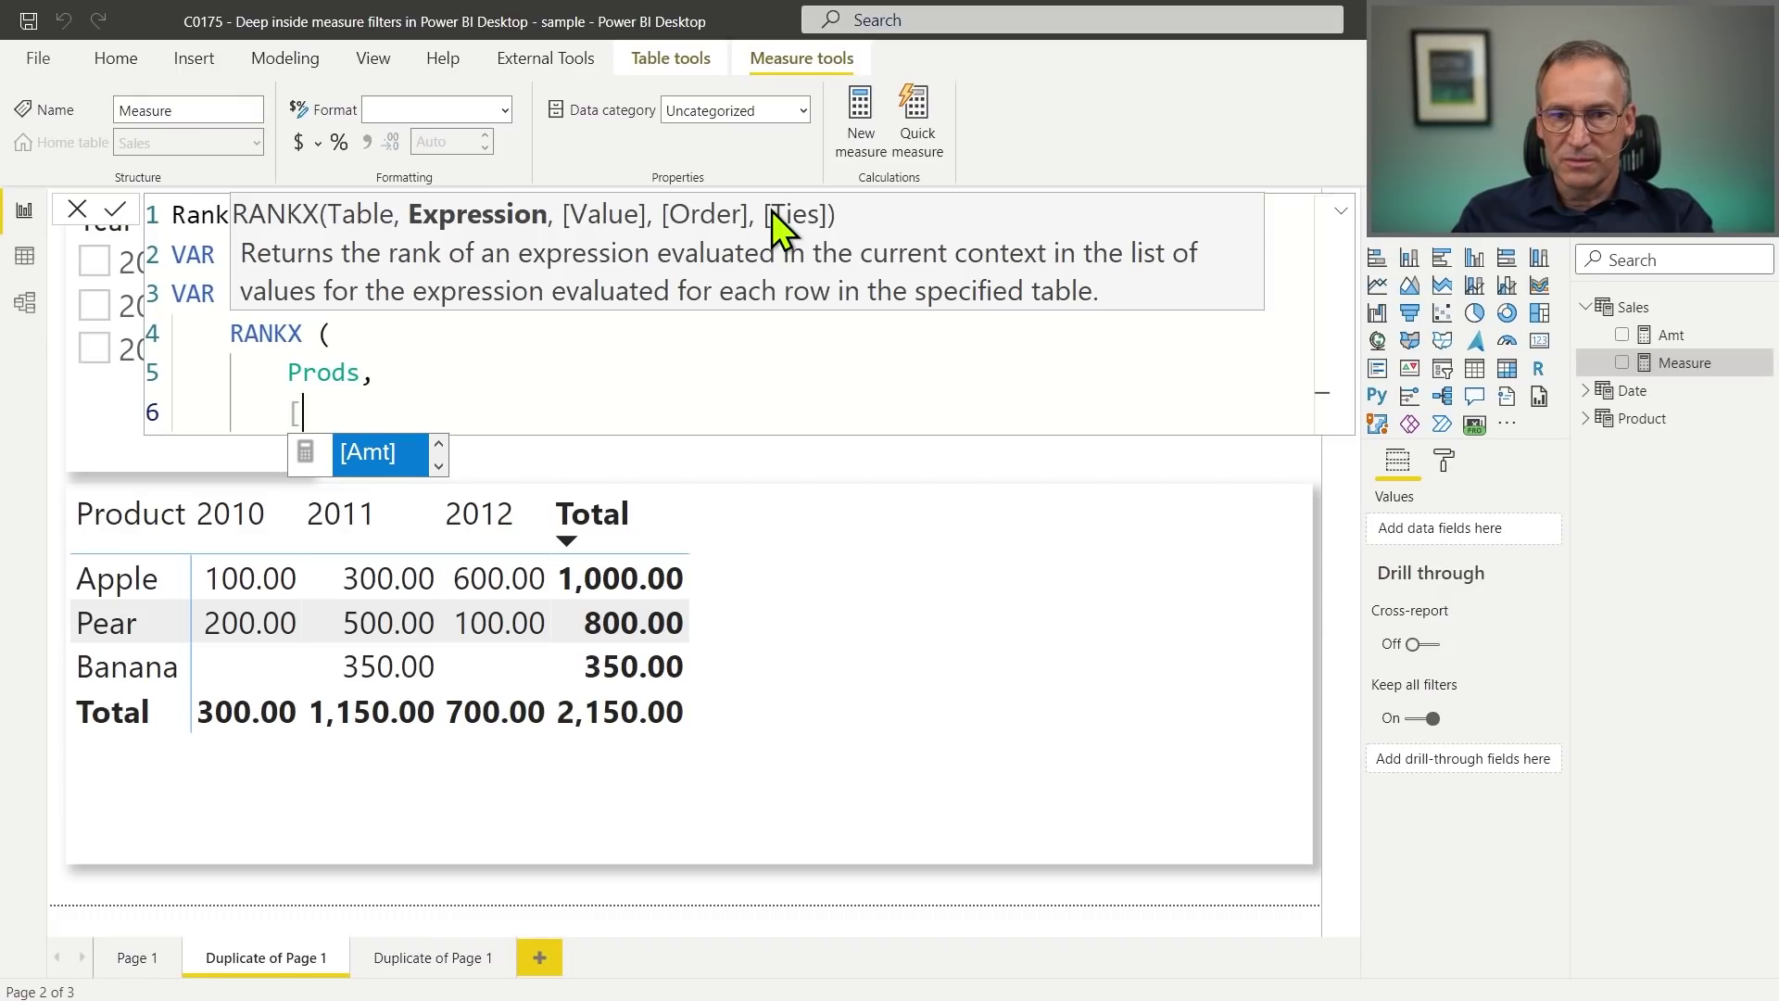
pyautogui.write('Amt]')
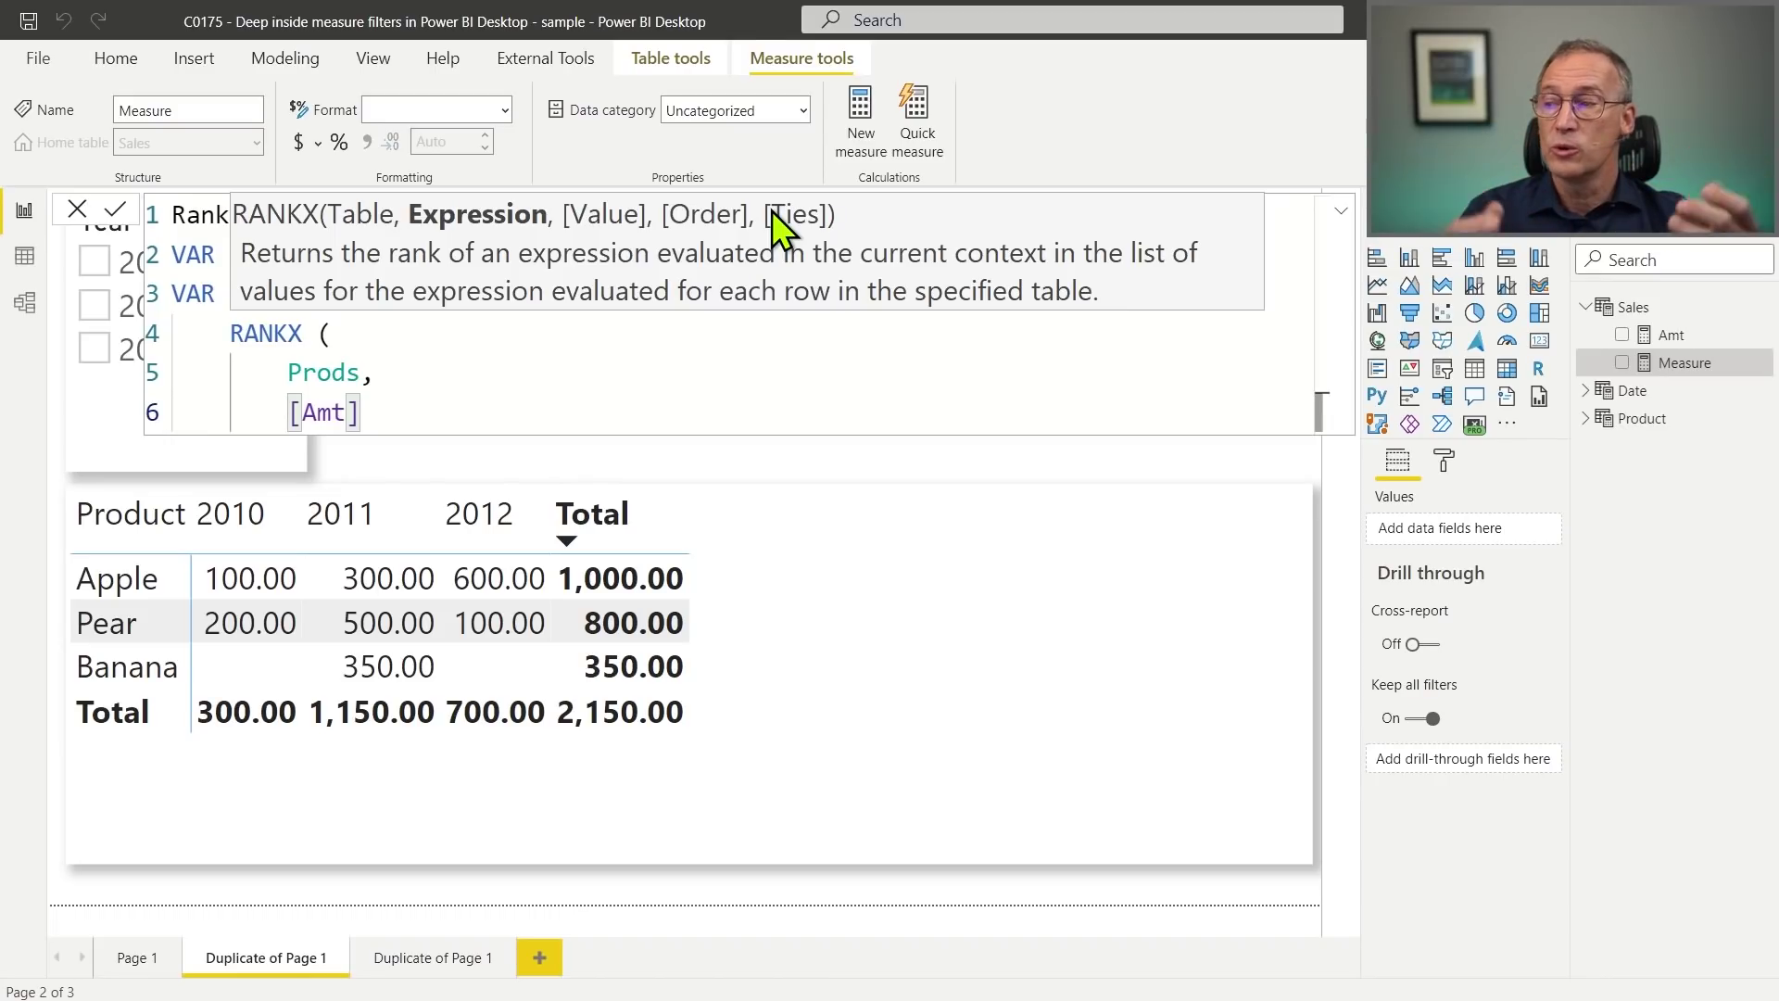
# Wrap [Amt] in CALCULATE with REMOVEFILTERS ( 'Date' ) as the filter argument.
pyautogui.write('CAL')
pyautogui.press('Tab')
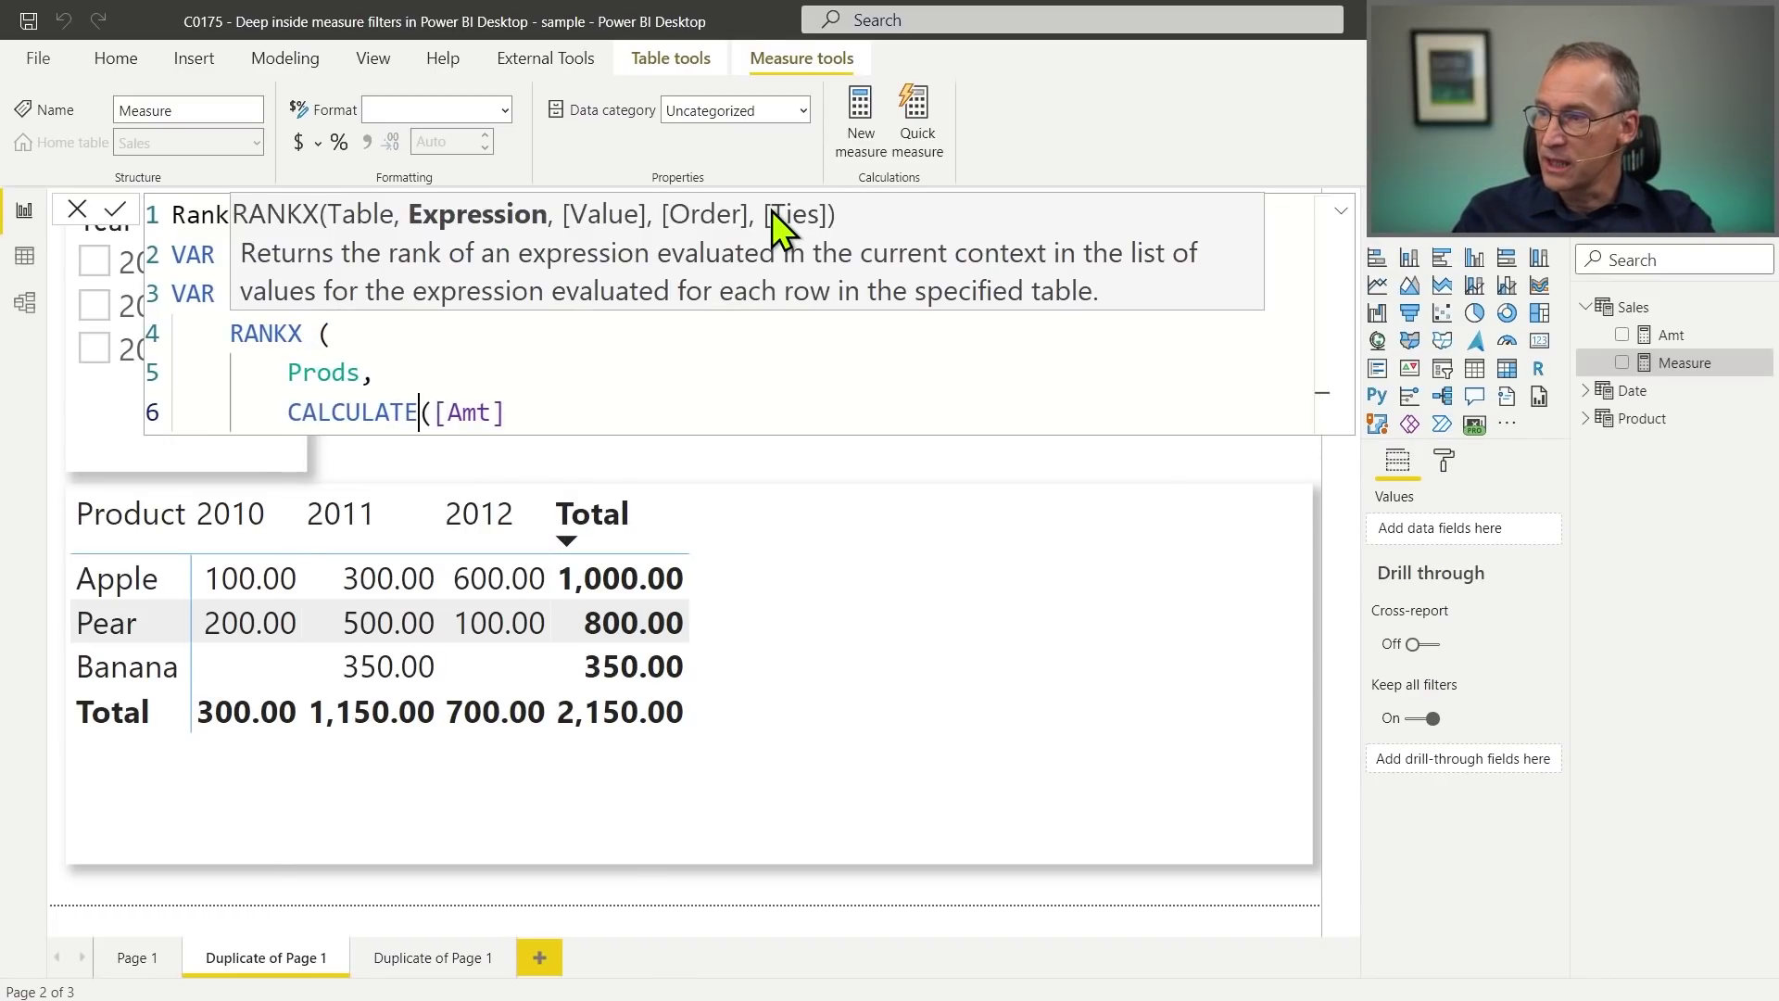
pyautogui.write('( [Amt]')
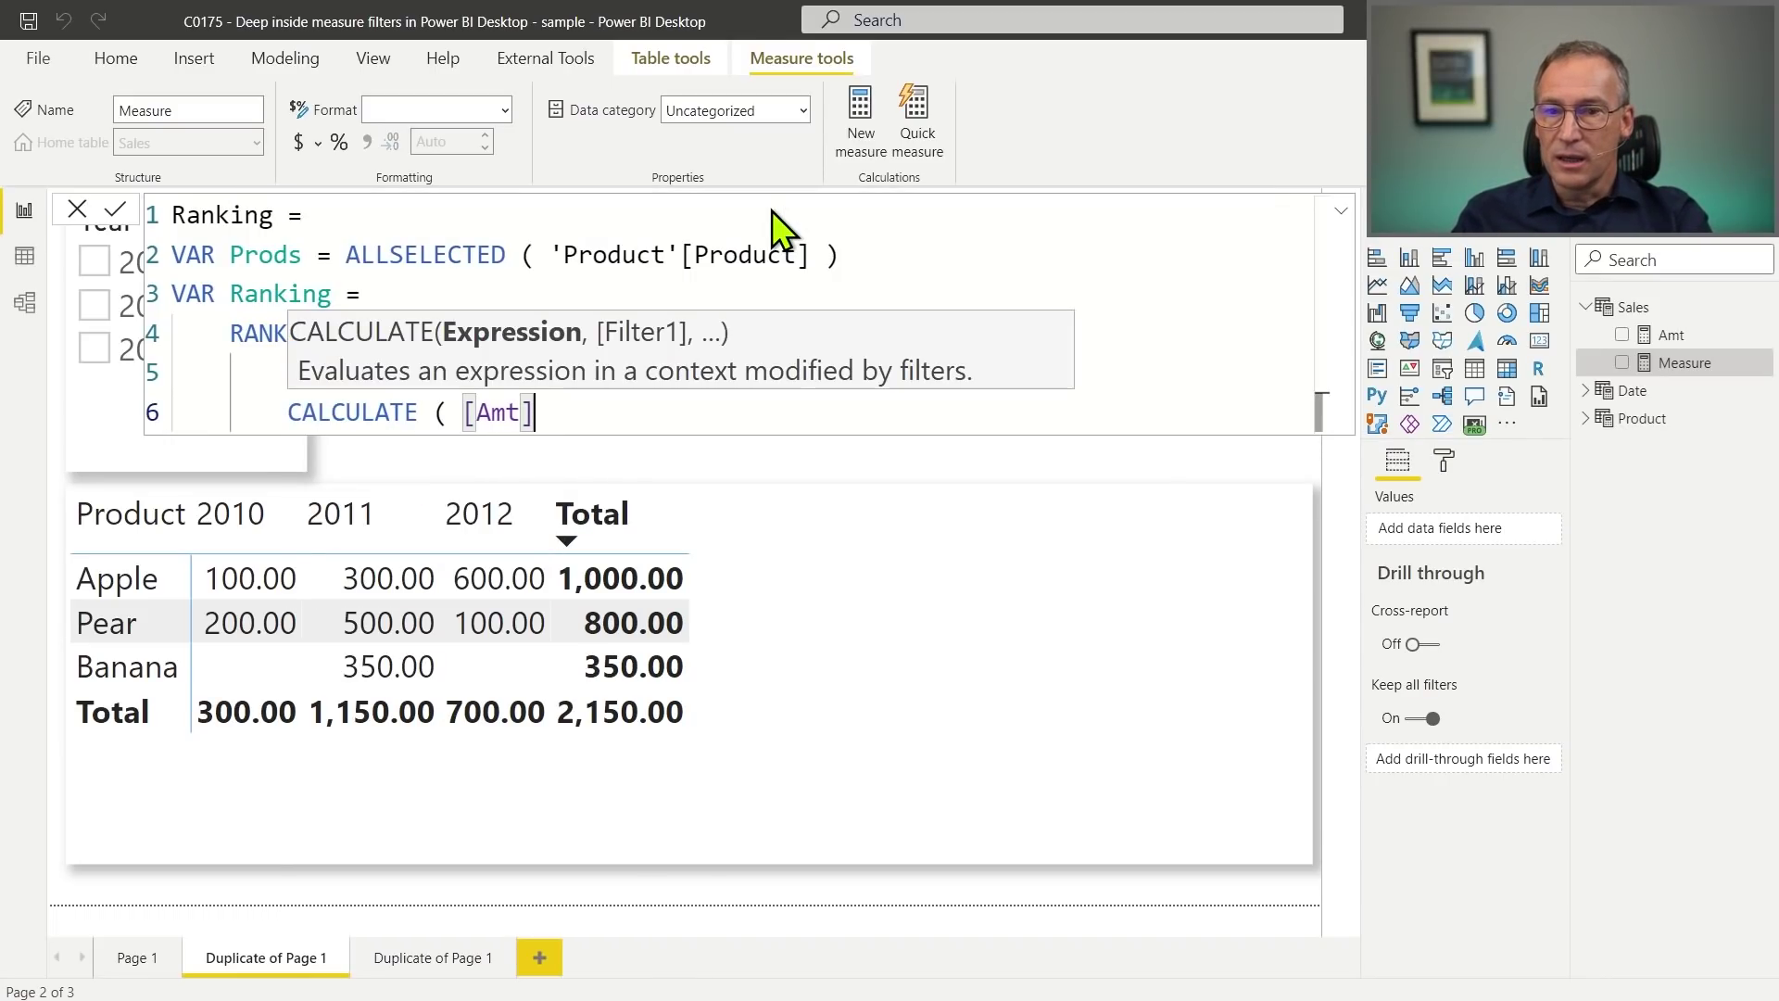
pyautogui.write(', ')
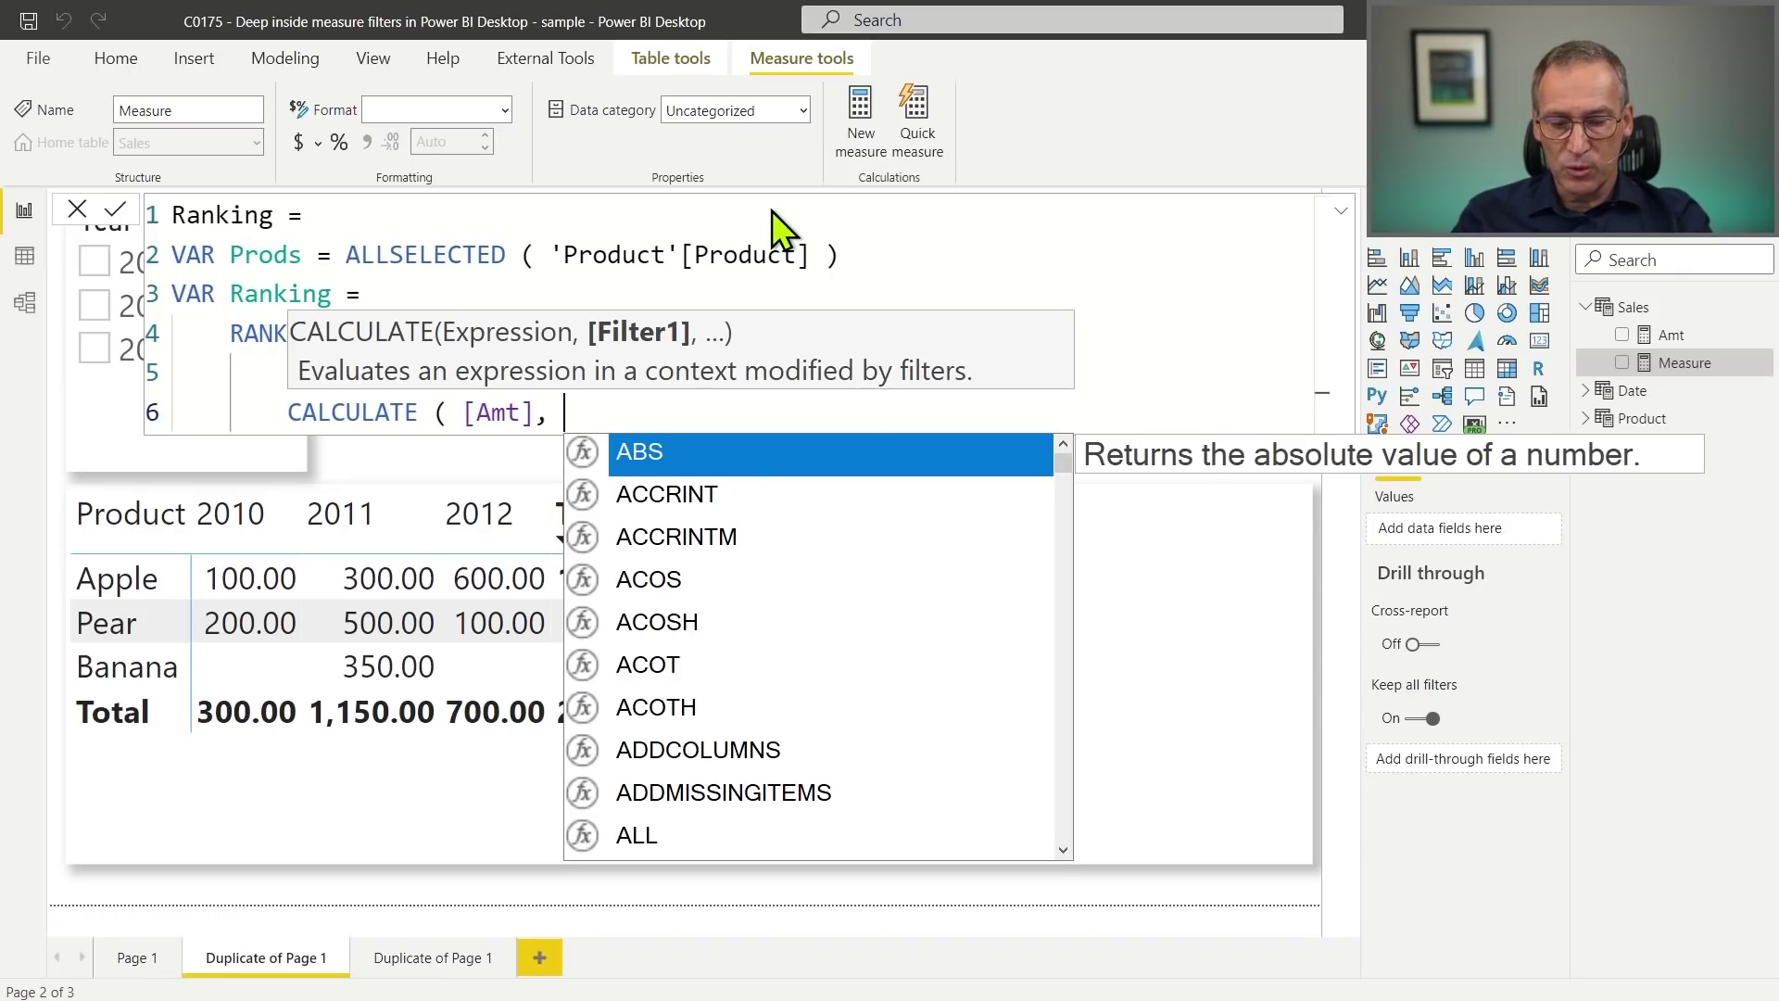
pyautogui.write('REMOVEIL')
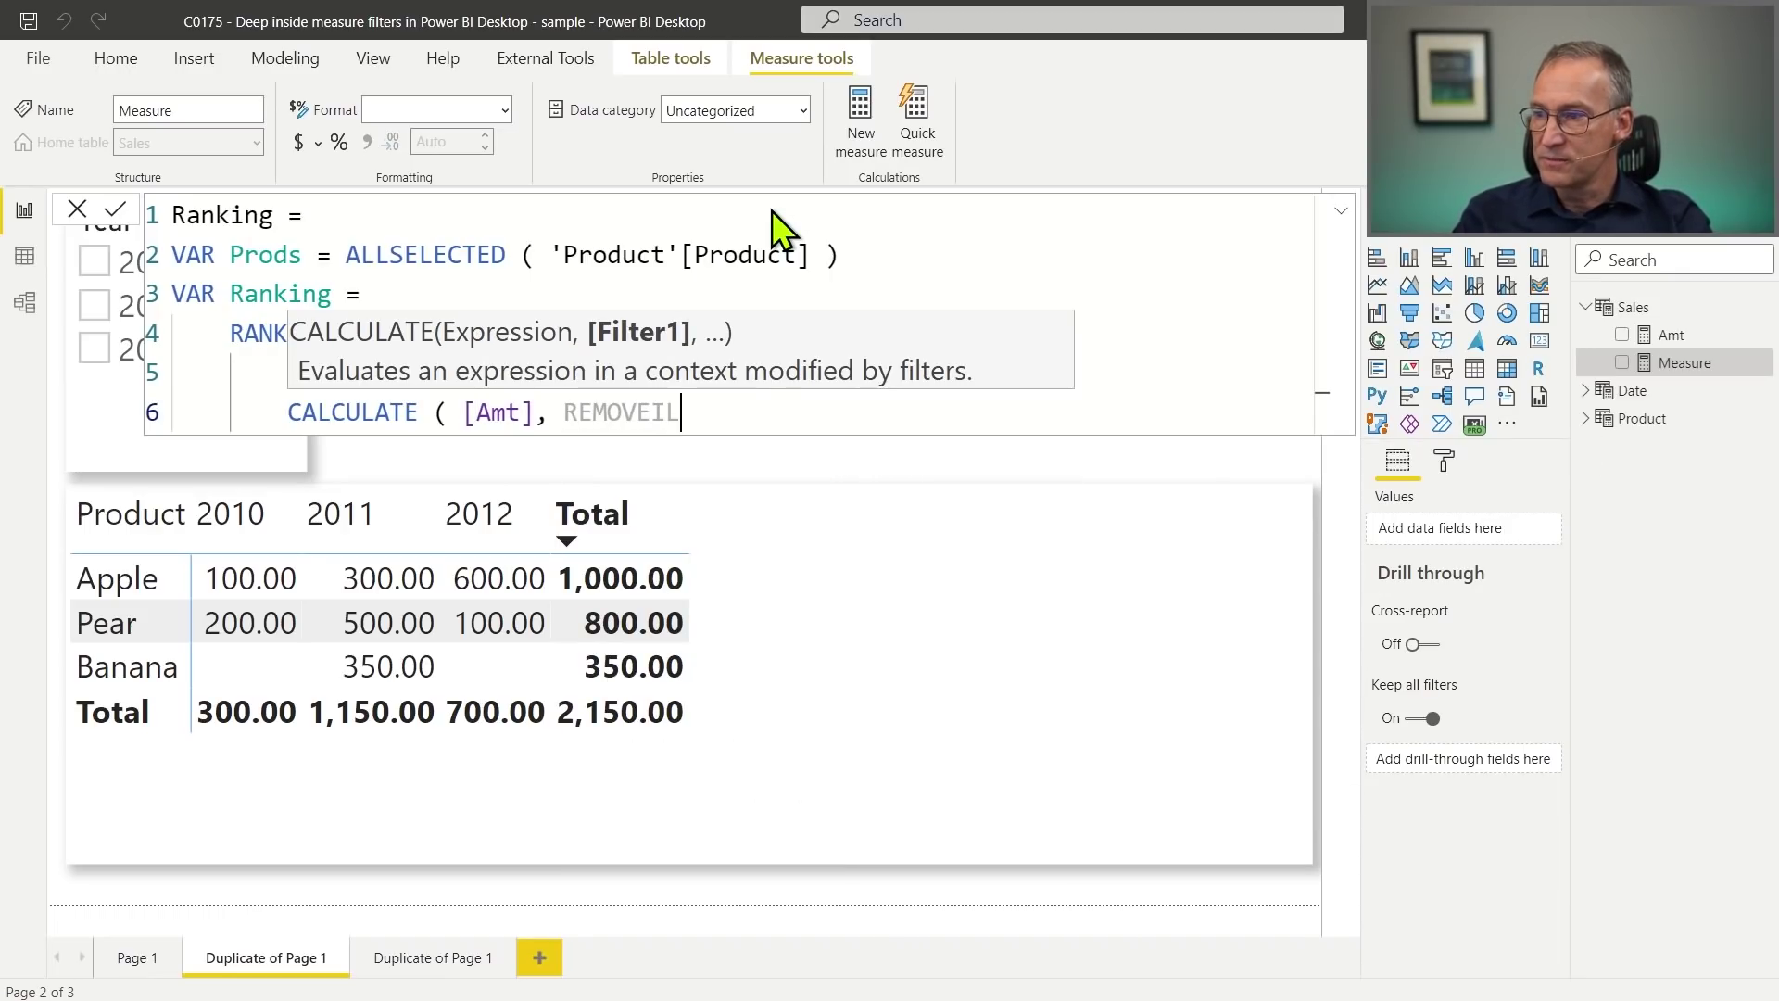
pyautogui.press('BackSpace')
pyautogui.press('BackSpace')
pyautogui.write('FILTE')
pyautogui.press('Tab')
pyautogui.write('(')
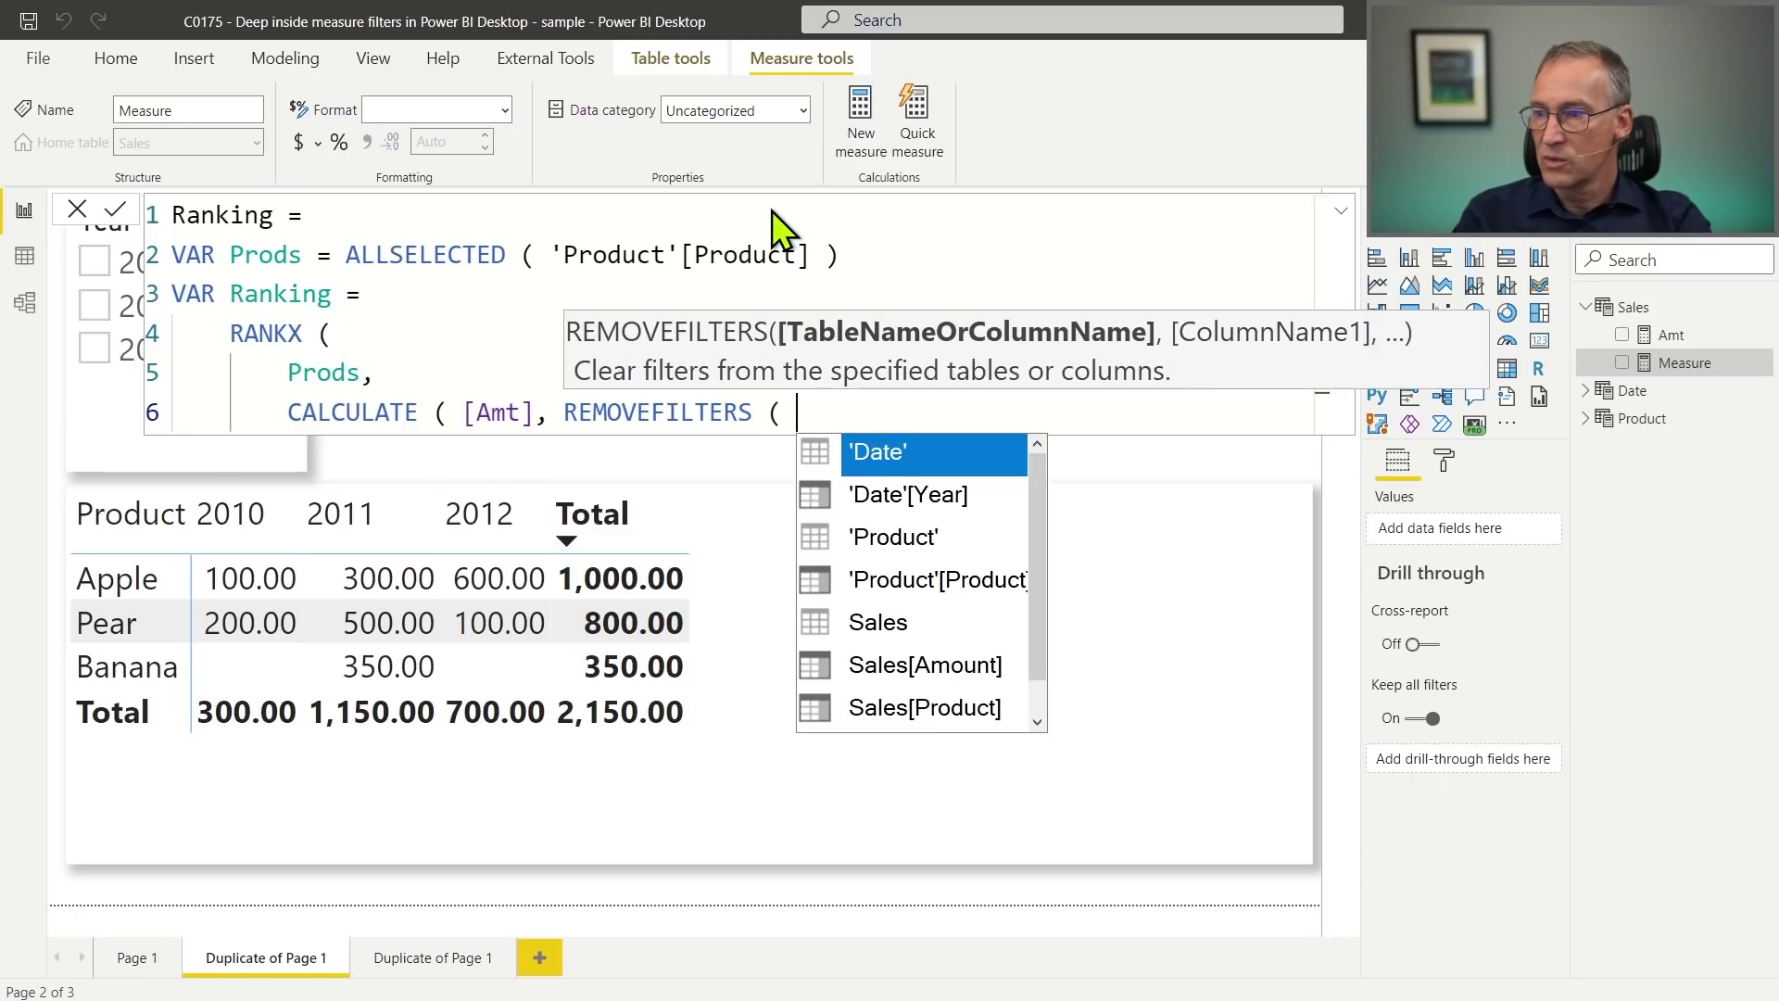
pyautogui.press('Tab')
pyautogui.write(') )')
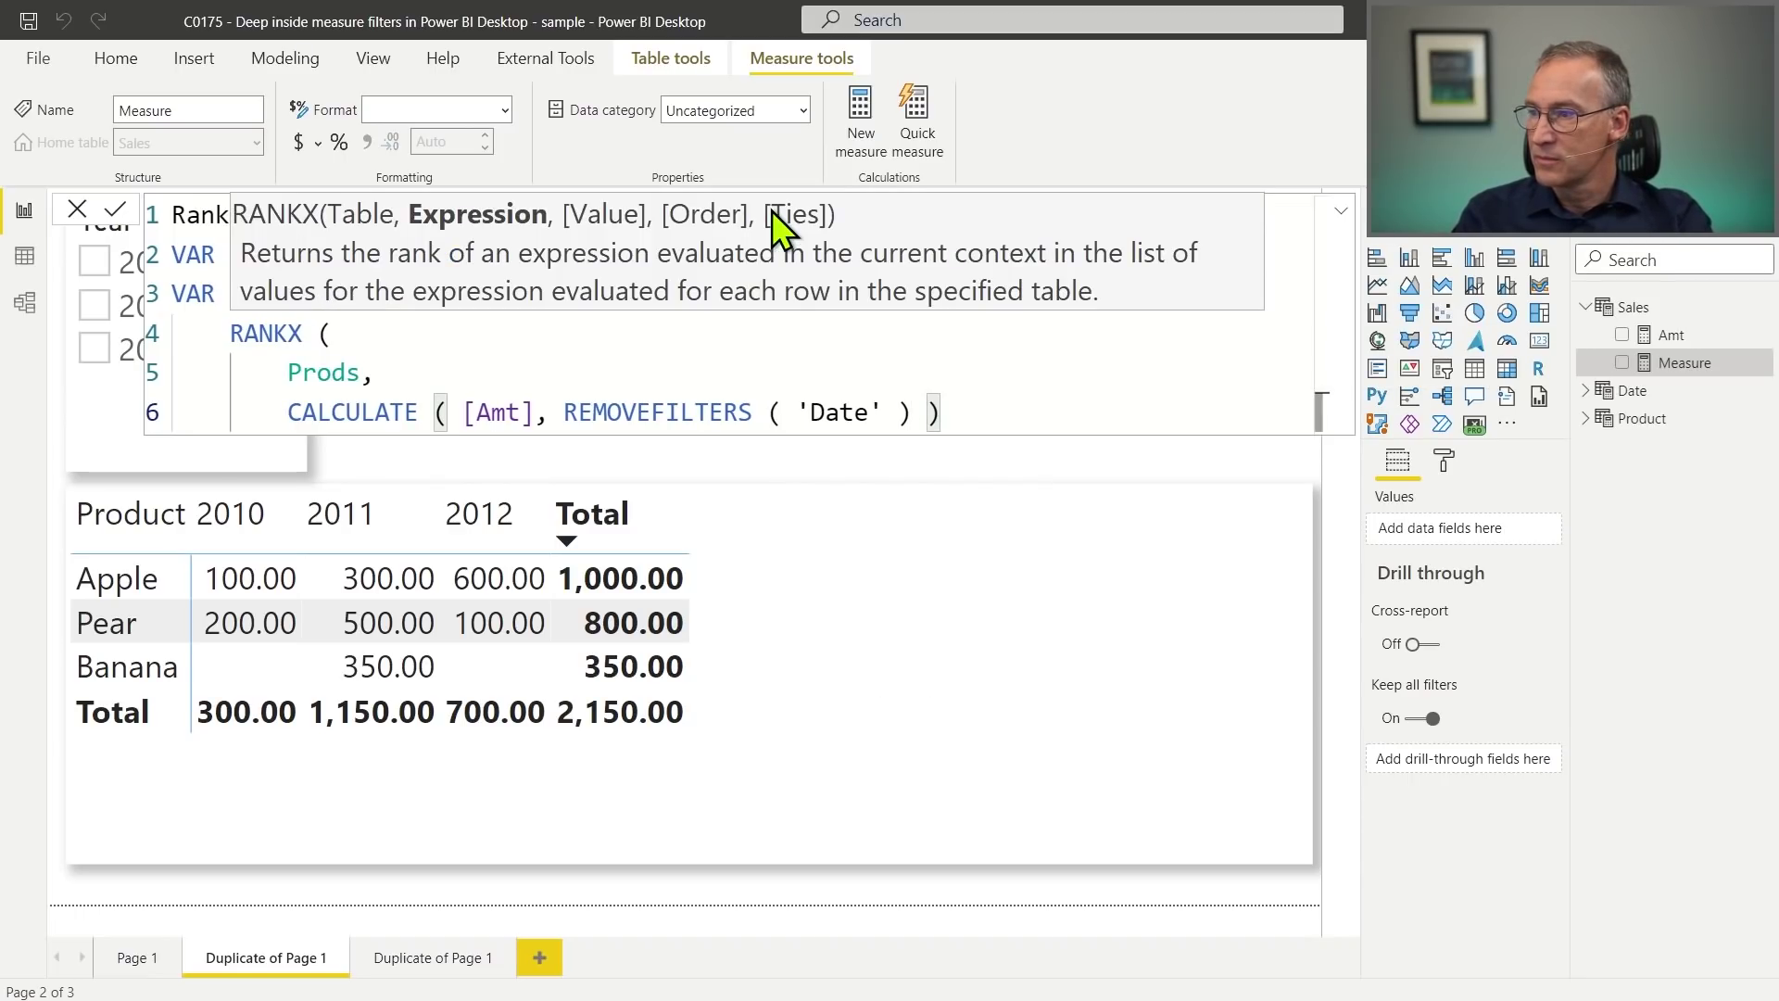
# Close the RANKX call and add a RETURN clause that outputs the Ranking variable.
pyautogui.press('Return')
pyautogui.press('BackSpace')
pyautogui.write(')')
pyautogui.press('Return')
pyautogui.press('BackSpace')
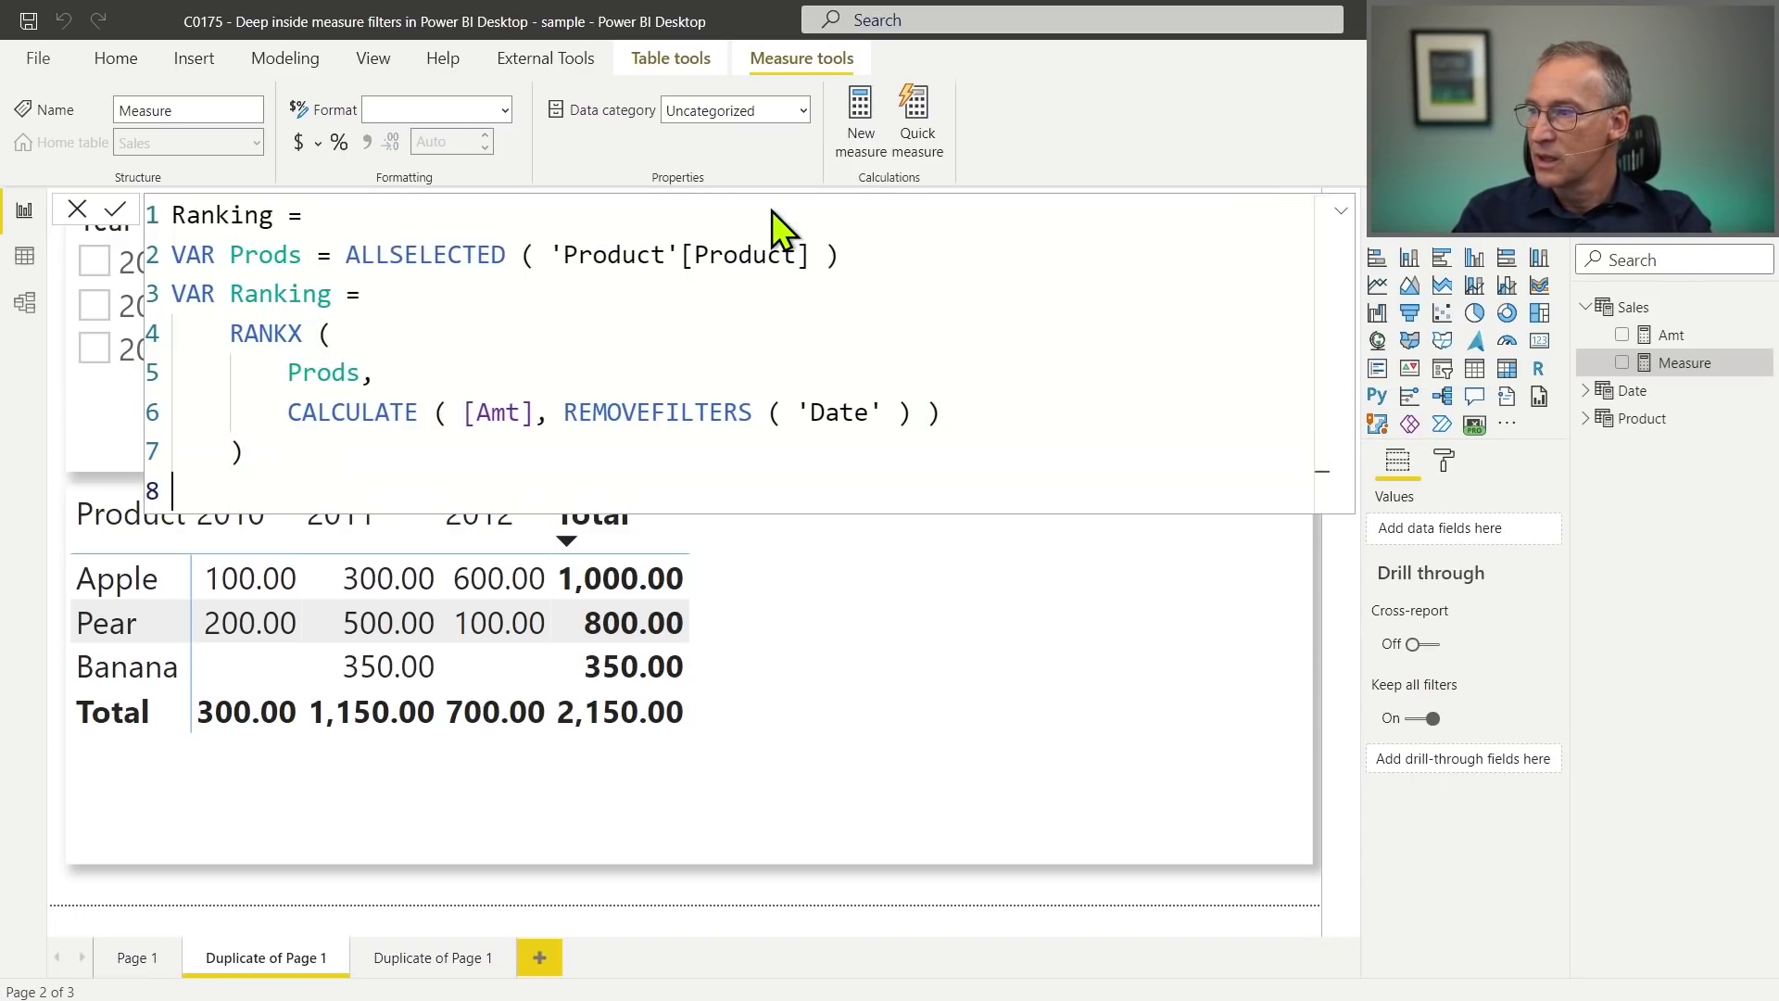
pyautogui.write('RETURN')
pyautogui.press('Return')
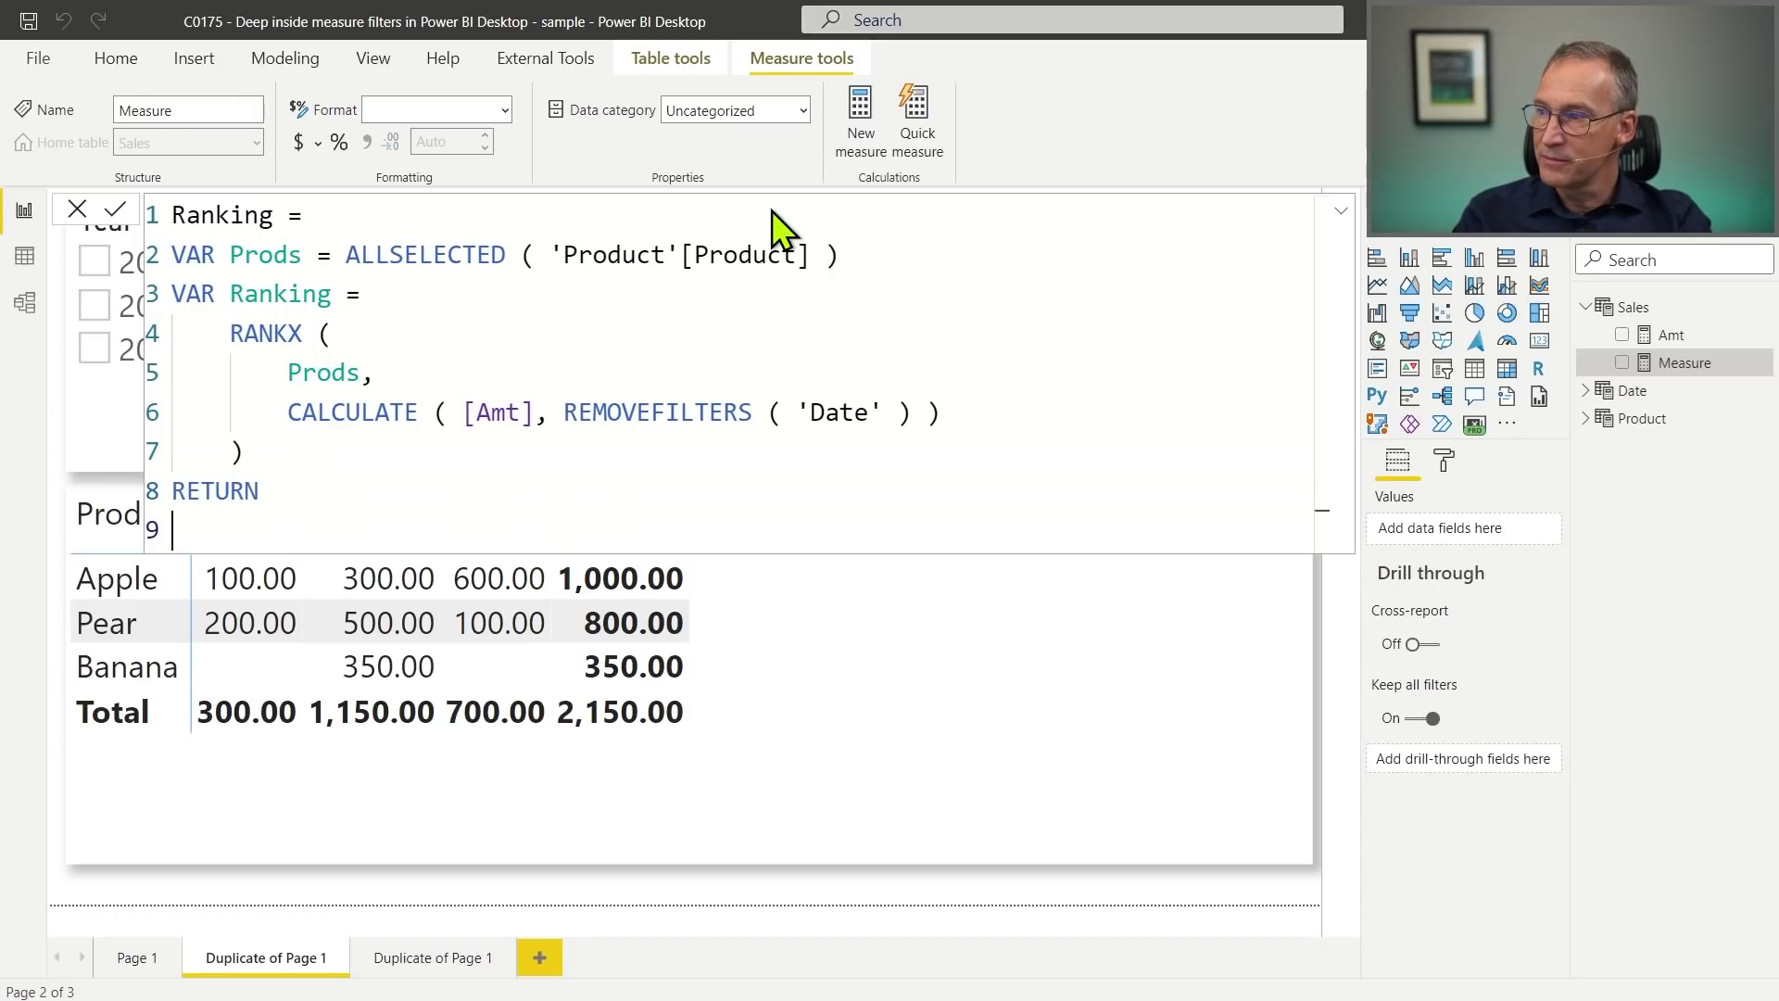
pyautogui.write('Ranking')
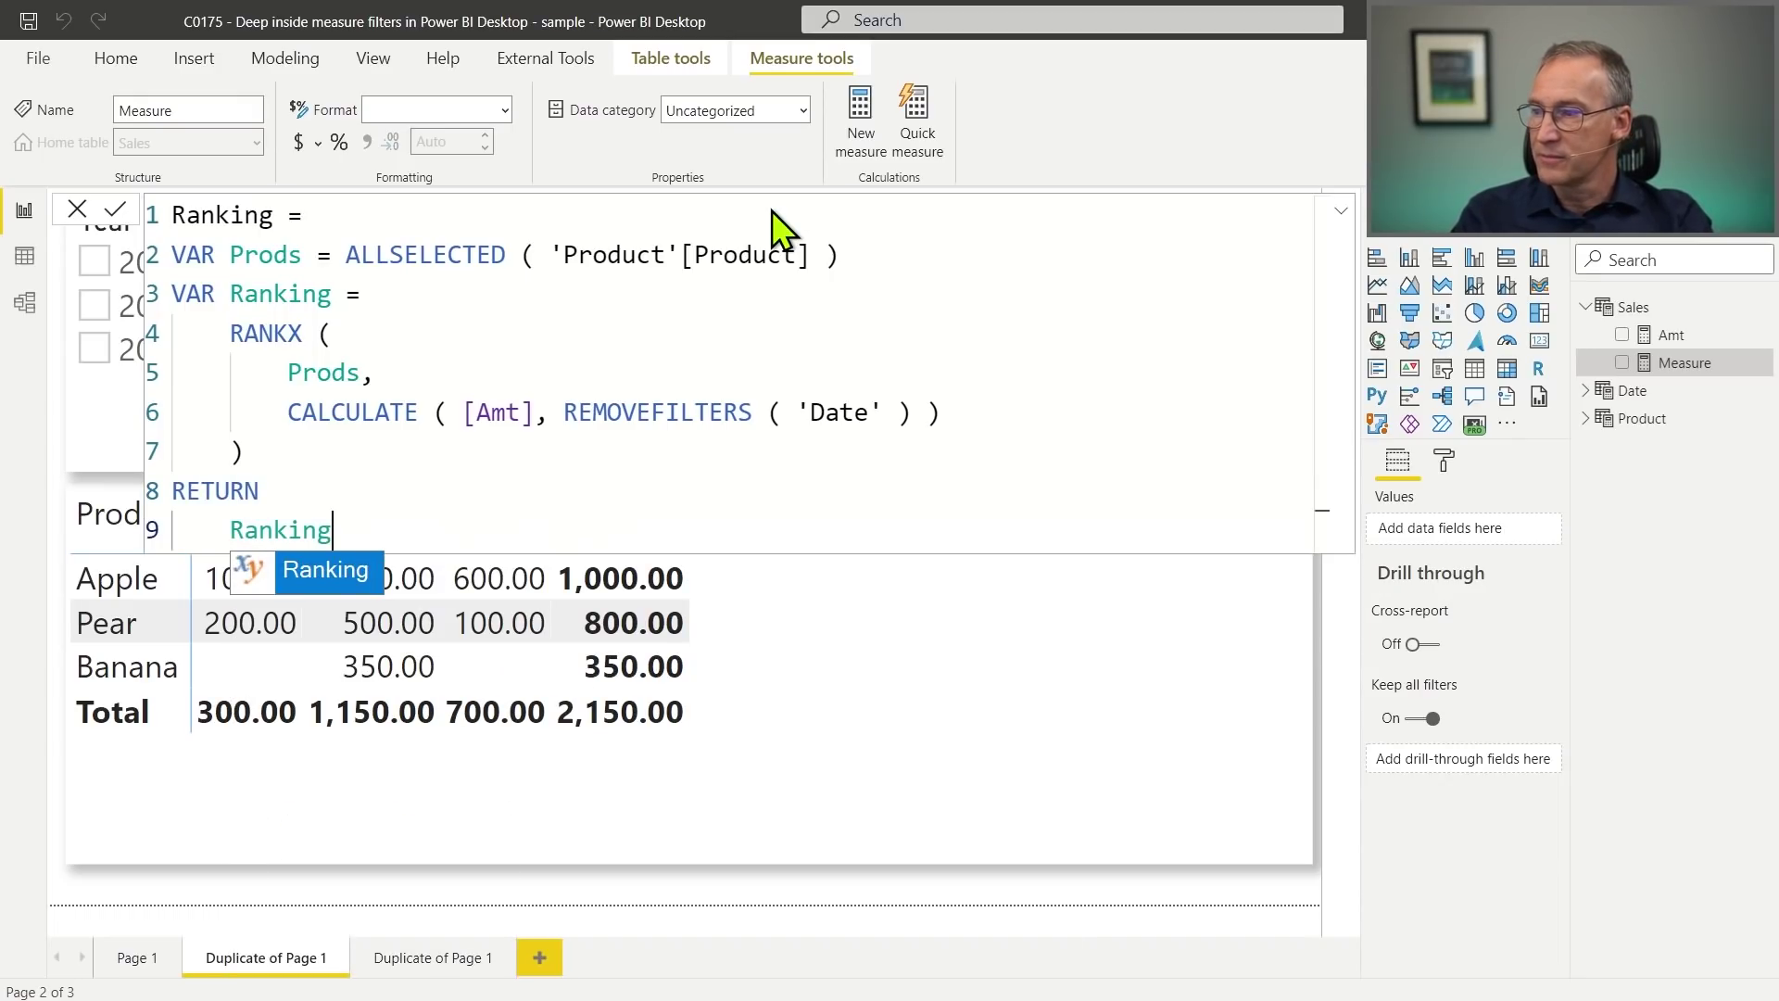
pyautogui.press('Escape')
# Examine the Prods reference inside the RANKX call of the measure formula.
pyautogui.press('Up')
pyautogui.press('Up')
pyautogui.press('Up')
pyautogui.press('Up')
pyautogui.press('Right')
pyautogui.press('Right')
pyautogui.press('Right')
pyautogui.press('Right')
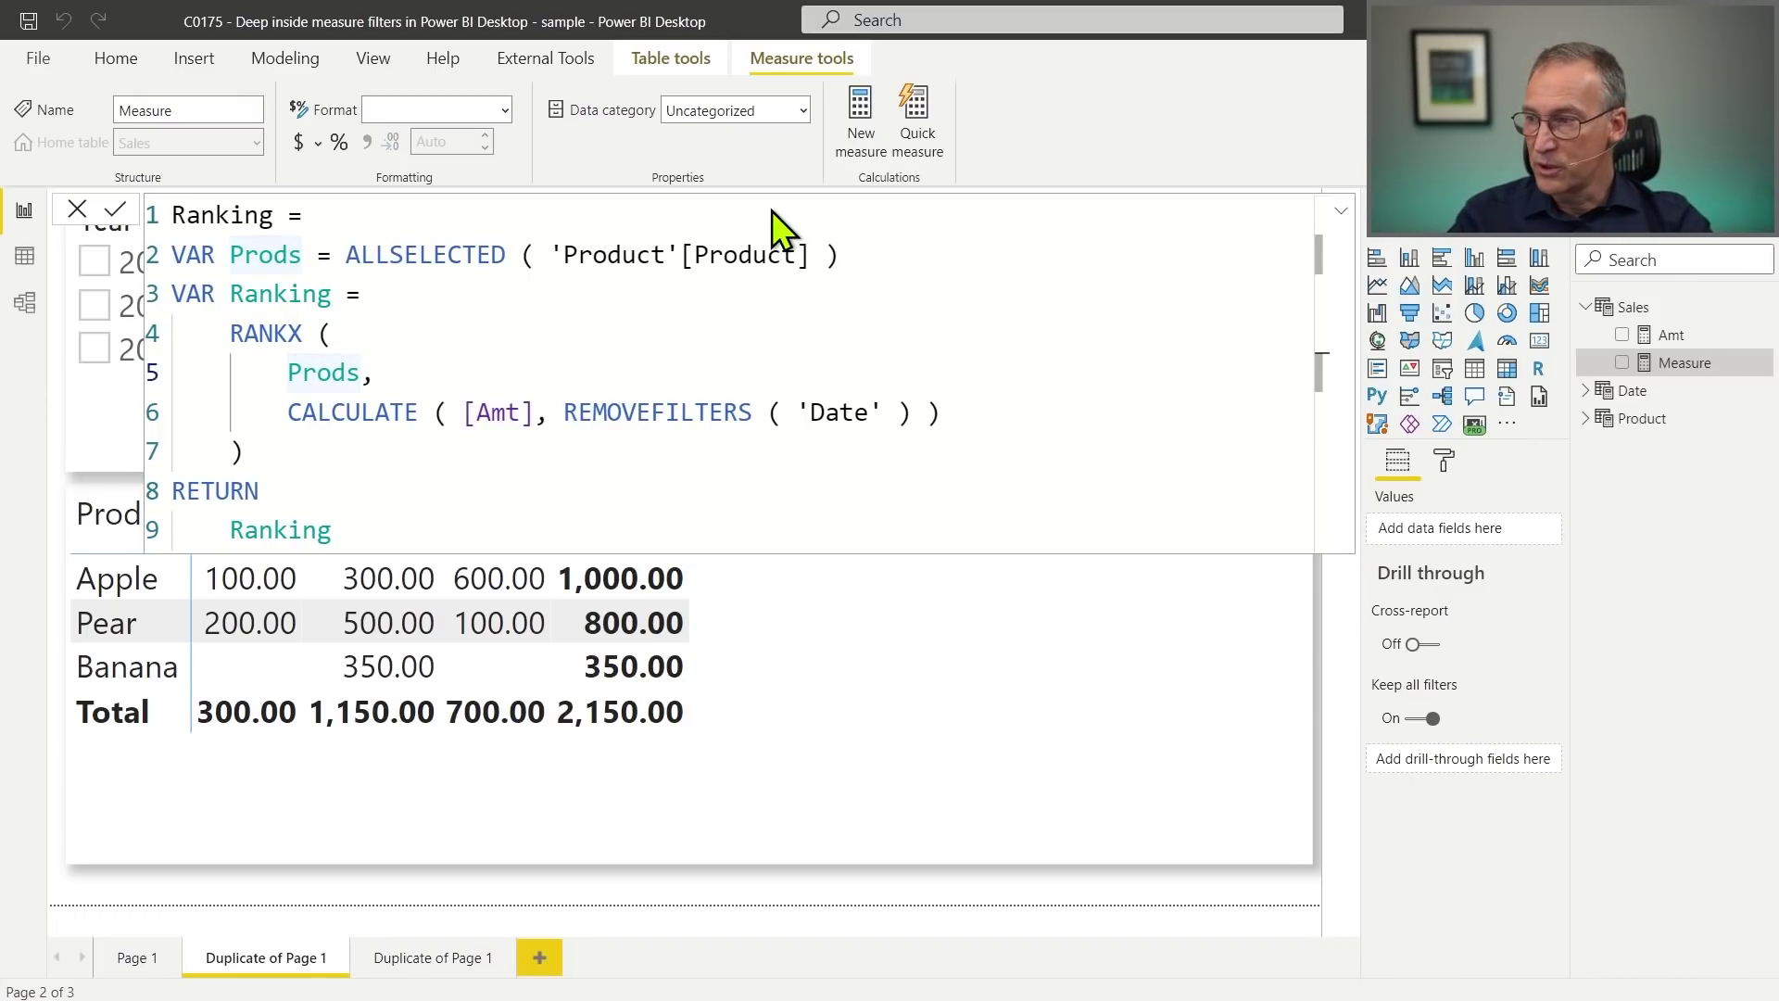
# Commit the Ranking measure and add it to the matrix values next to Amt.
pyautogui.press('Return')
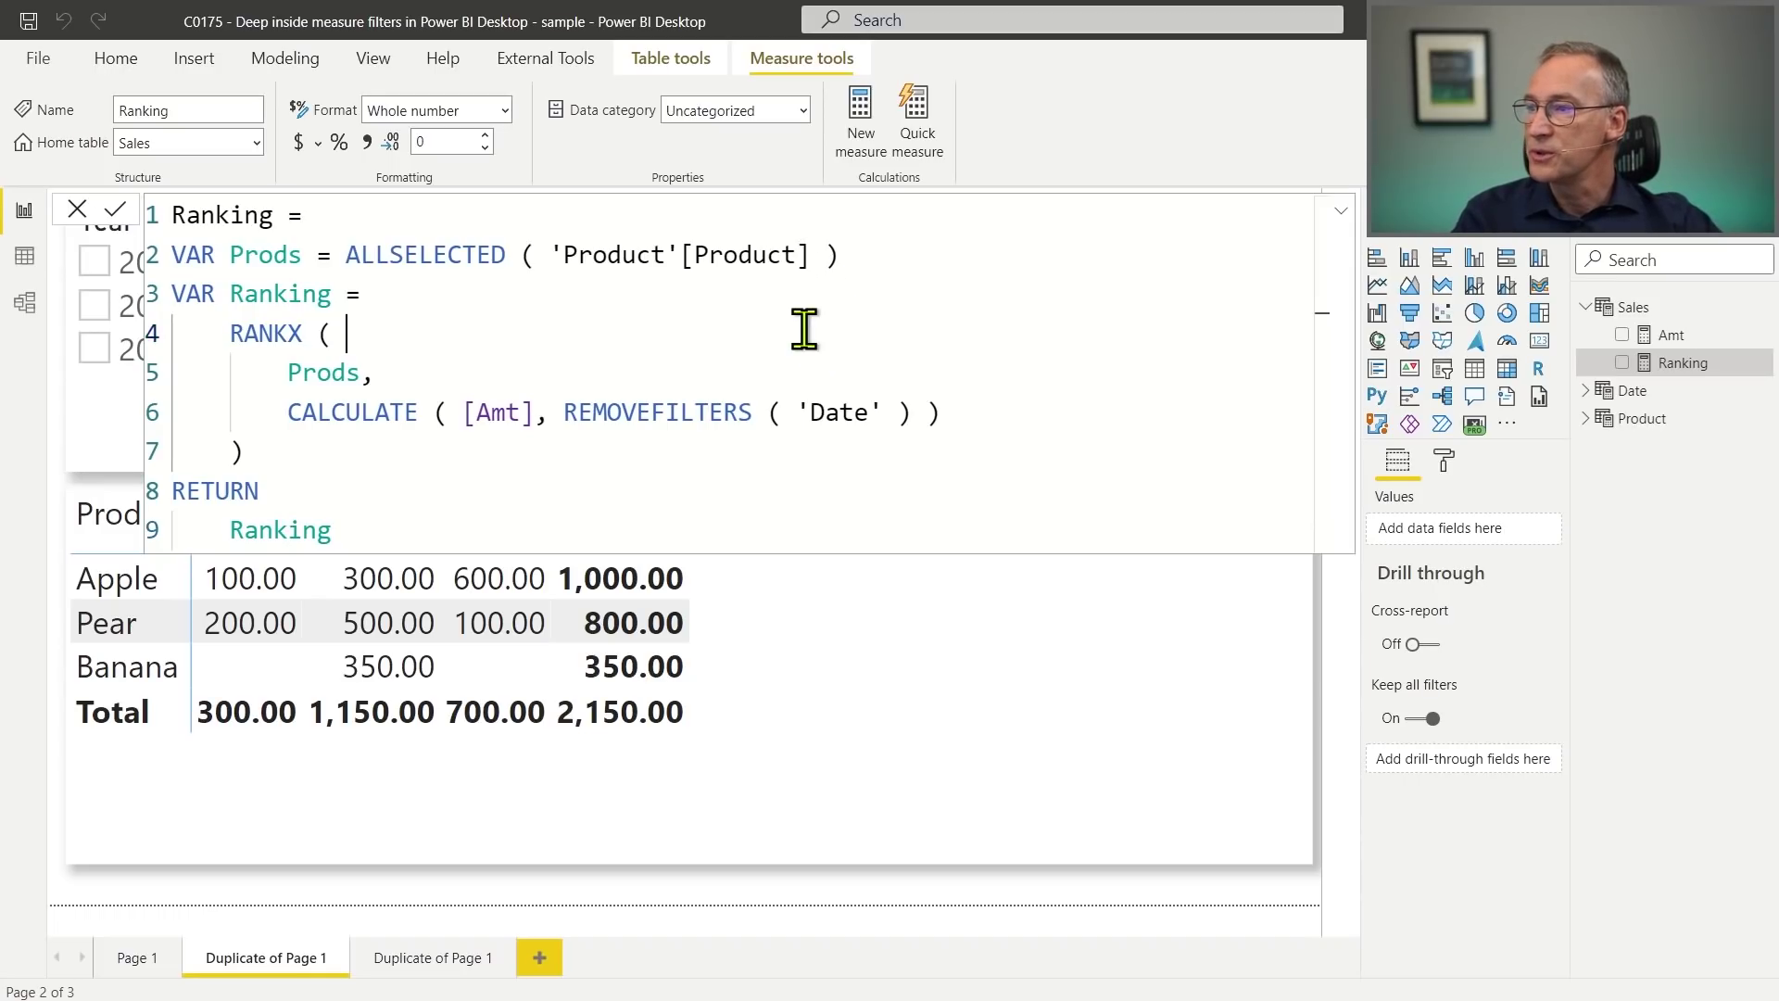
pyautogui.moveTo(1663, 408); pyautogui.dragTo(1047, 606)
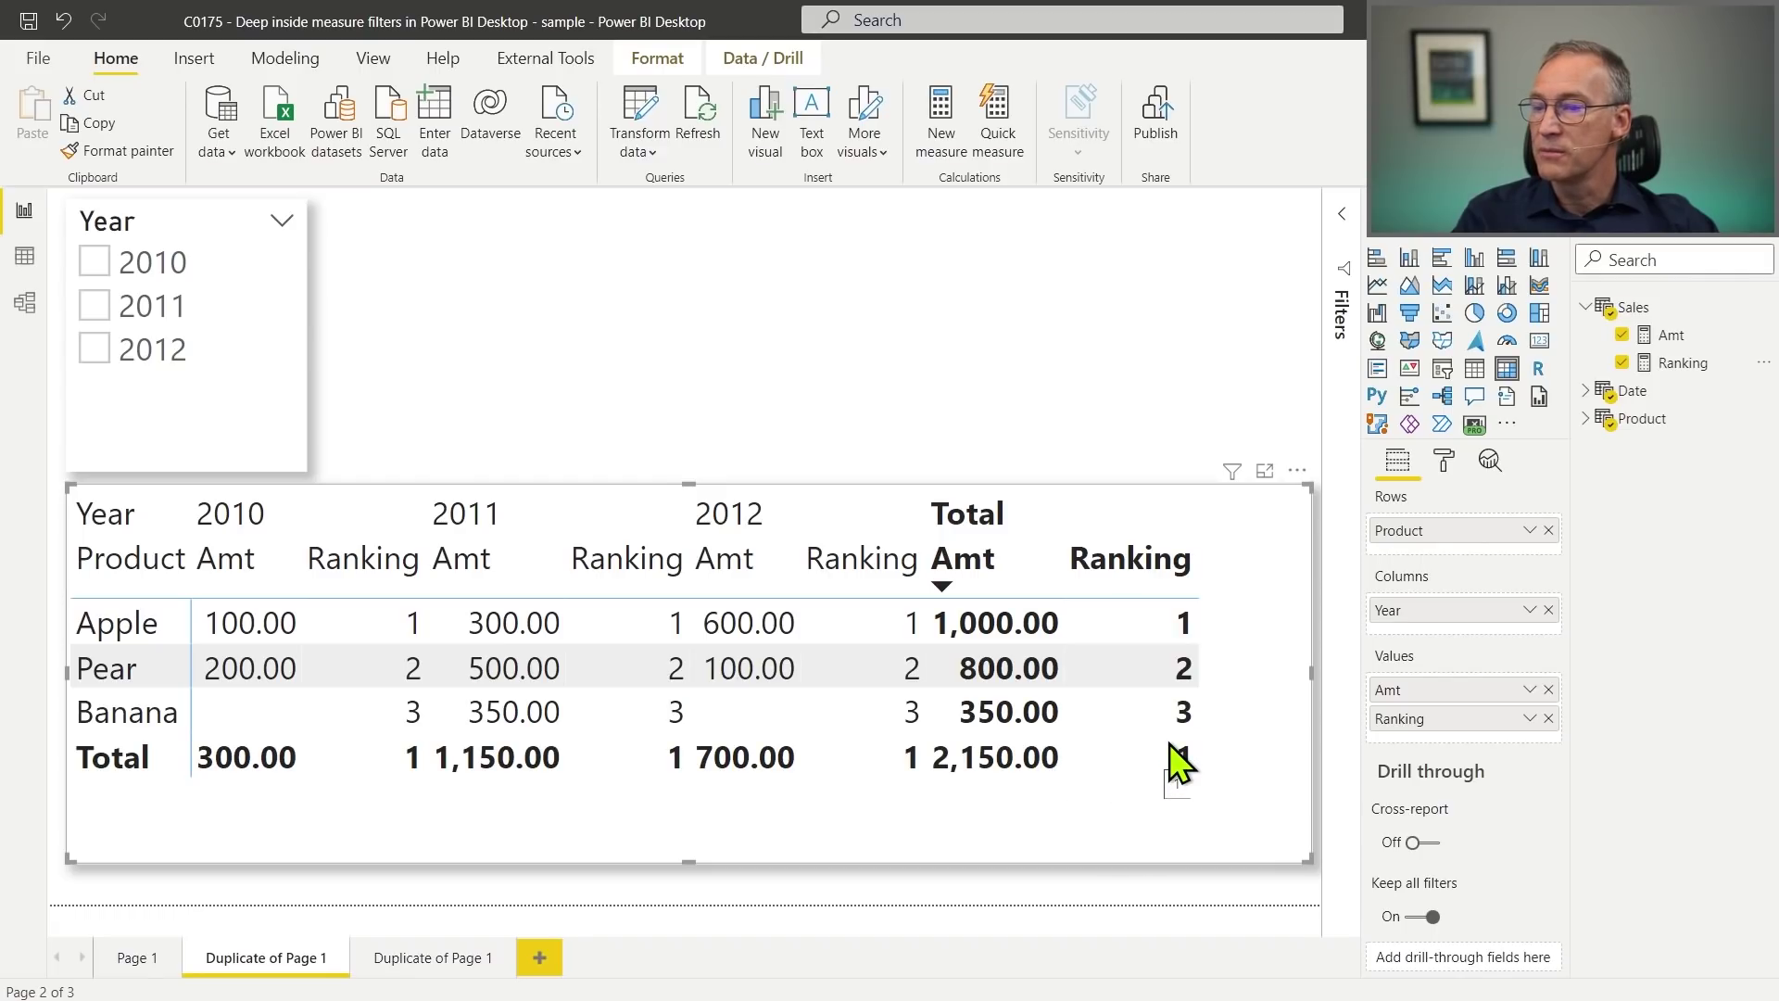
# Insert IF ( HASONEVALUE( 'Product'[Product] ), ahead of the variables in the Ranking measure formula.
pyautogui.click(1668, 364)
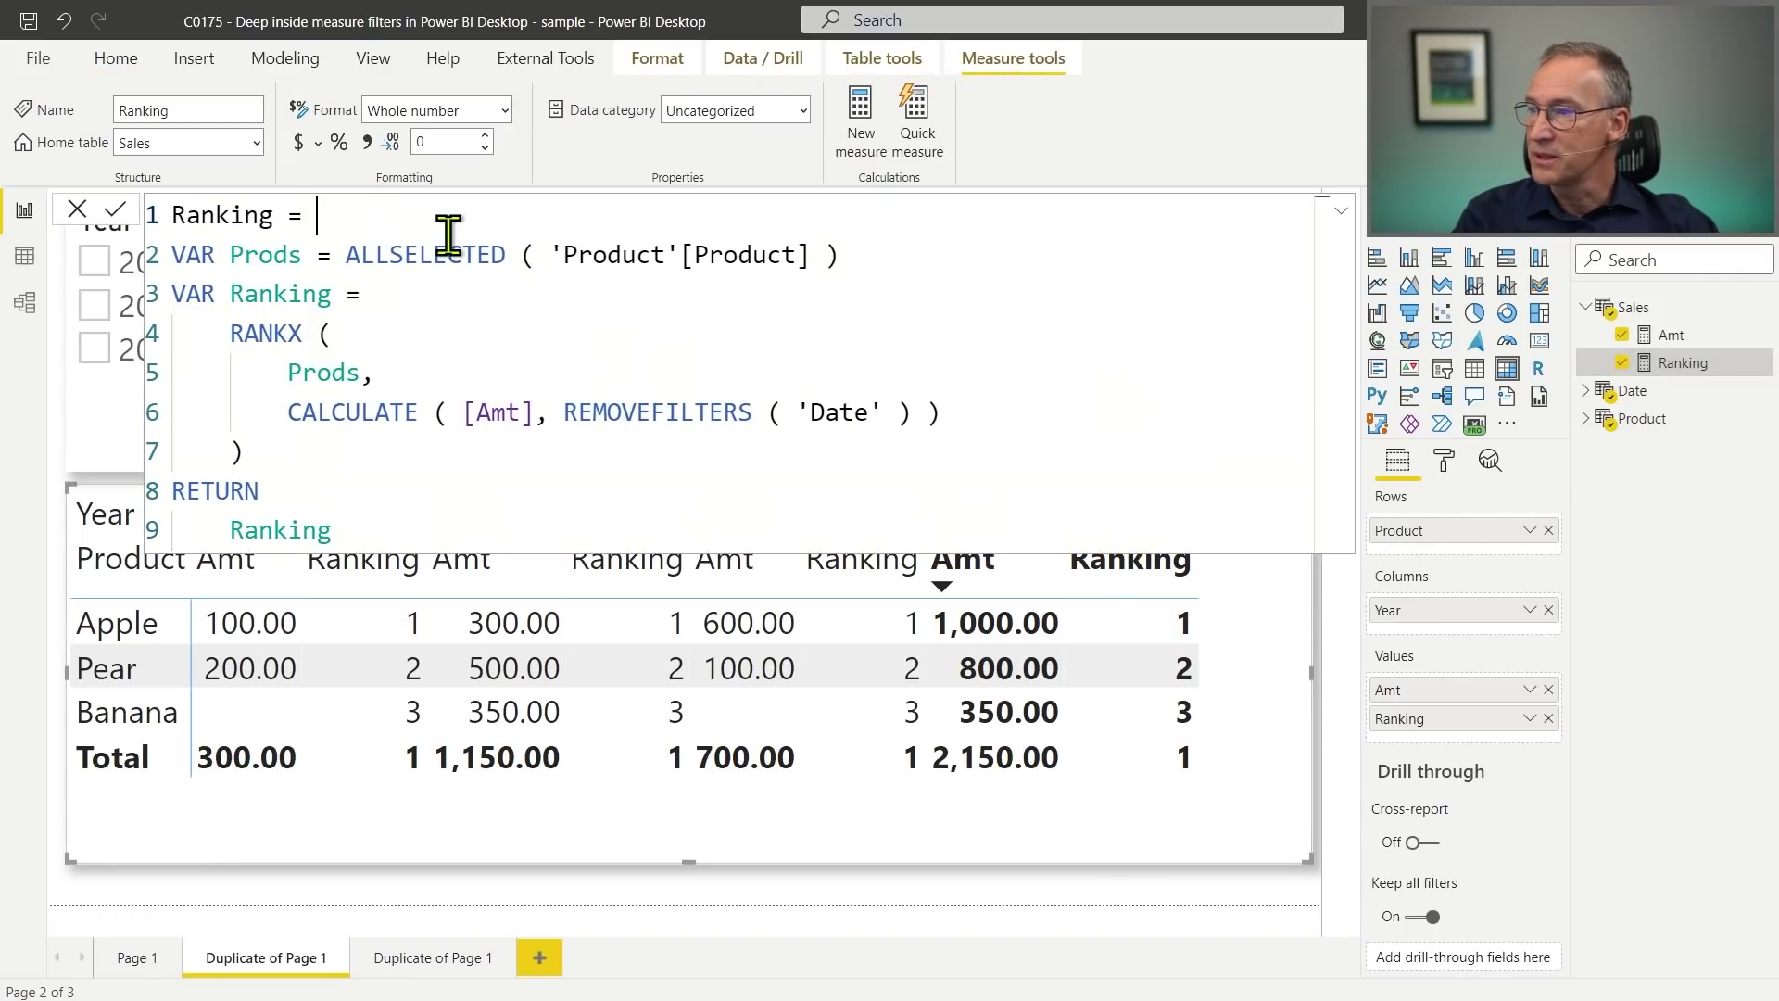
pyautogui.press('Return')
pyautogui.write('IF (')
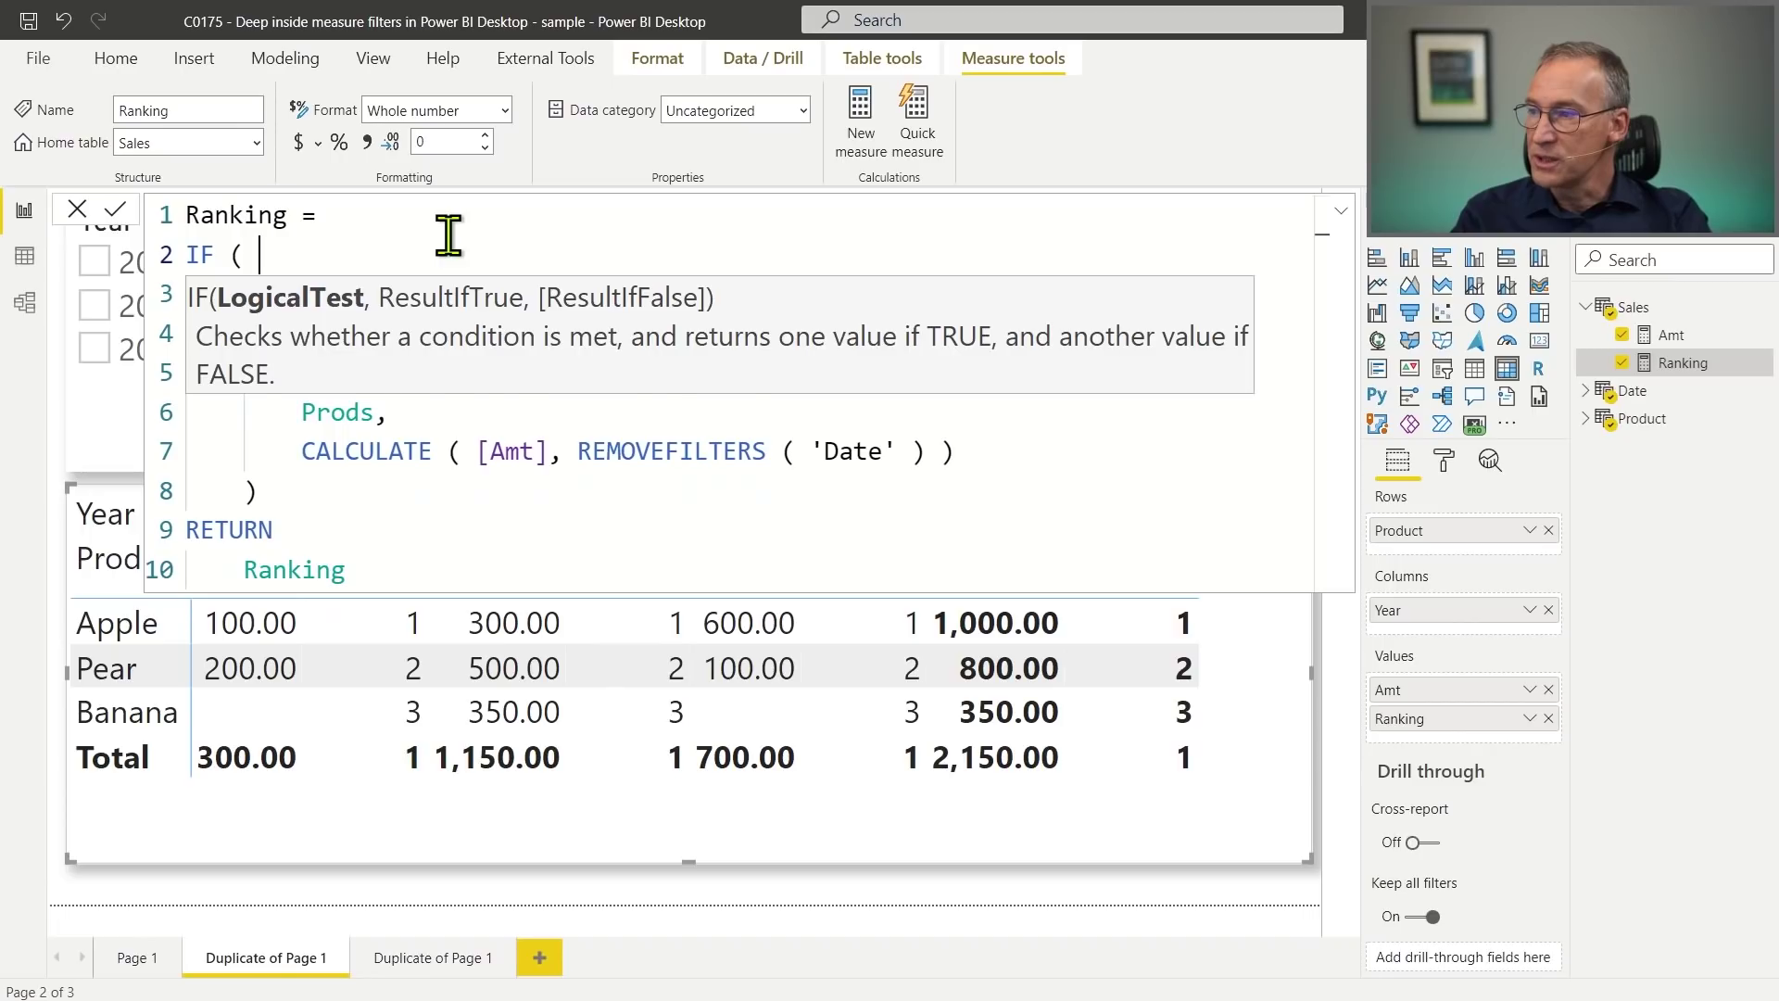
pyautogui.hotkey('shift', 'Return')
pyautogui.write('HASON')
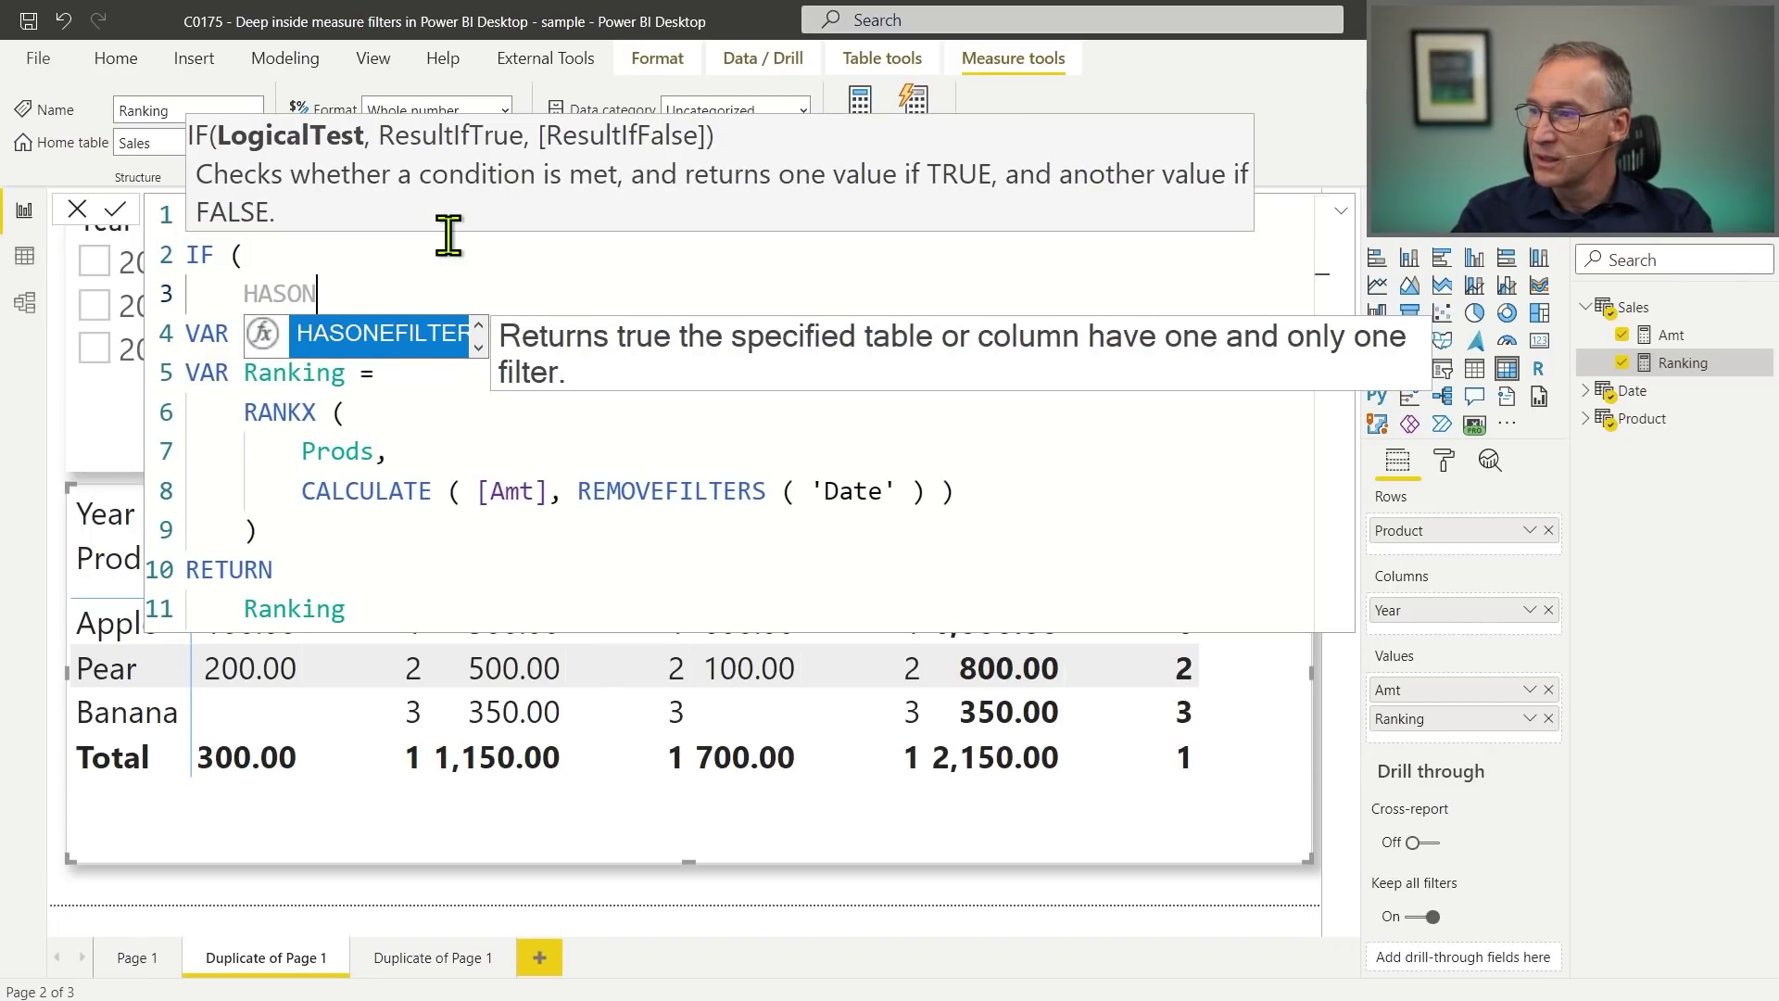
pyautogui.write('EVALUE( Pro')
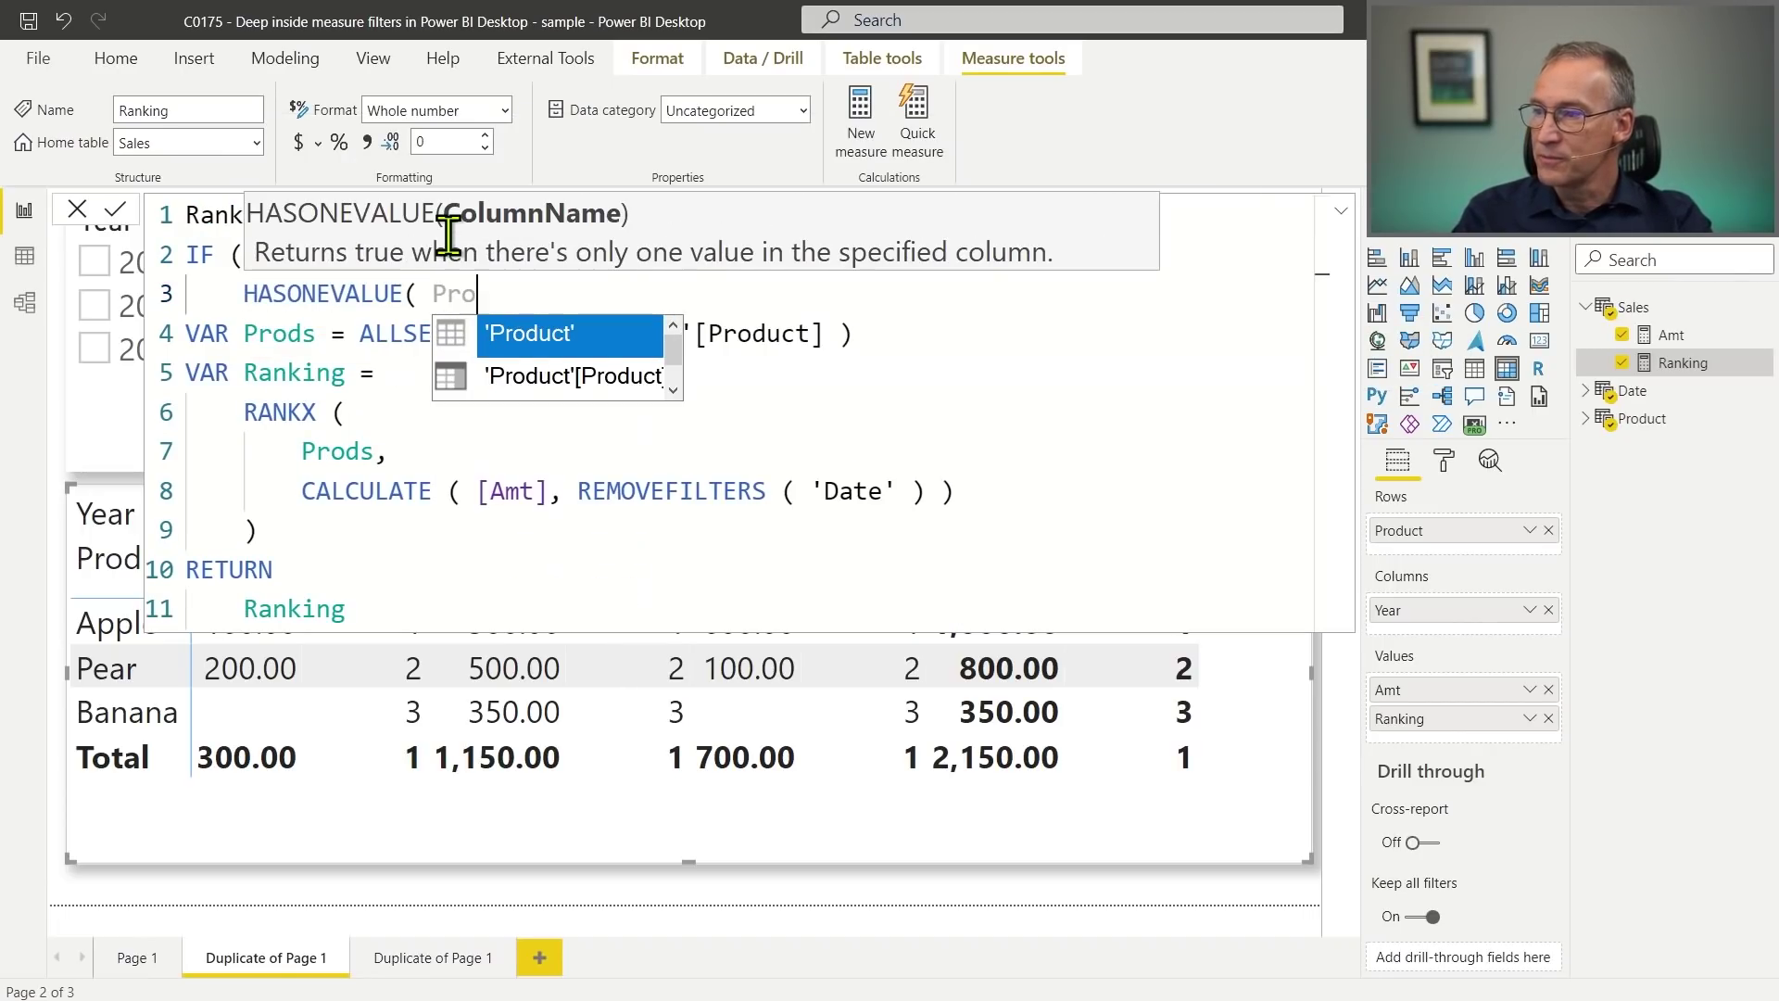
pyautogui.press('Down')
pyautogui.press('Tab')
pyautogui.write('),')
# Indent the variable and RETURN code inside the IF call, close its parenthesis and commit the Ranking measure.
pyautogui.press('Down')
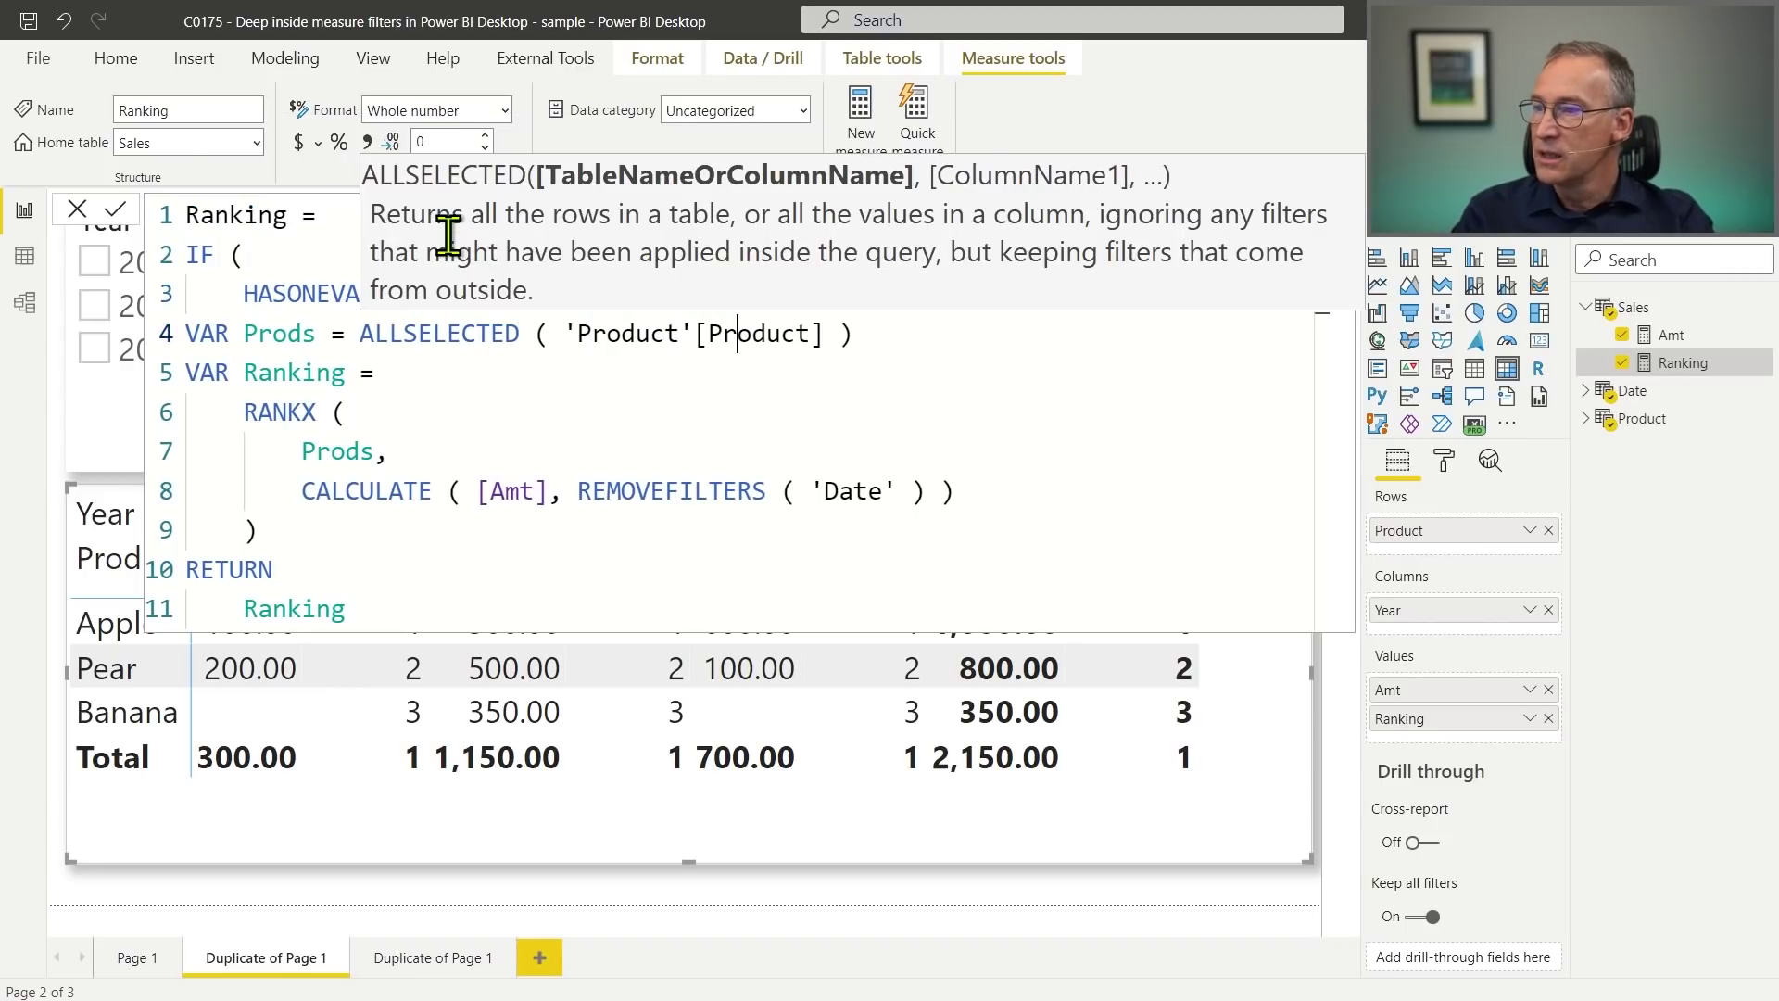
pyautogui.press('Home')
pyautogui.hotkey('ctrl', 'shift', 'End')
pyautogui.press('Tab')
pyautogui.hotkey('ctrl', 'End')
pyautogui.hotkey('shift', 'Return')
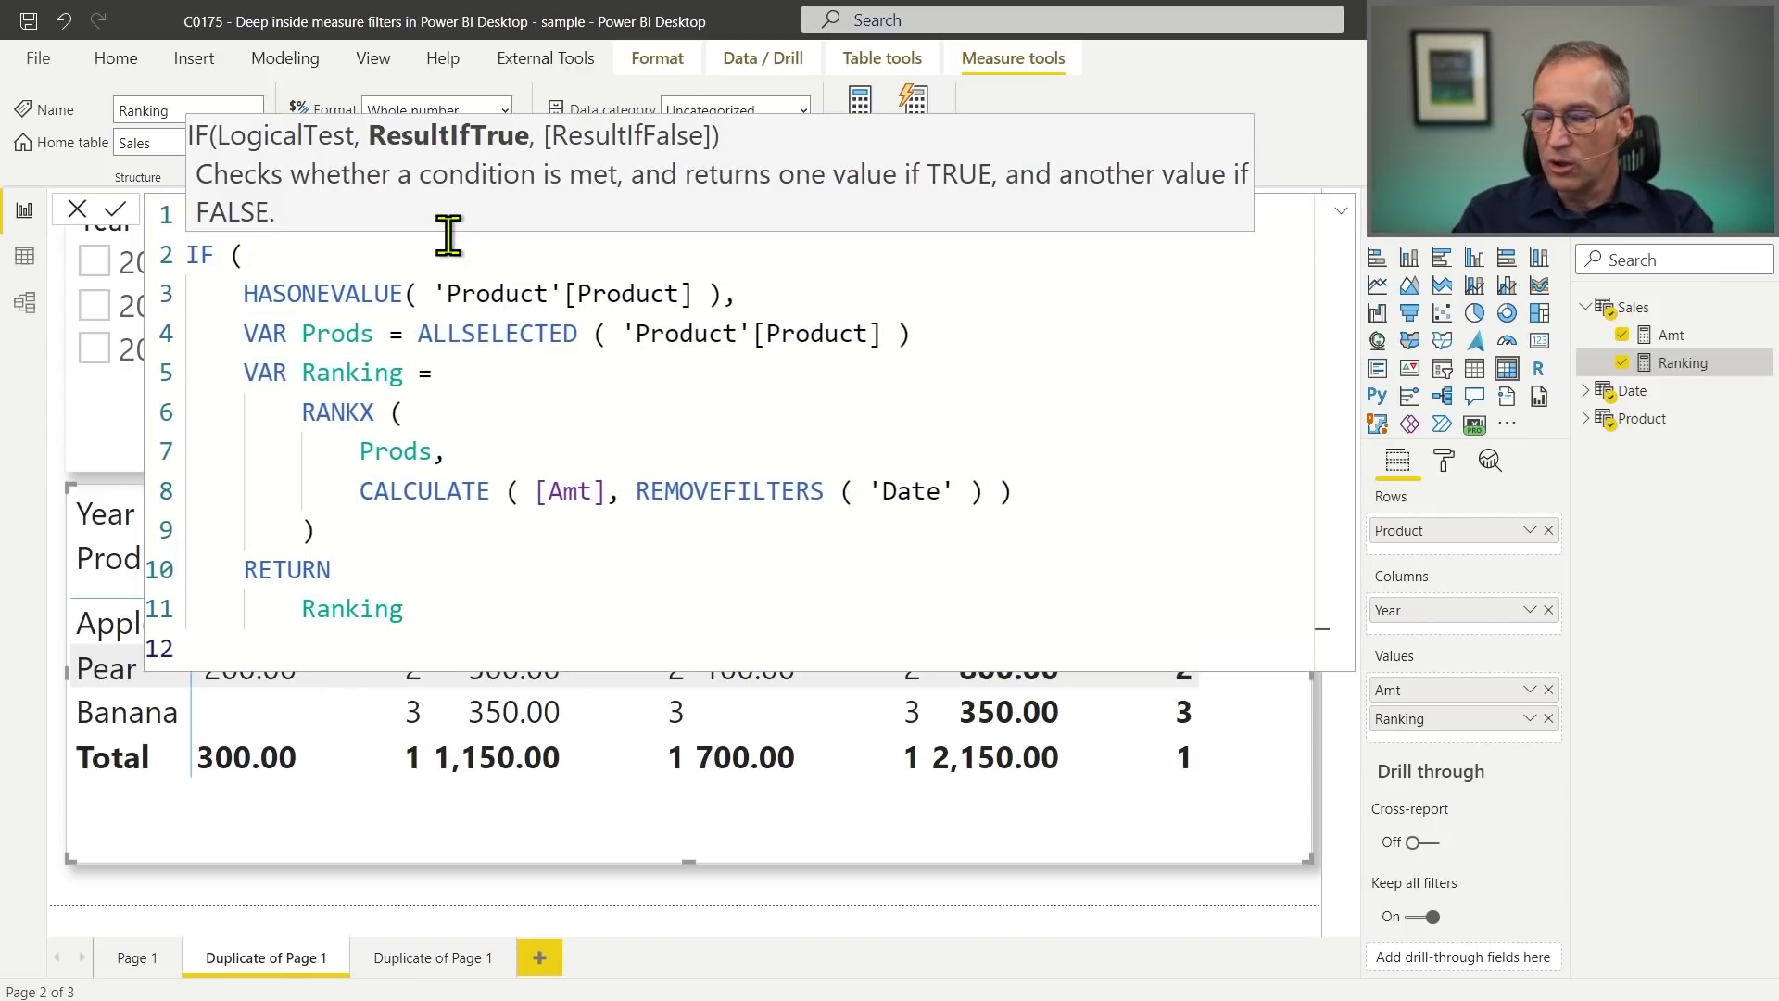
pyautogui.write(')')
pyautogui.press('Return')
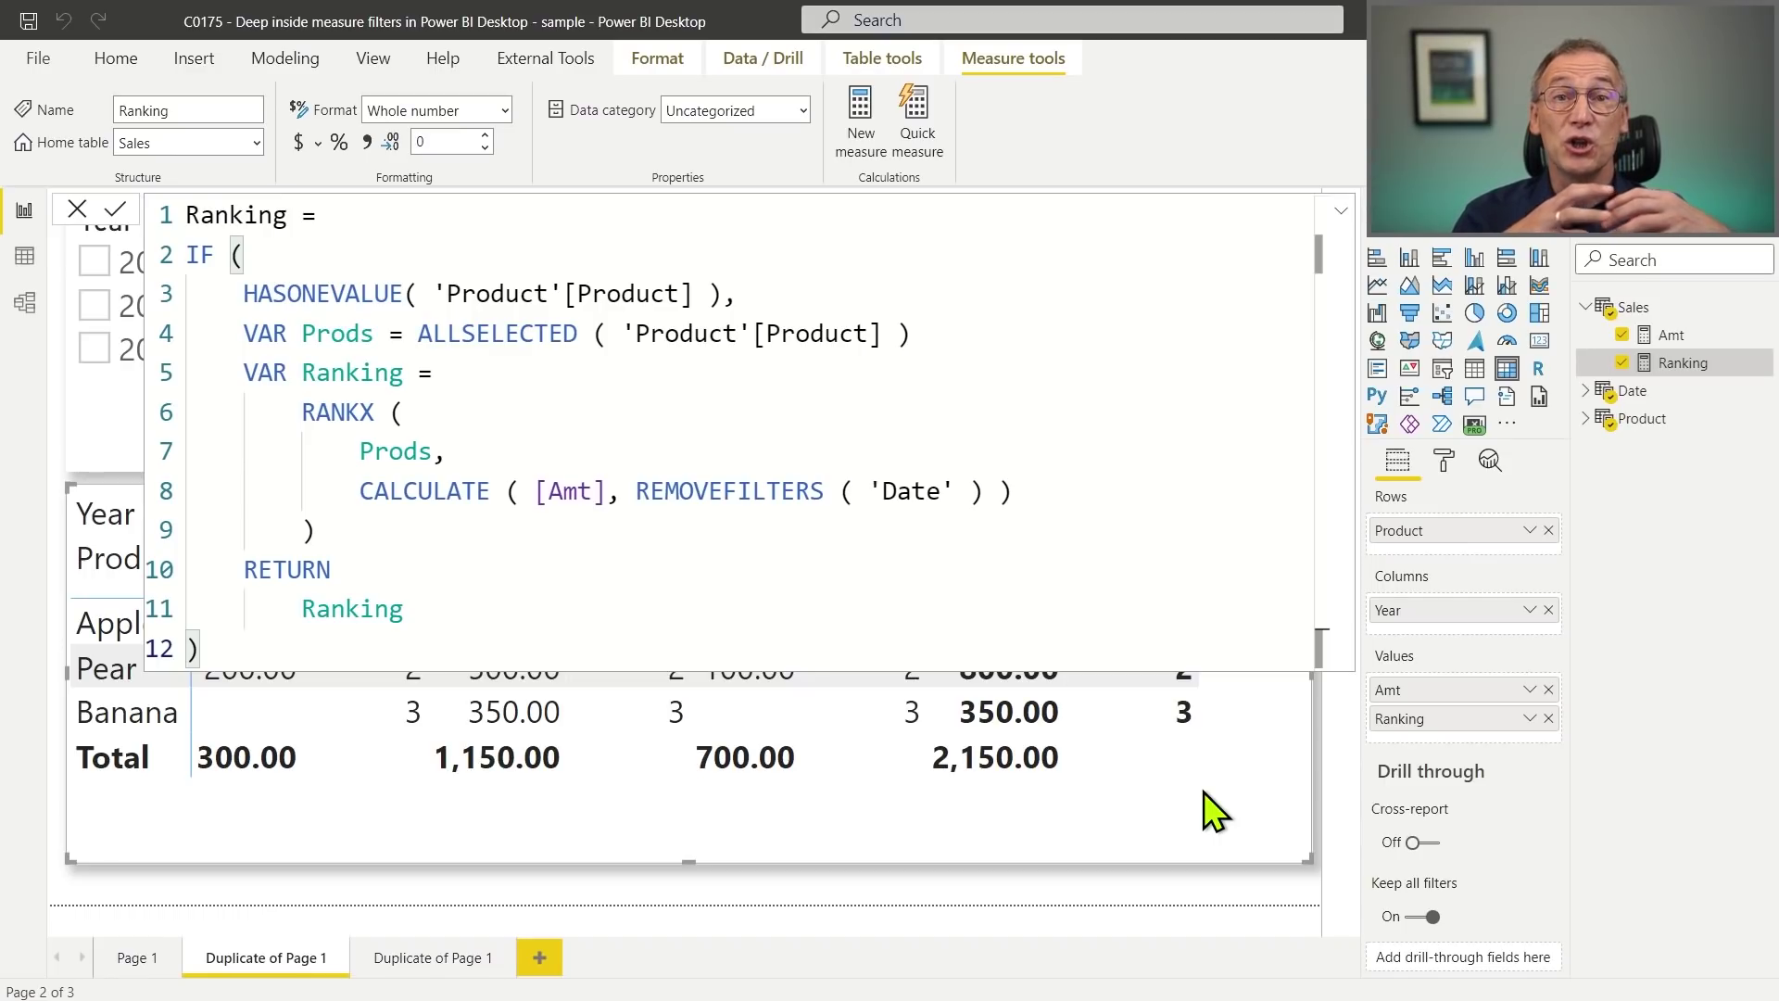
# Review the REMOVEFILTERS argument in the Ranking formula and check the matrix ranking filtered to year 2011.
pyautogui.click(907, 530)
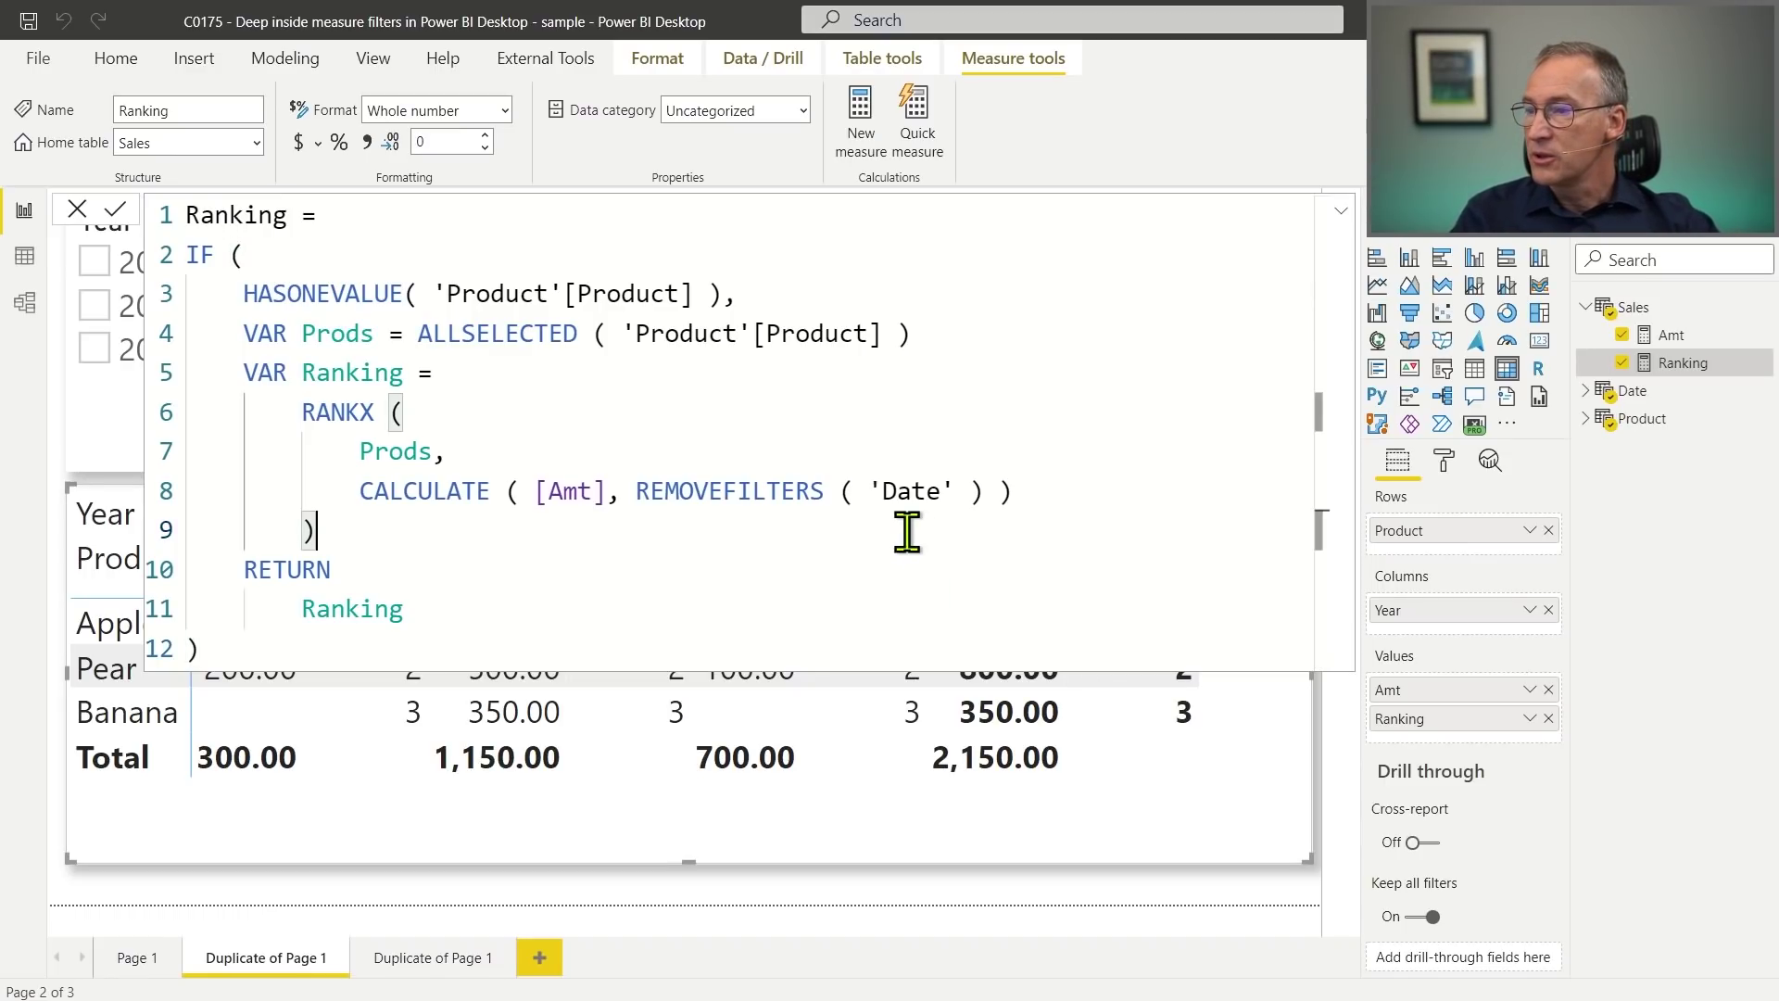
pyautogui.moveTo(622, 490); pyautogui.dragTo(838, 487)
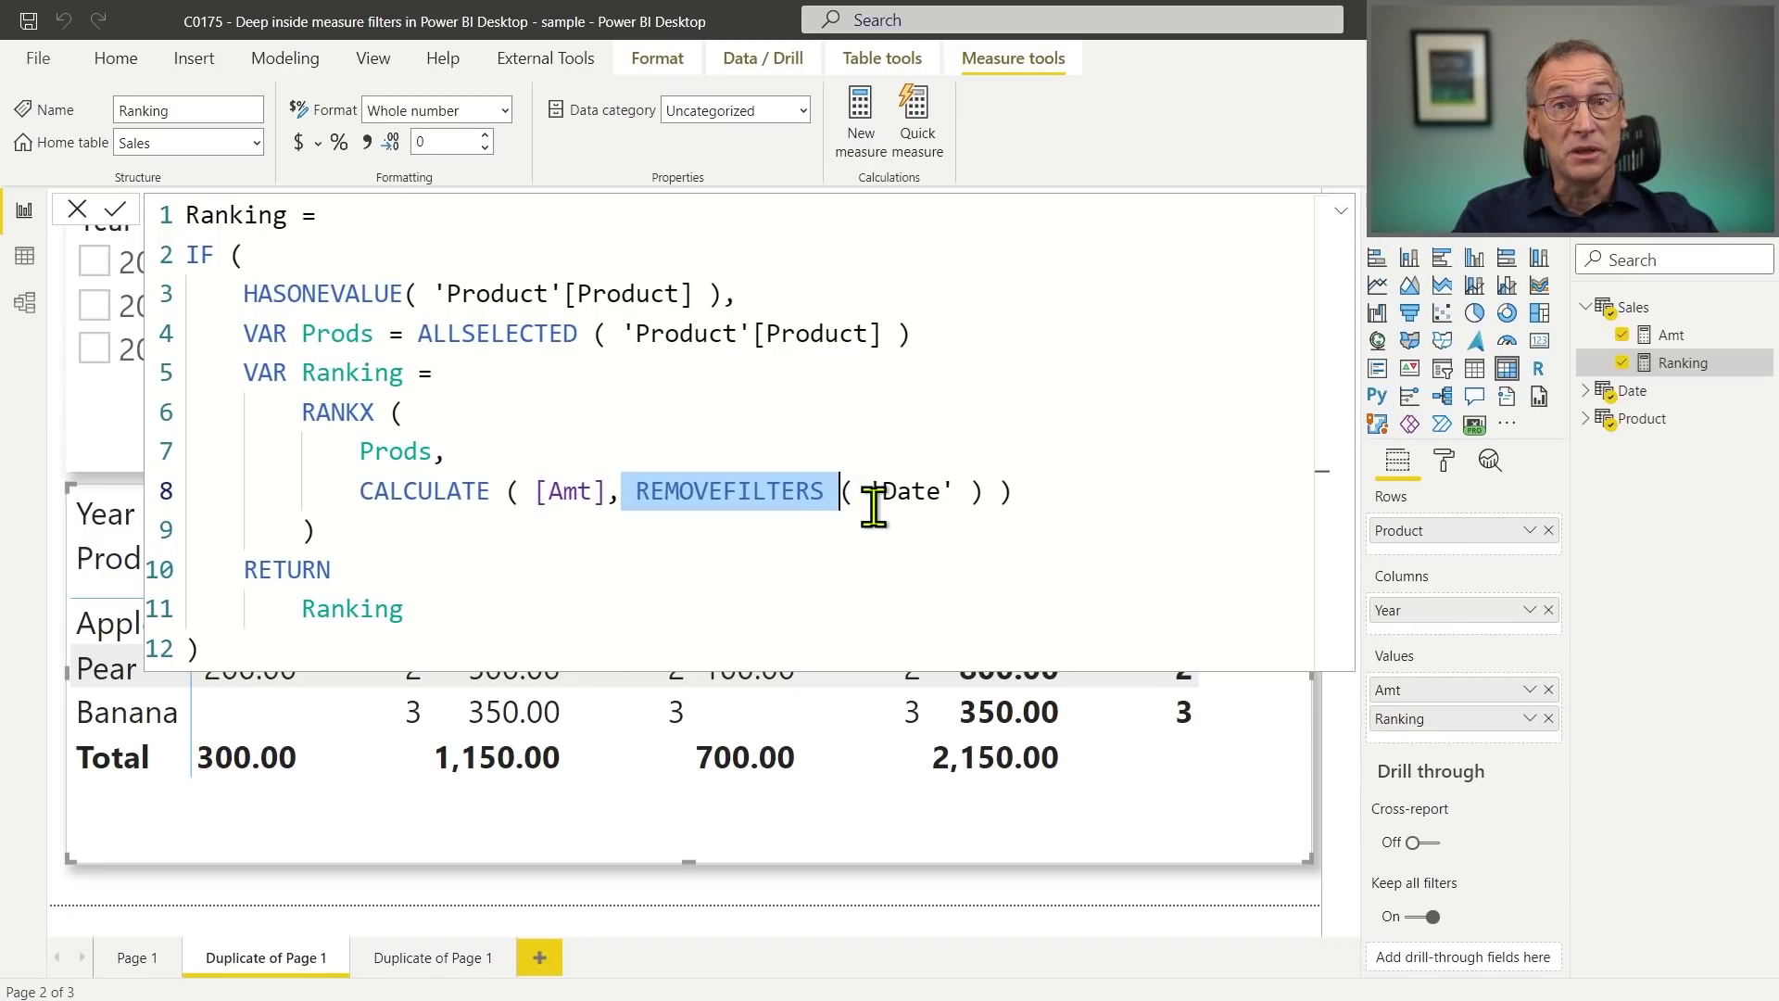
pyautogui.click(859, 413)
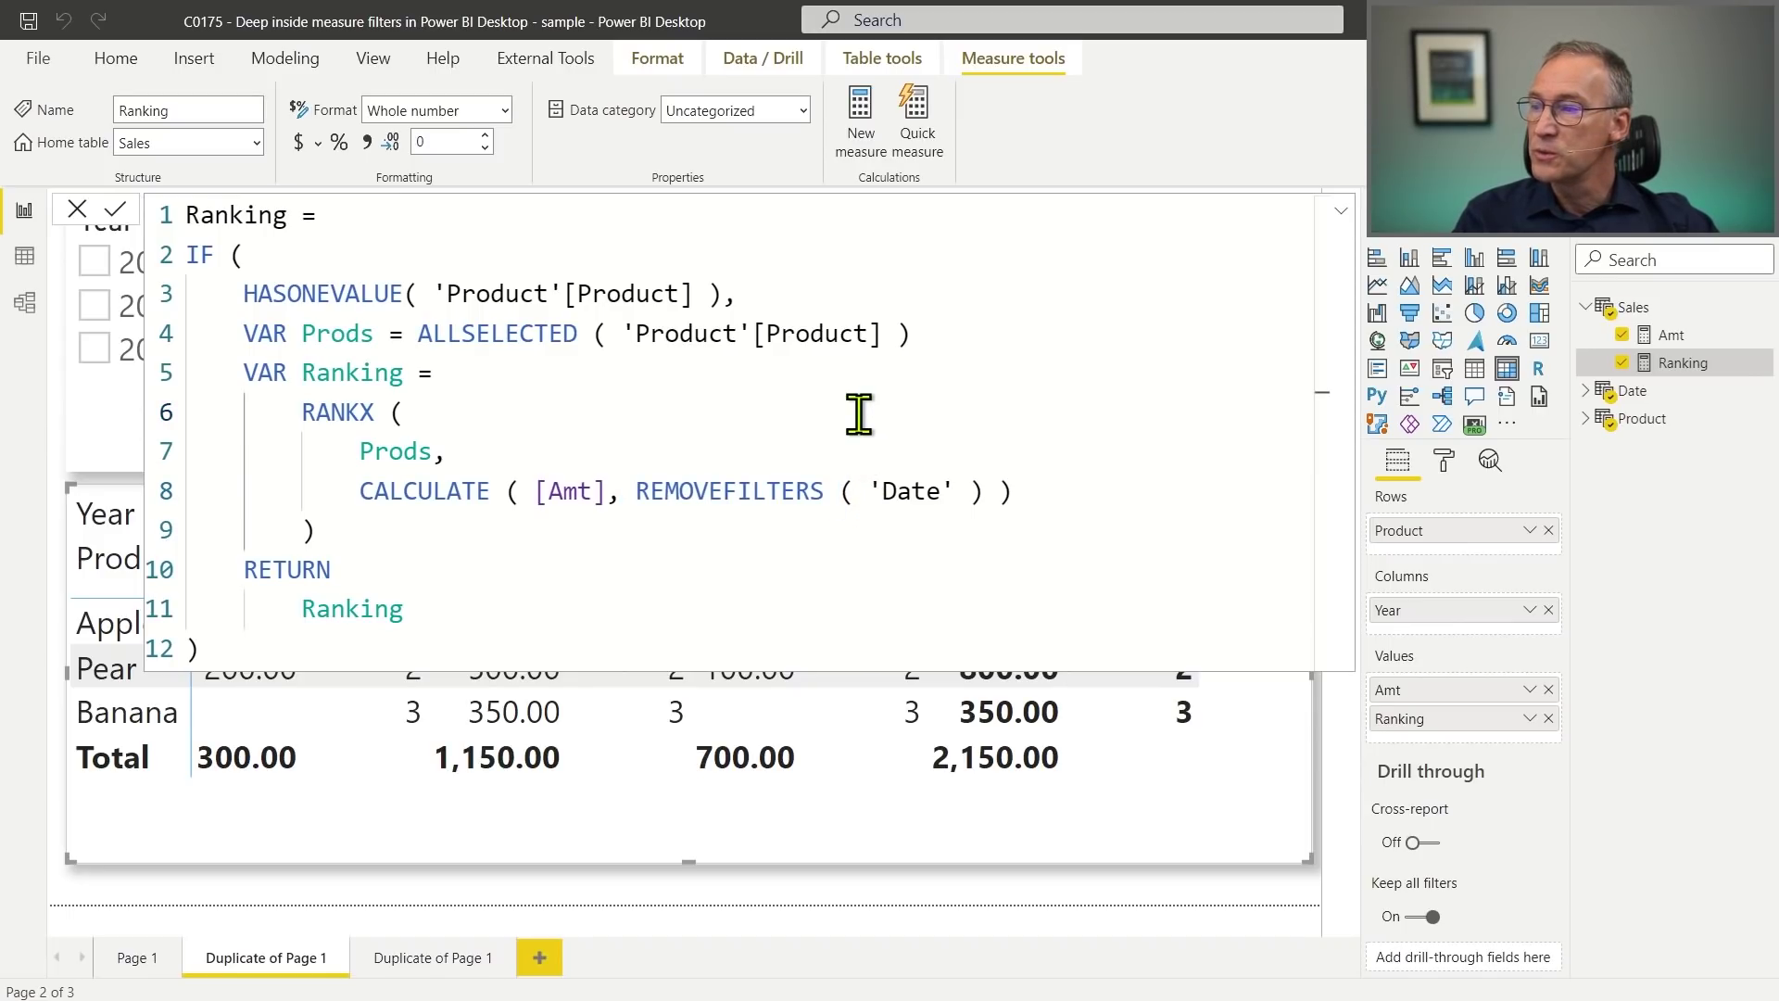
pyautogui.press('Escape')
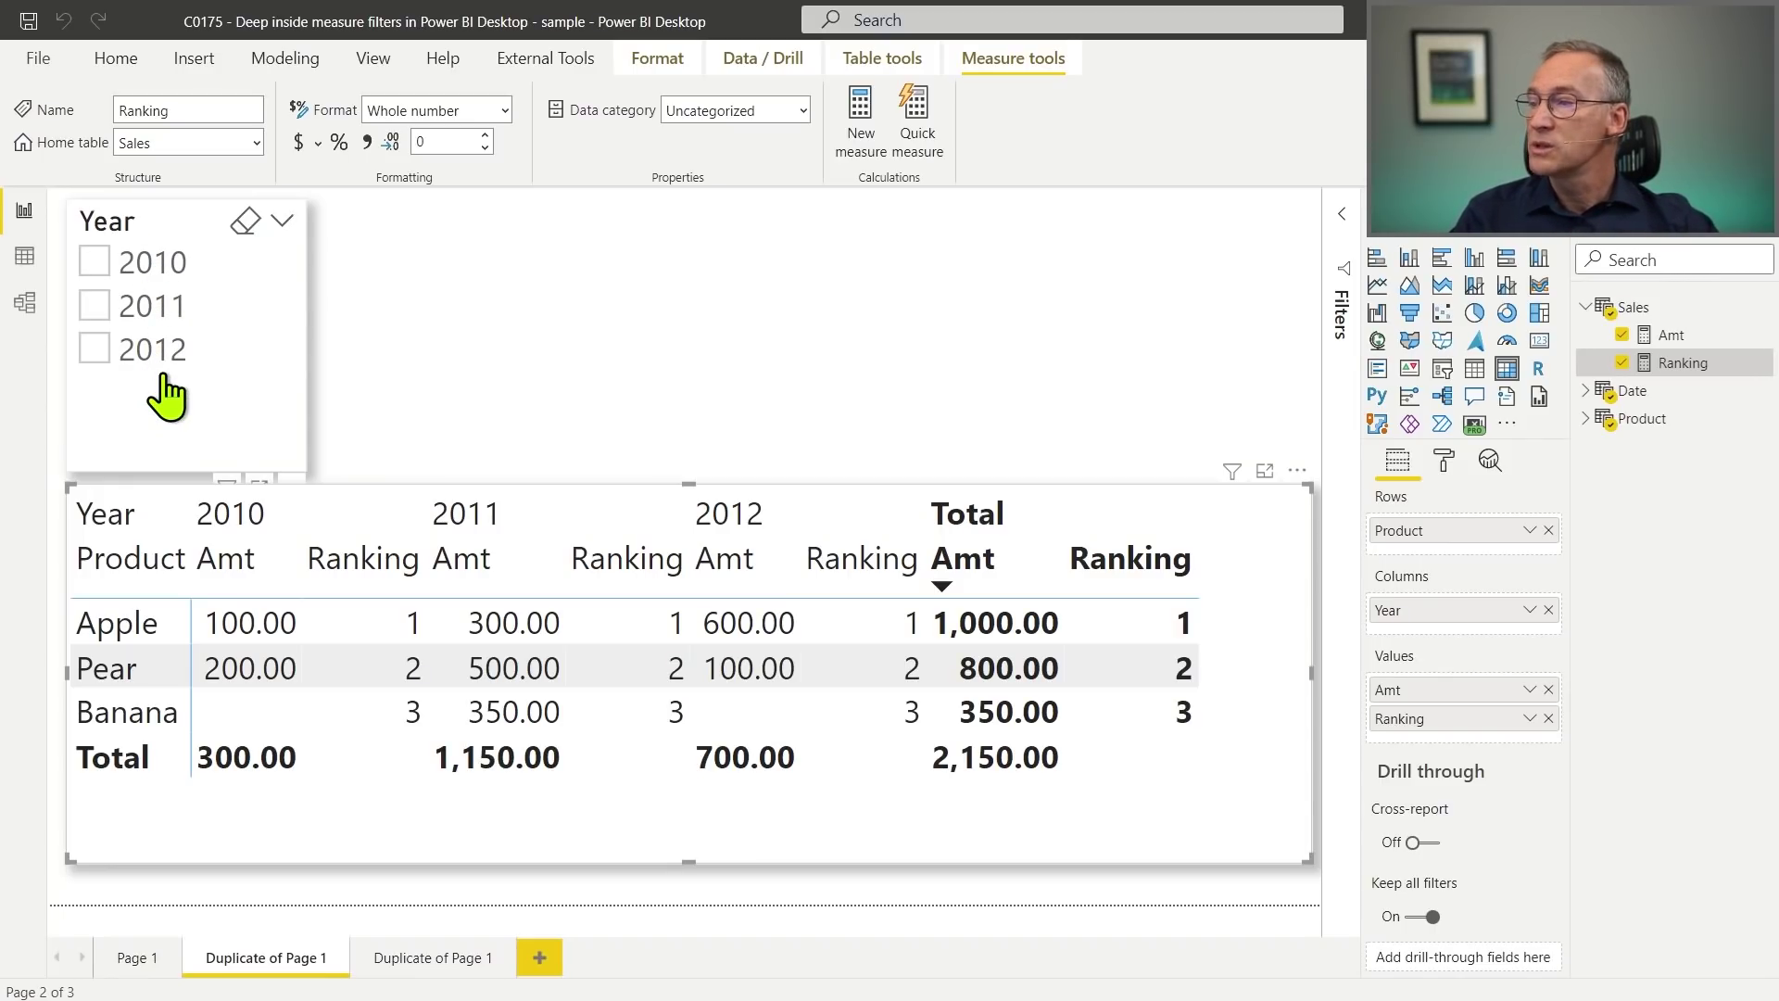
pyautogui.click(143, 334)
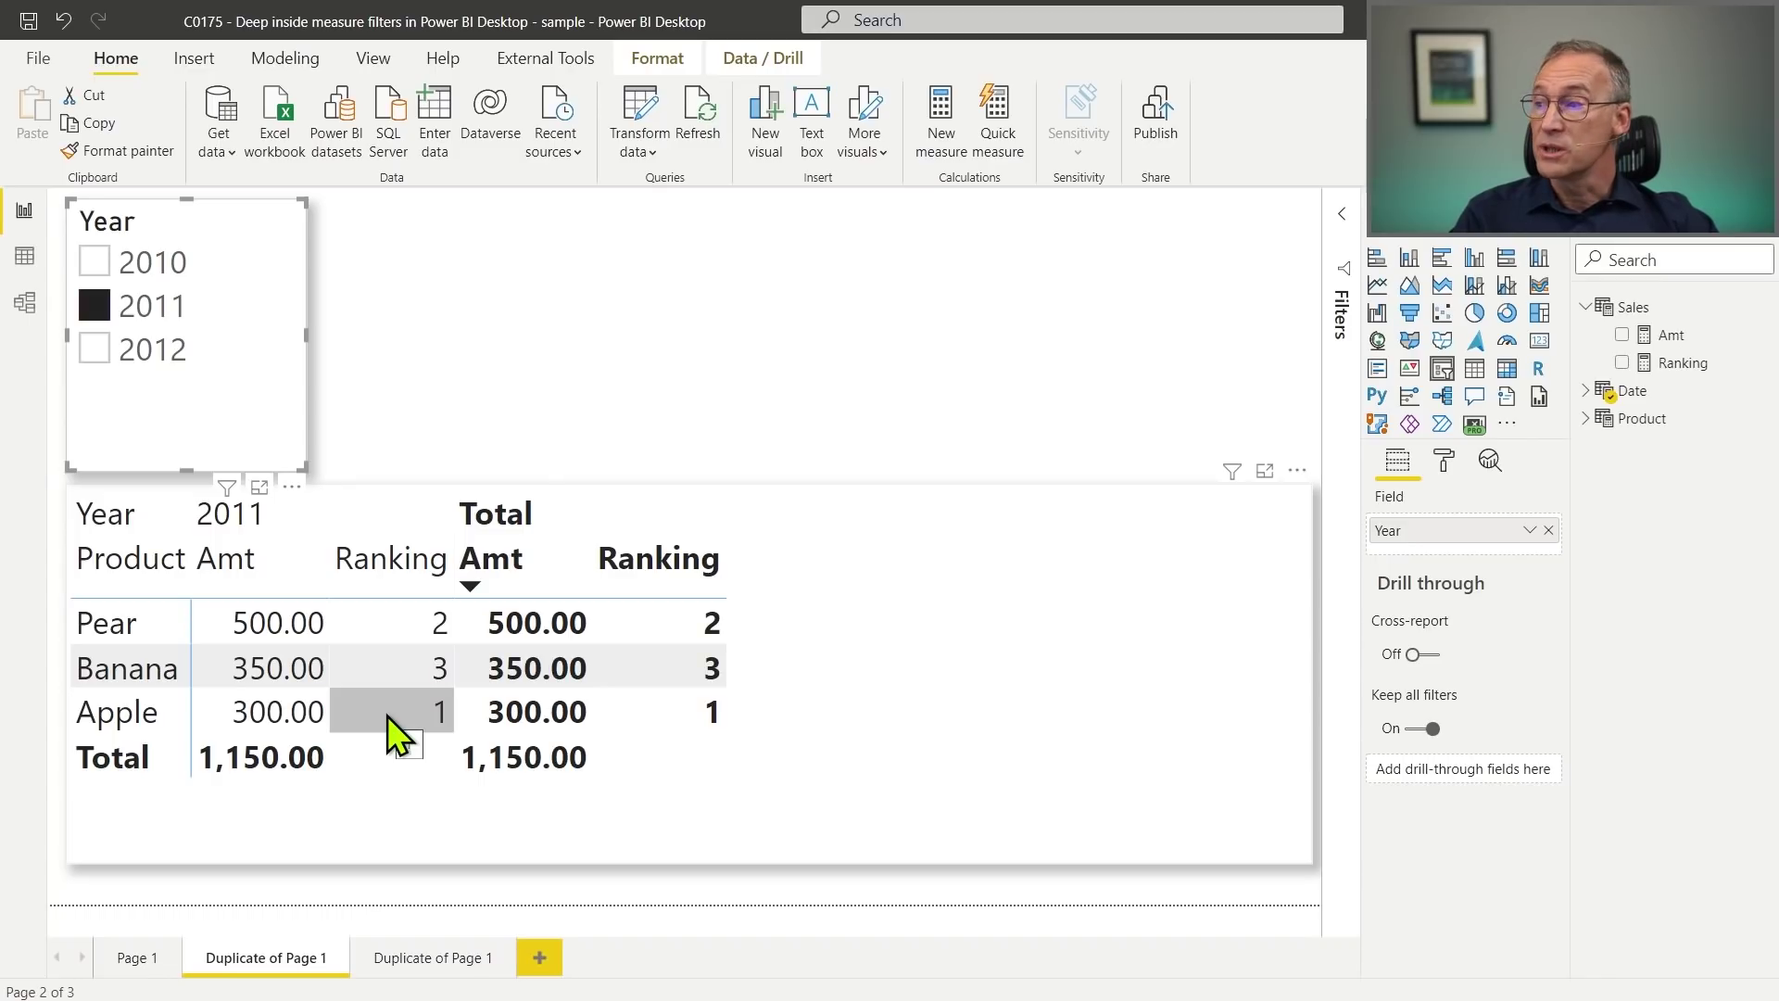
# Replace REMOVEFILTERS with ALLSELECTED on 'Date' in the Ranking measure's CALCULATE call and commit the formula.
pyautogui.click(1671, 366)
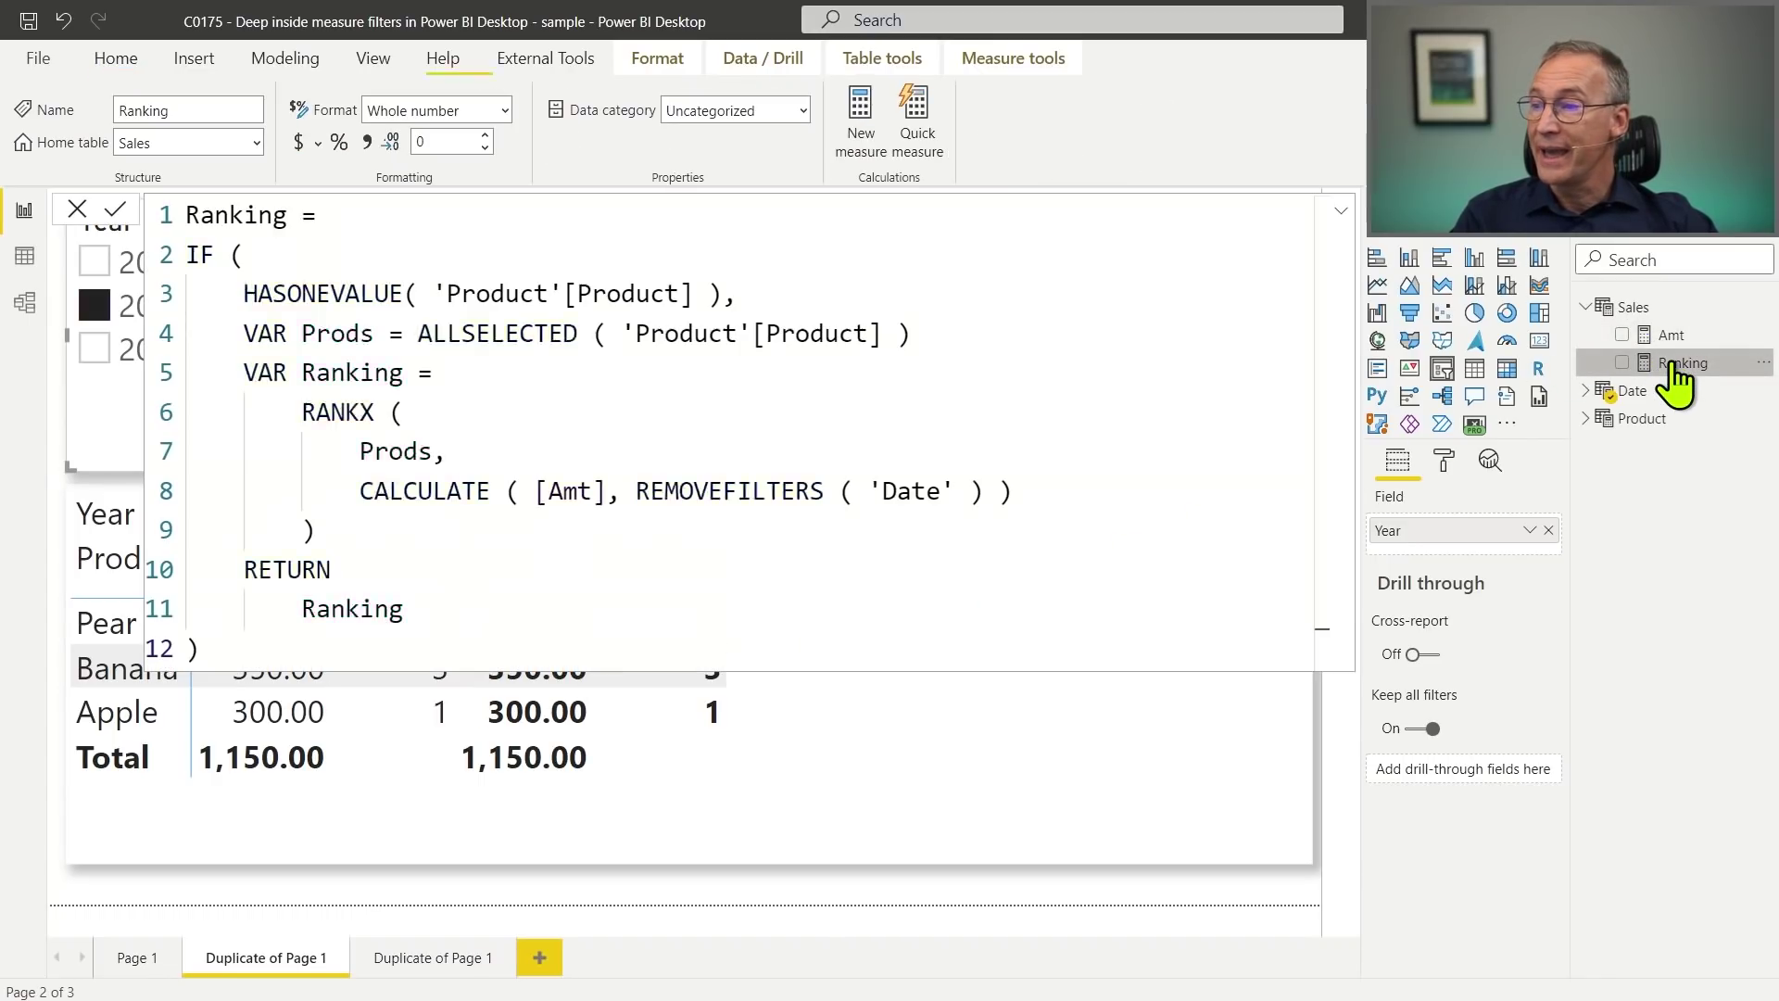
pyautogui.moveTo(635, 492); pyautogui.dragTo(806, 491)
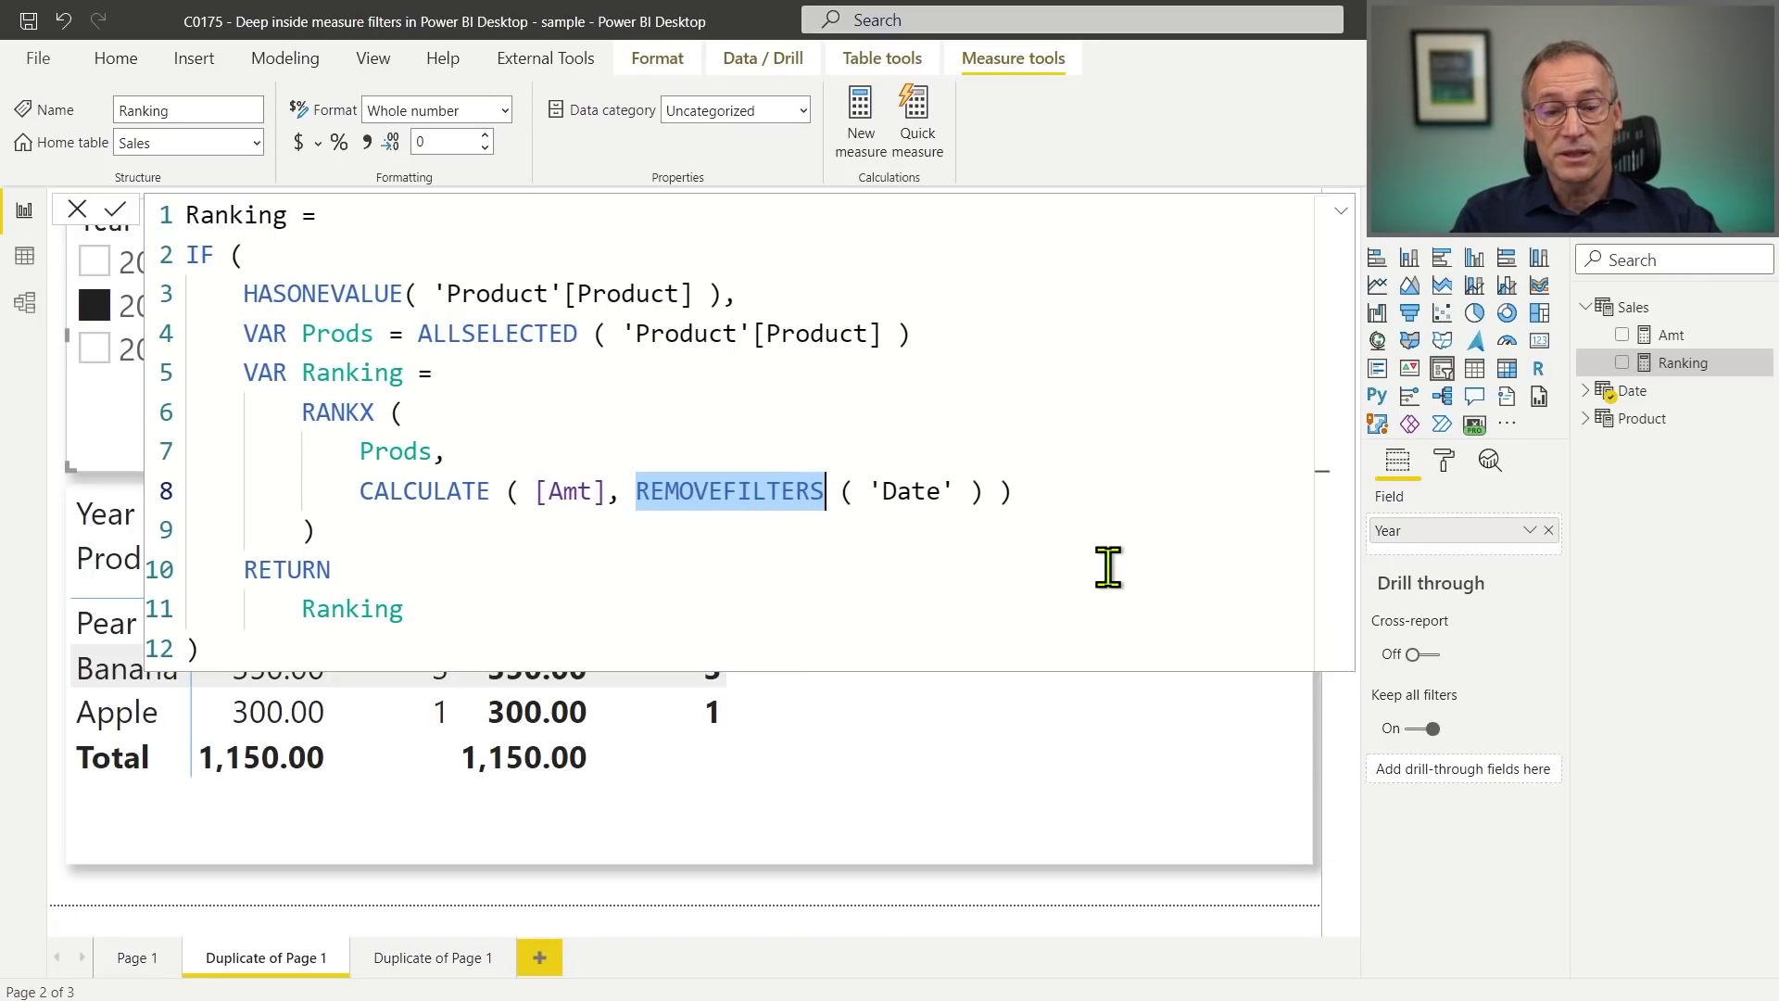
pyautogui.write('ALLSE')
pyautogui.press('Tab')
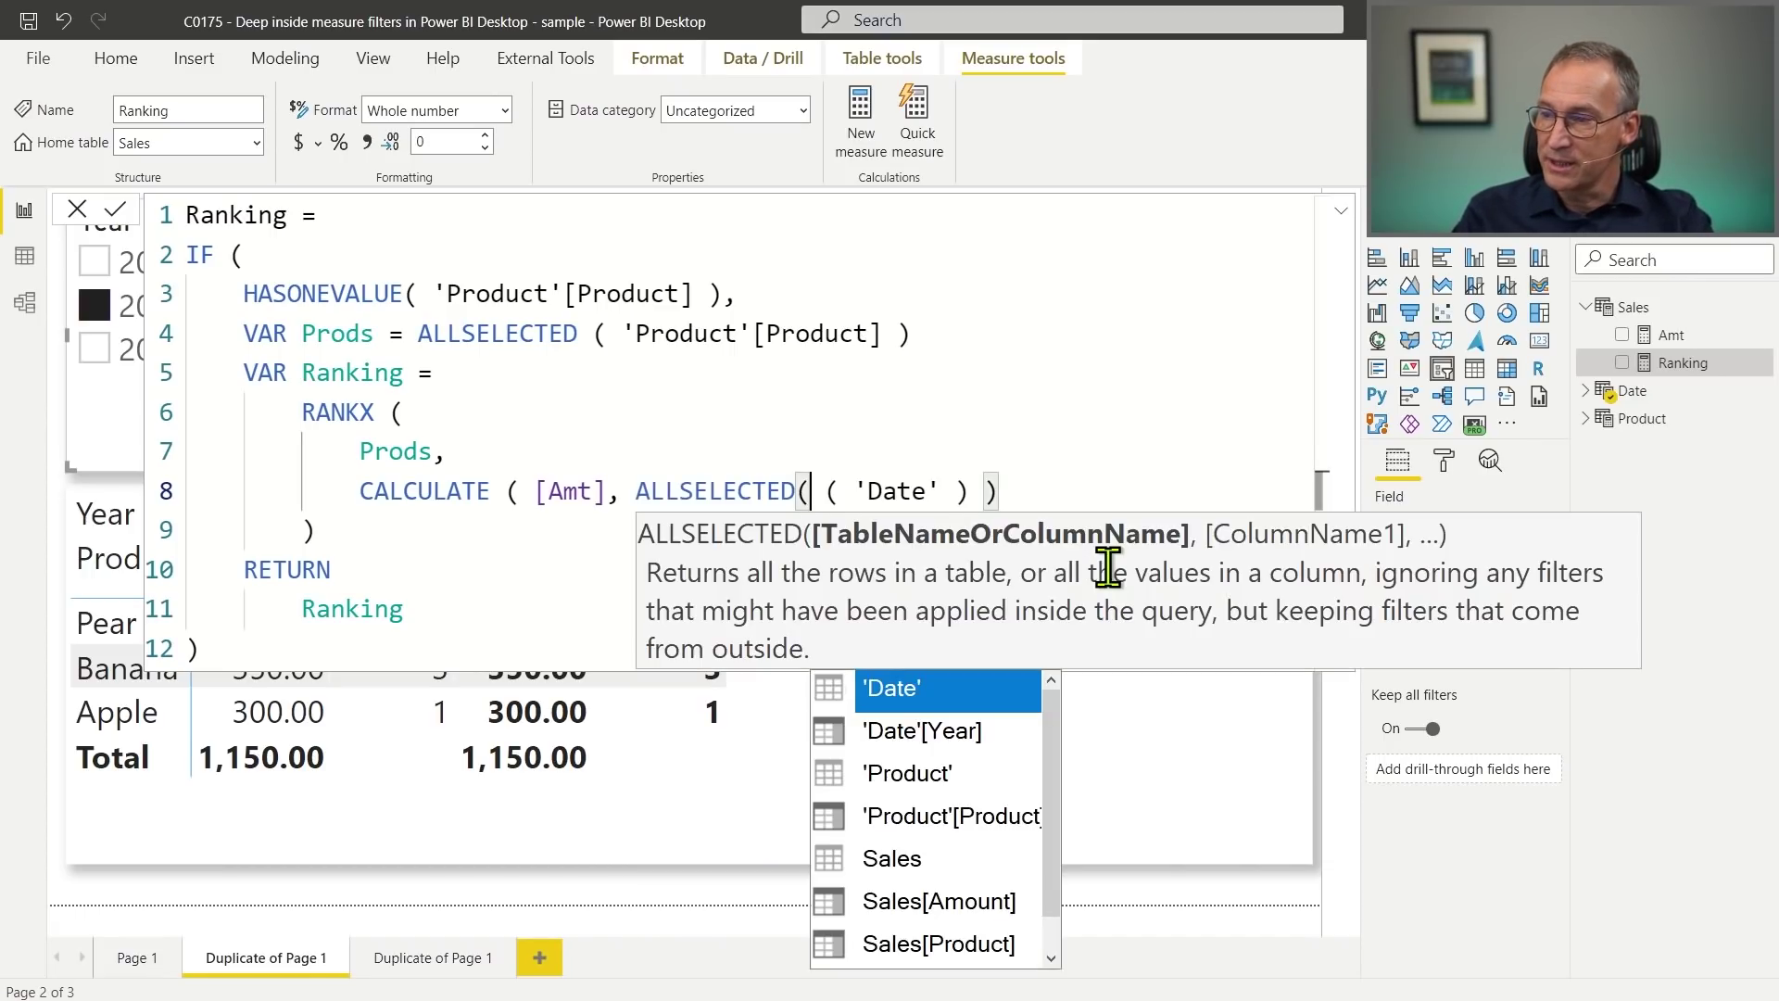
pyautogui.press('BackSpace')
pyautogui.press('End')
pyautogui.press('Down')
pyautogui.press('Down')
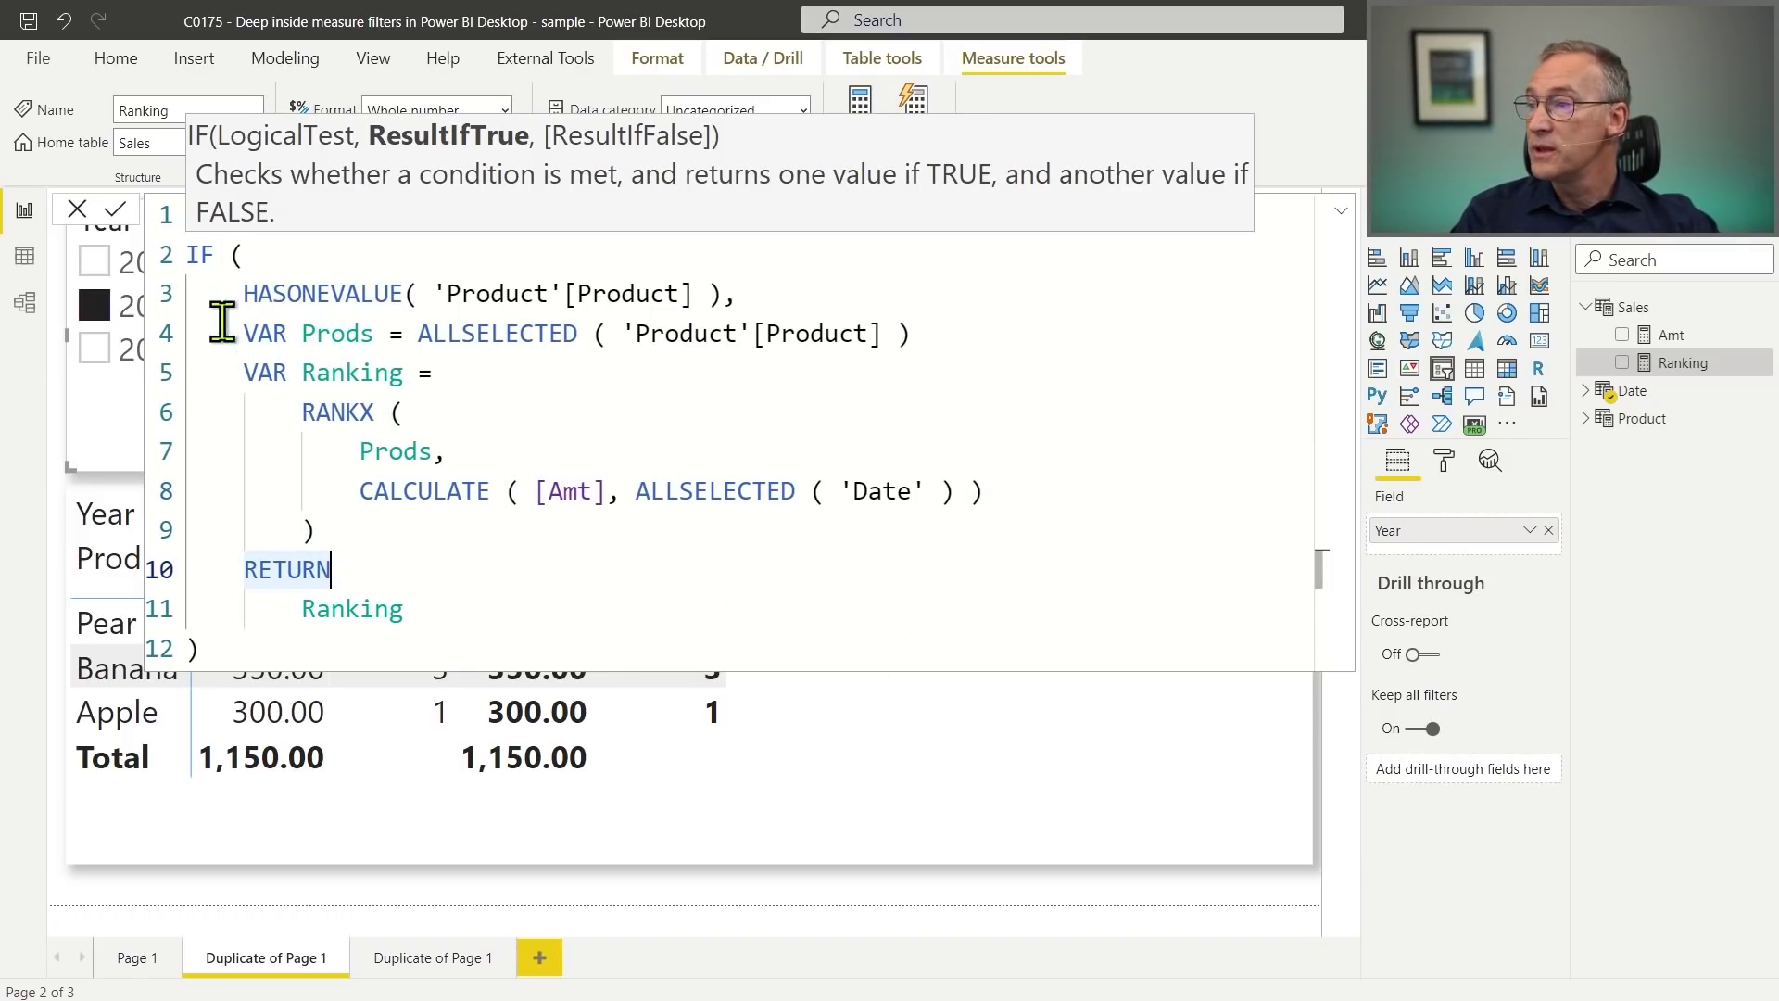
pyautogui.press('Return')
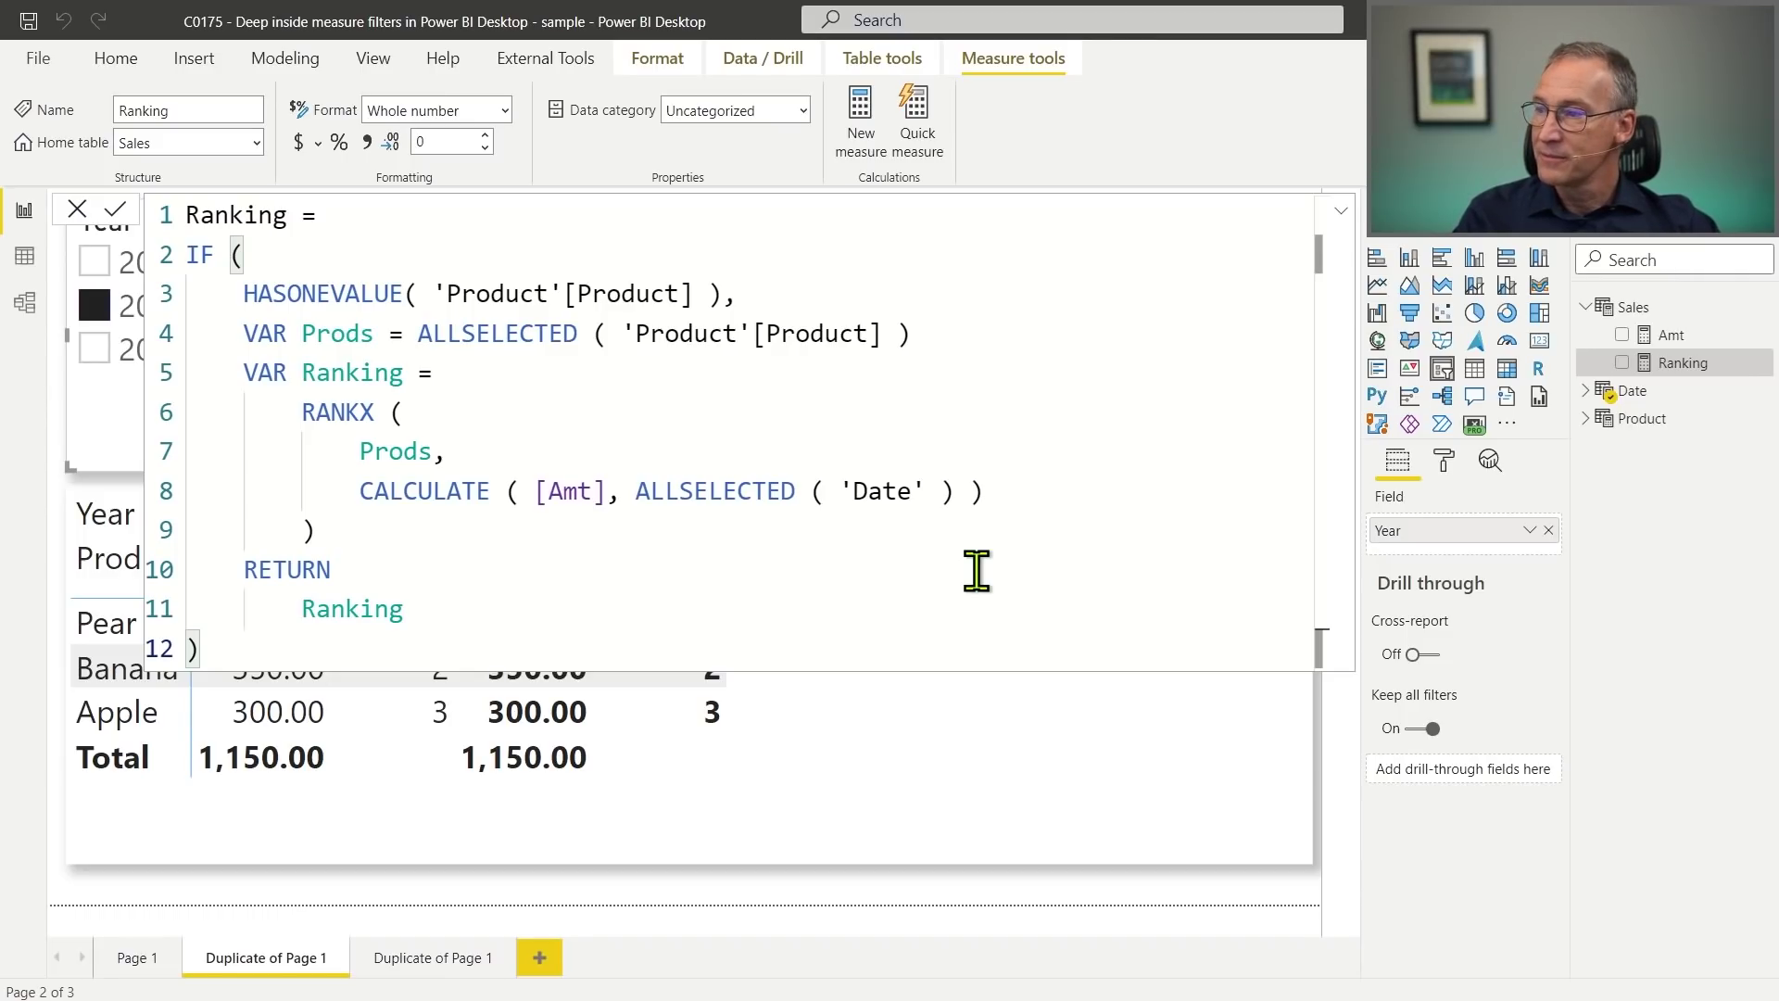
# Close the formula, check the matrix ranking for year 2012, and clear the Year slicer selection.
pyautogui.press('Escape')
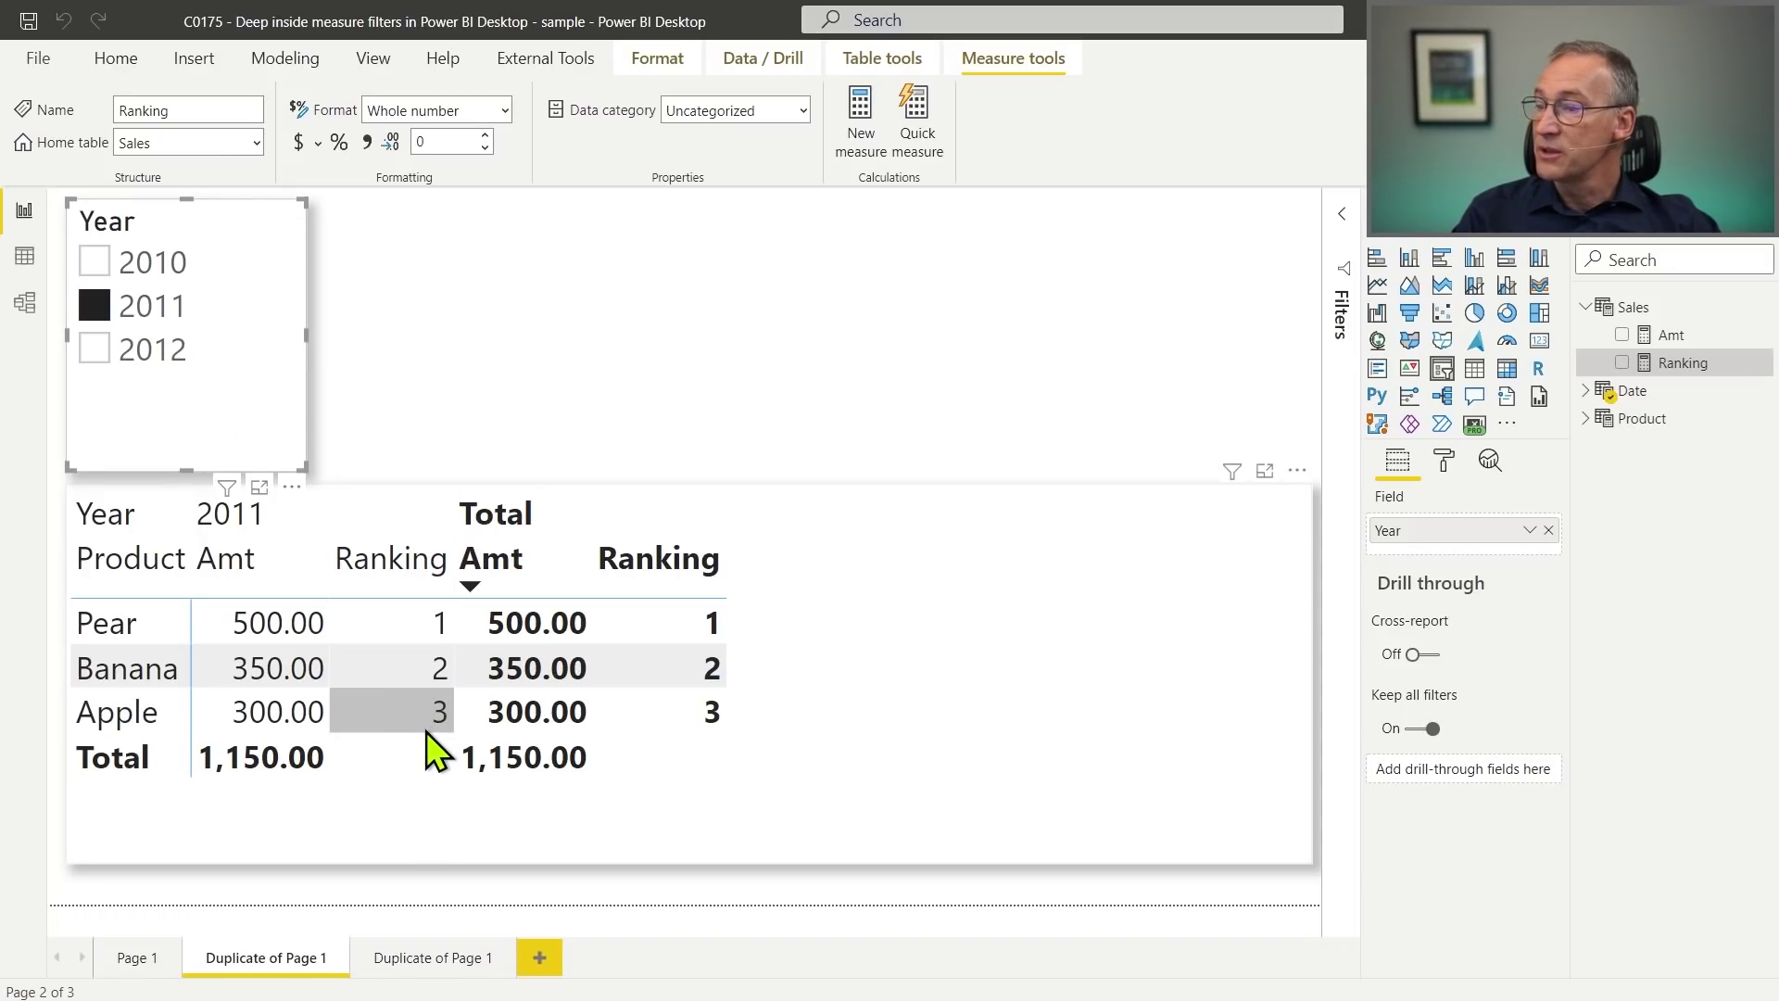
pyautogui.click(96, 349)
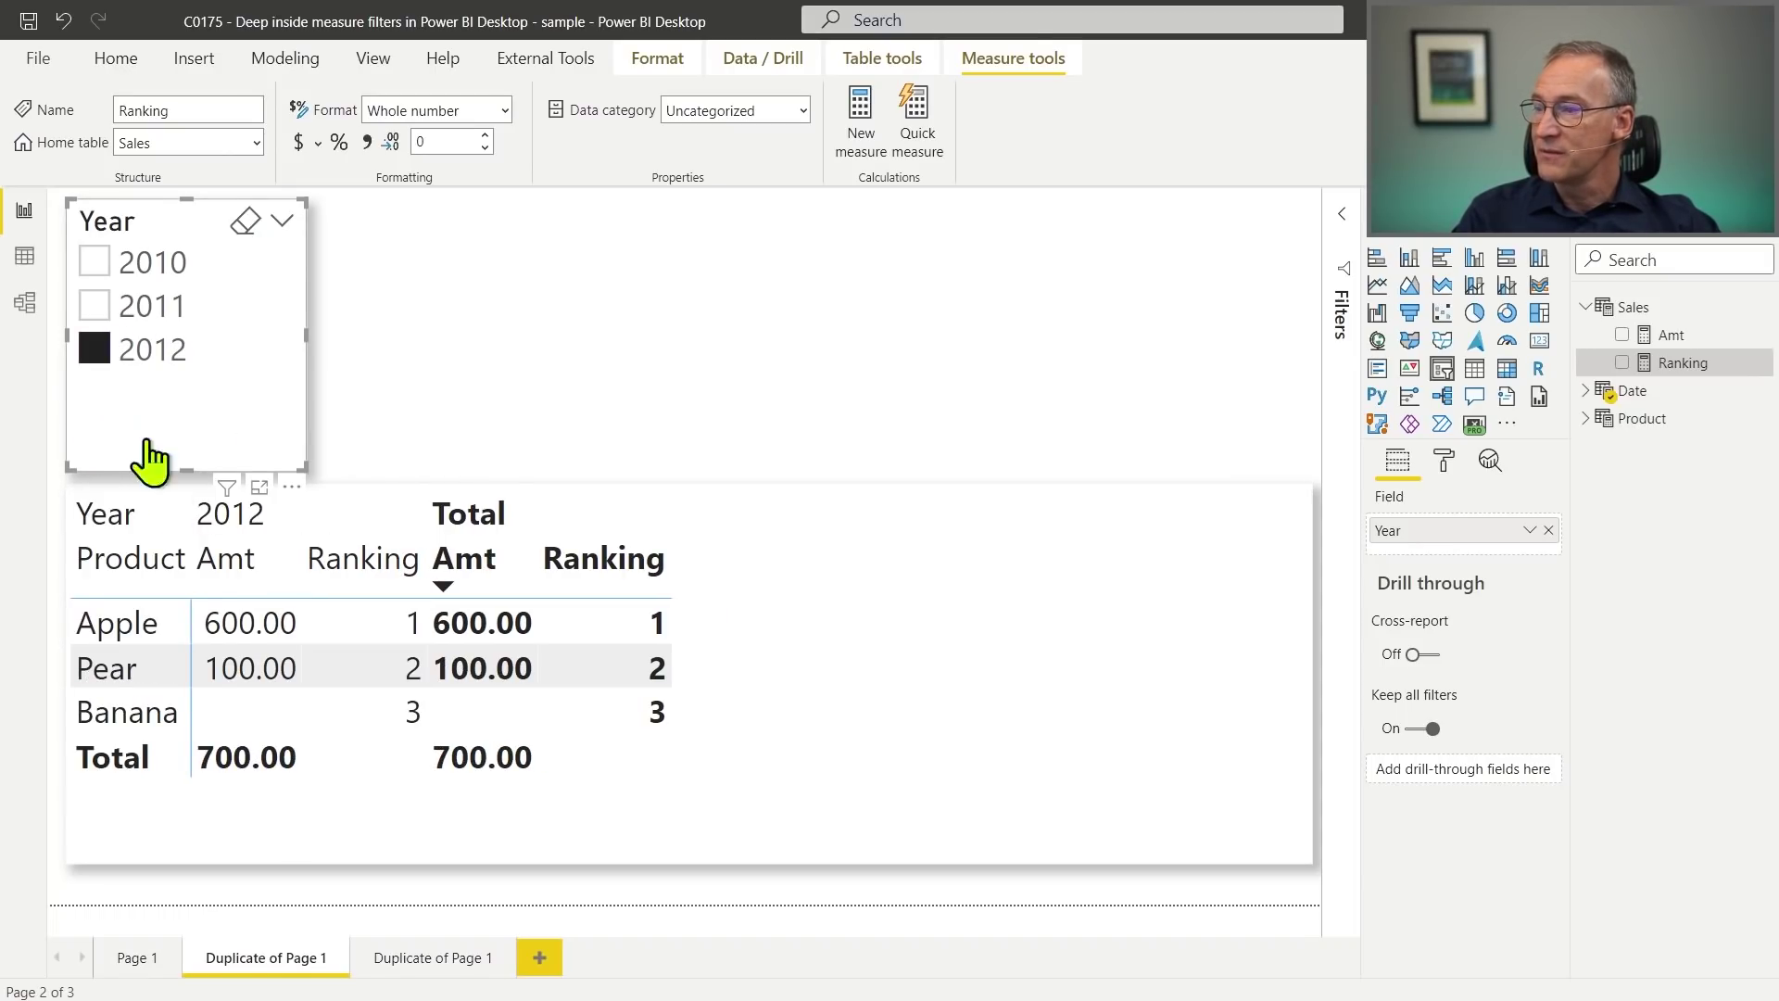
pyautogui.click(123, 350)
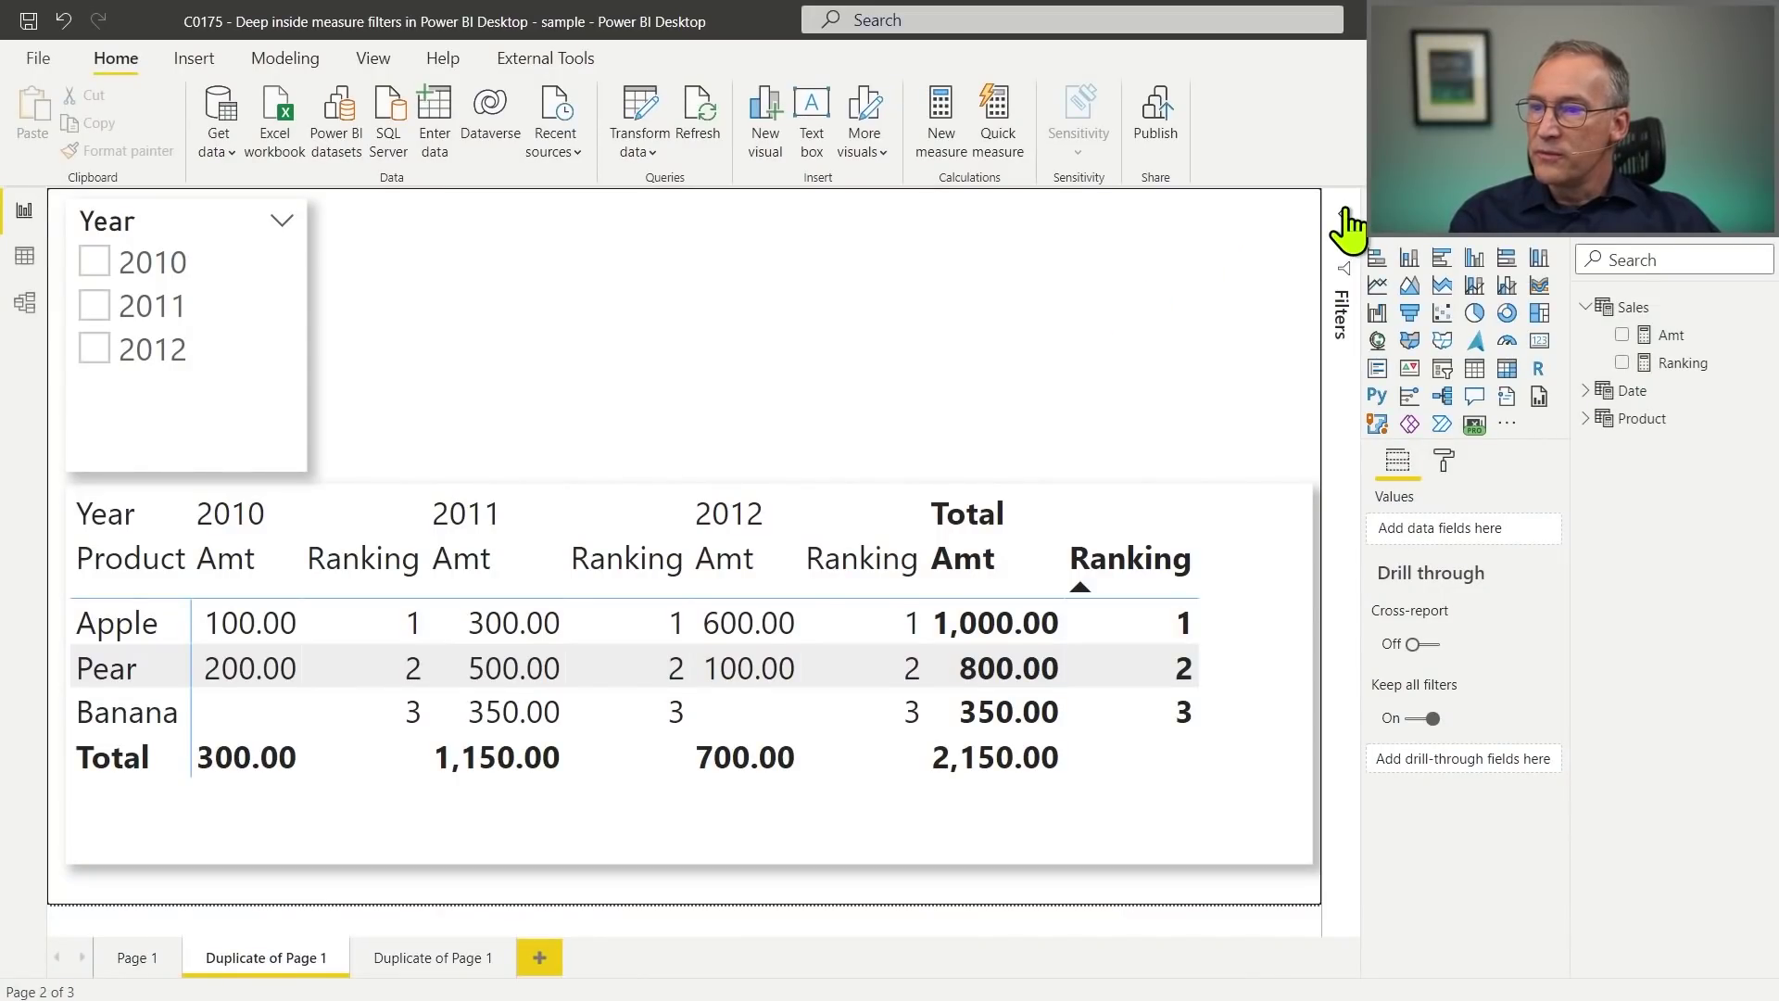
# Apply a visual-level filter to the matrix that keeps items whose Ranking is less than or equal to 2.
pyautogui.click(1344, 228)
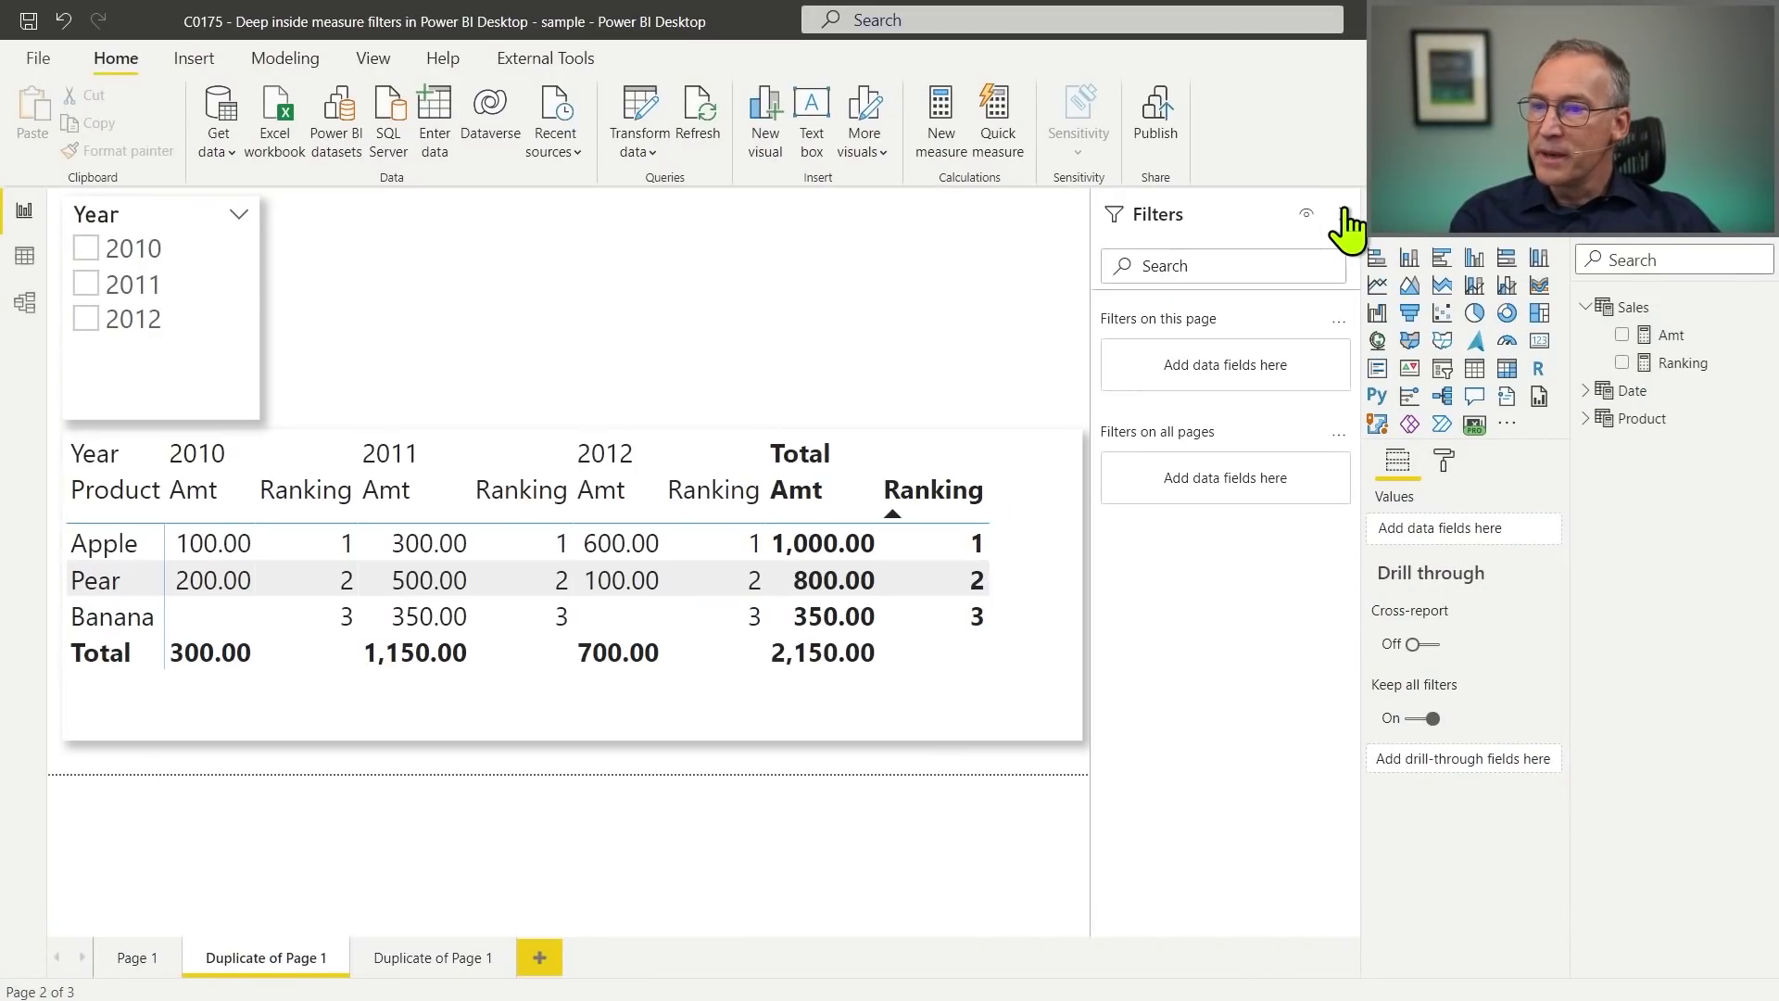
pyautogui.click(1034, 684)
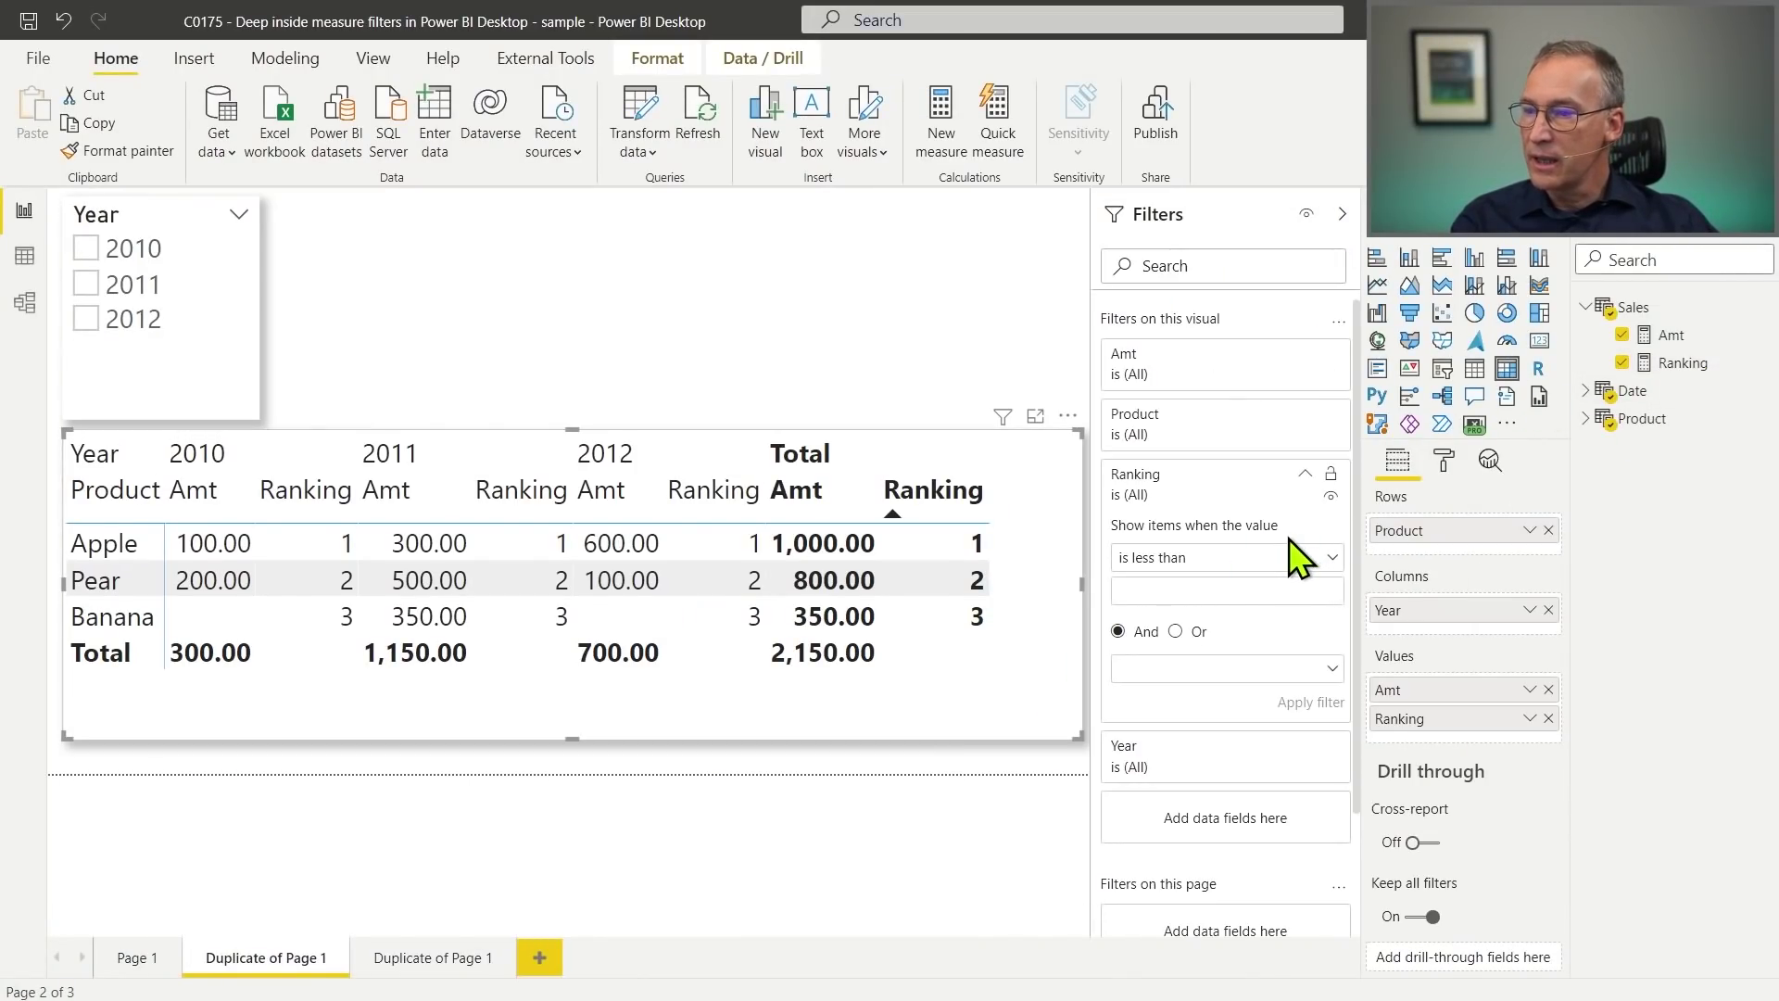
pyautogui.click(1207, 502)
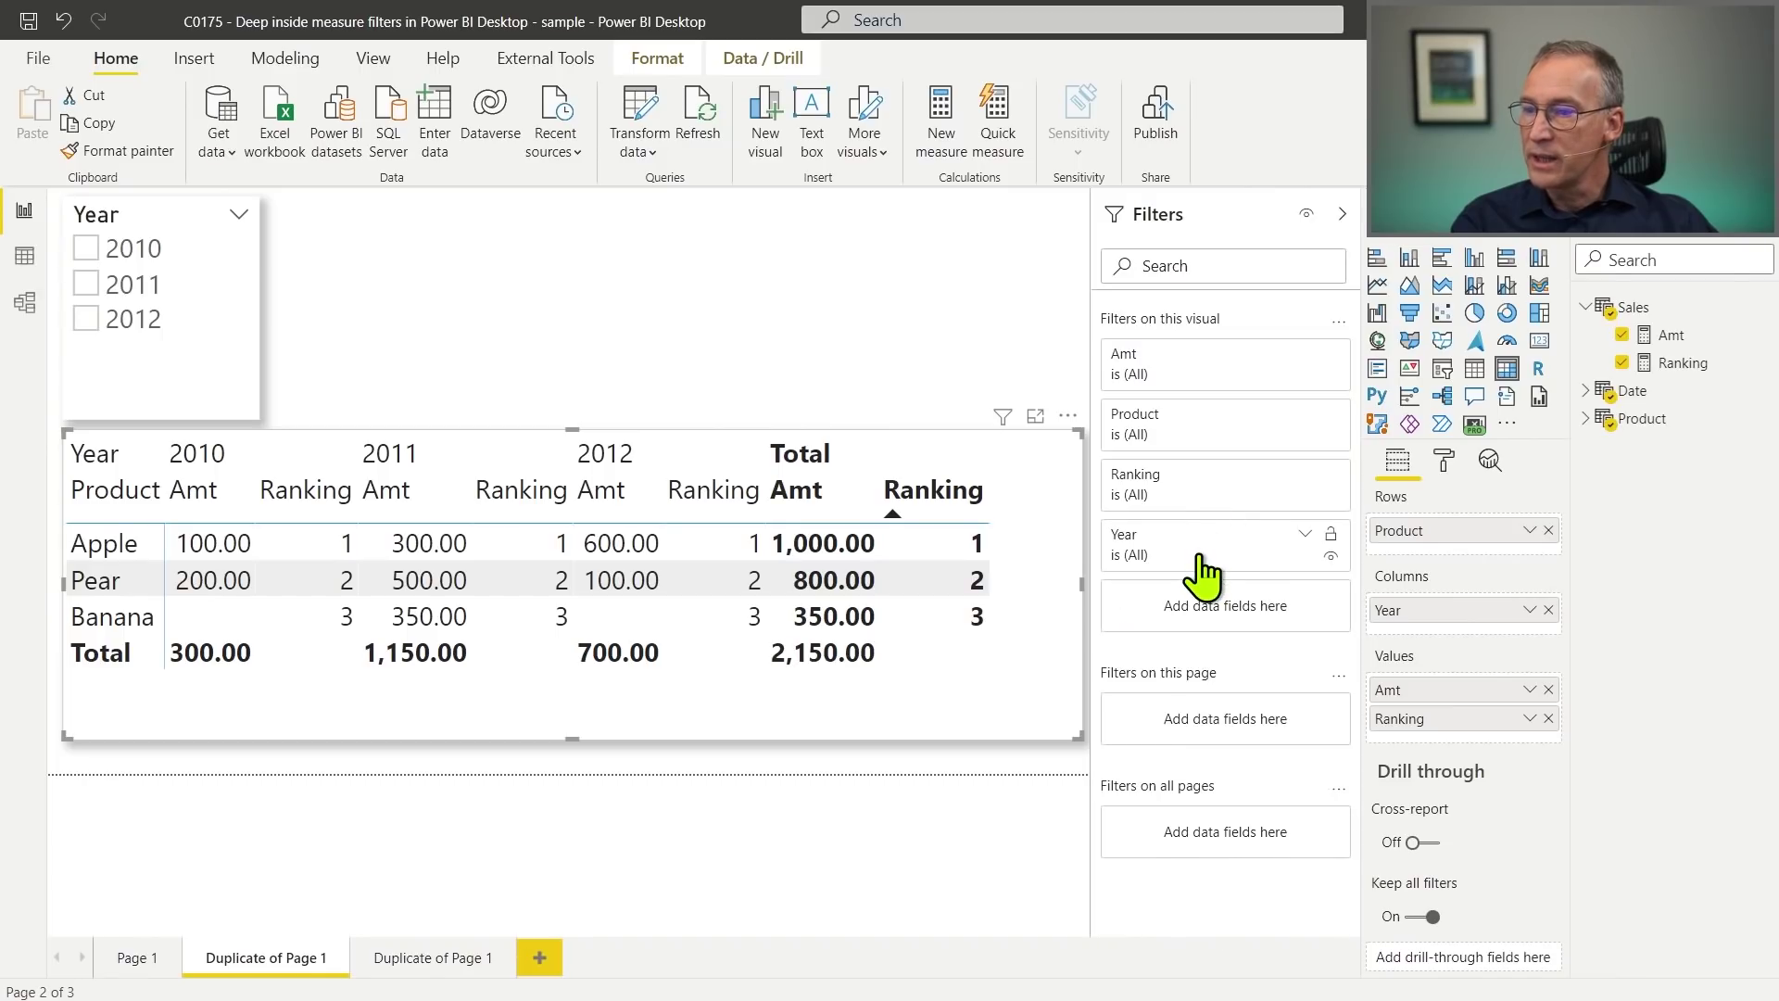
pyautogui.click(1199, 485)
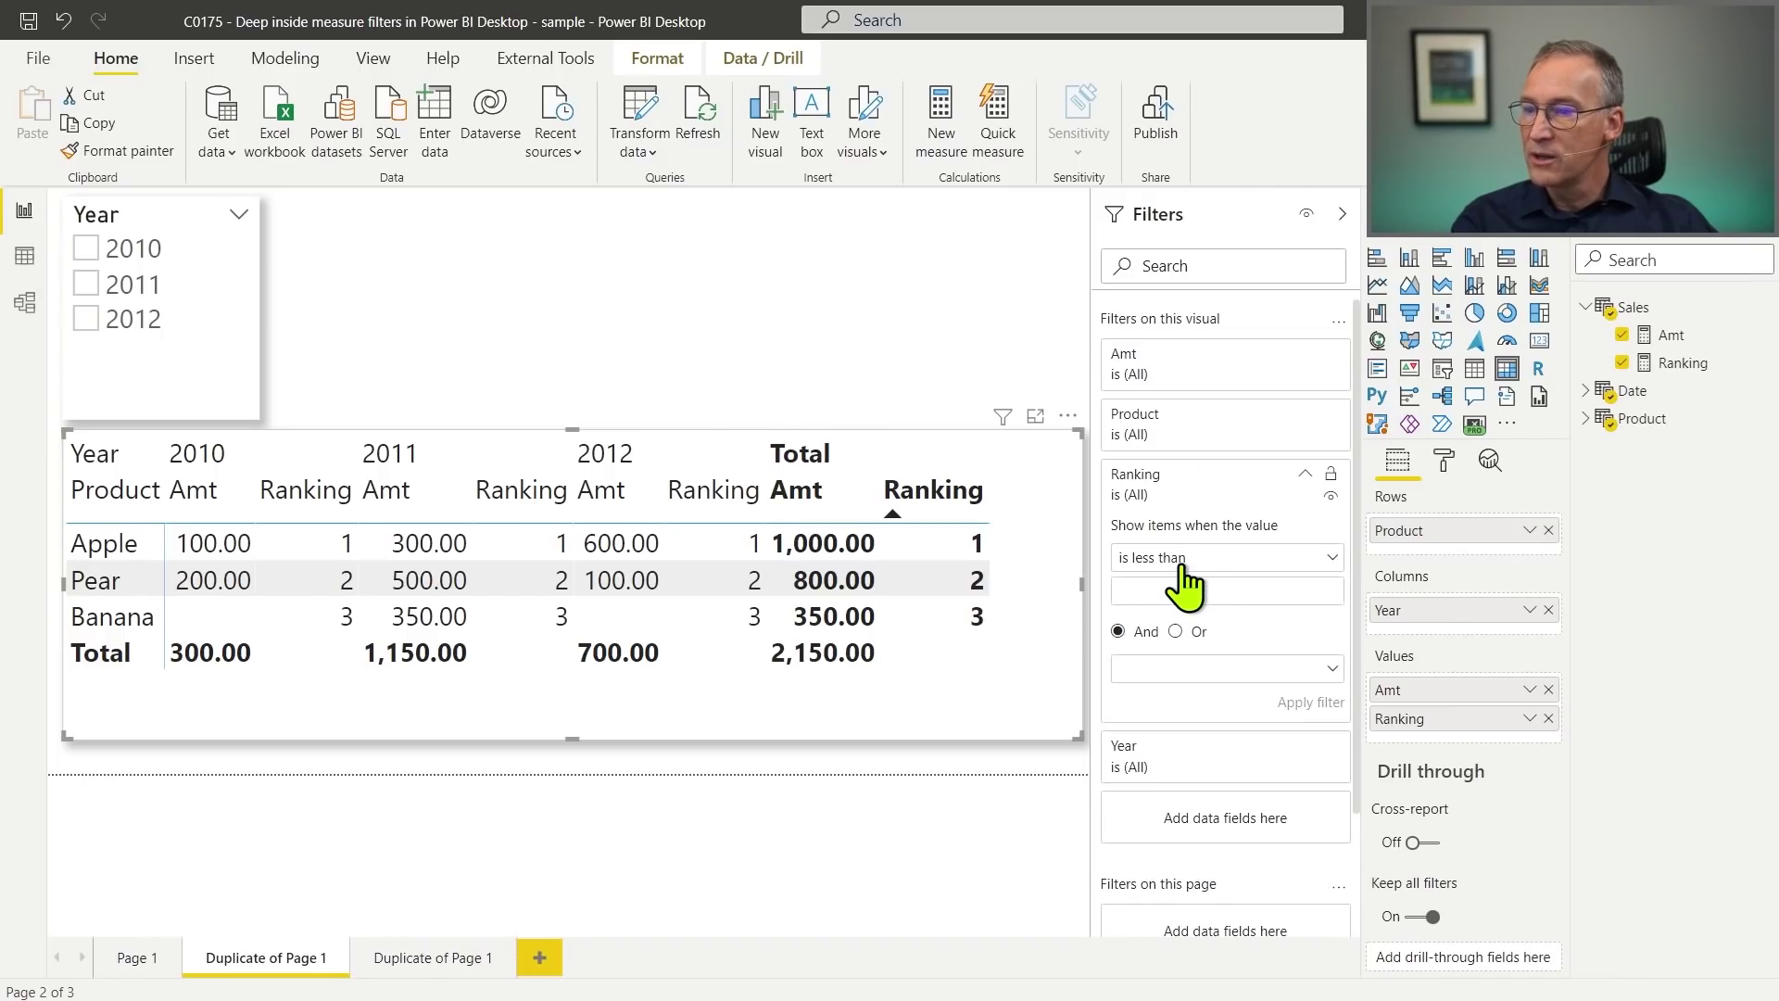
pyautogui.click(1182, 565)
pyautogui.click(1184, 614)
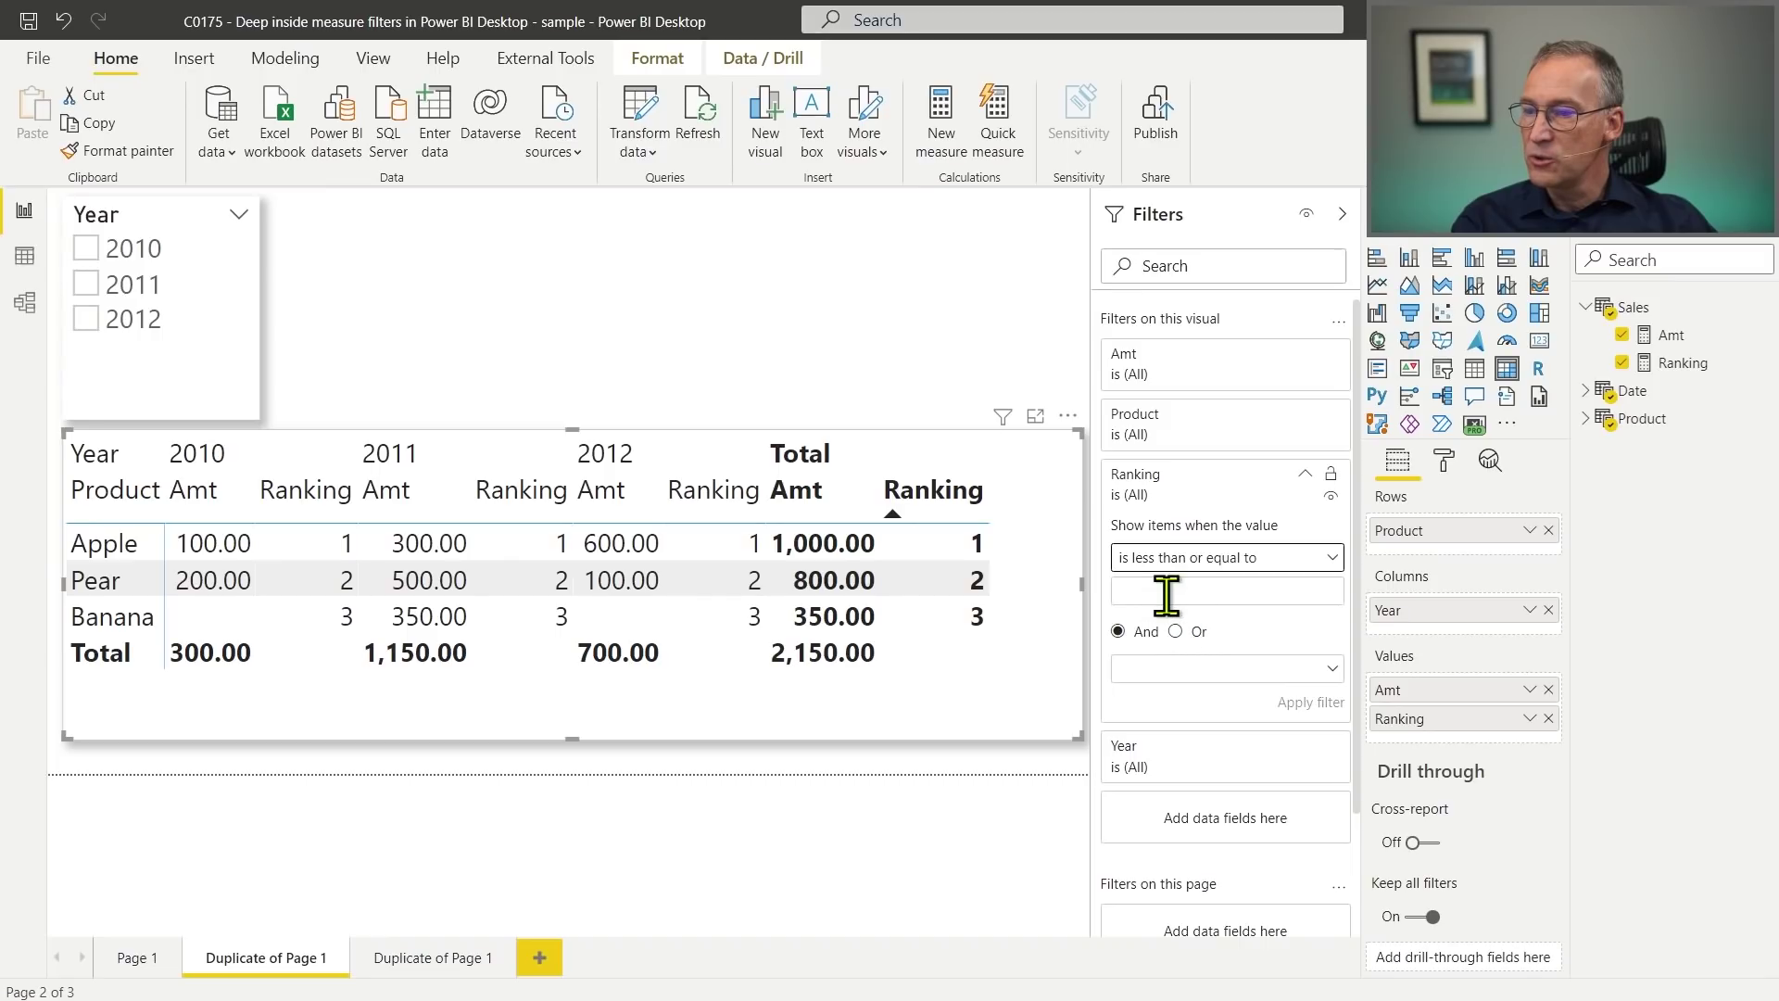
pyautogui.click(1166, 595)
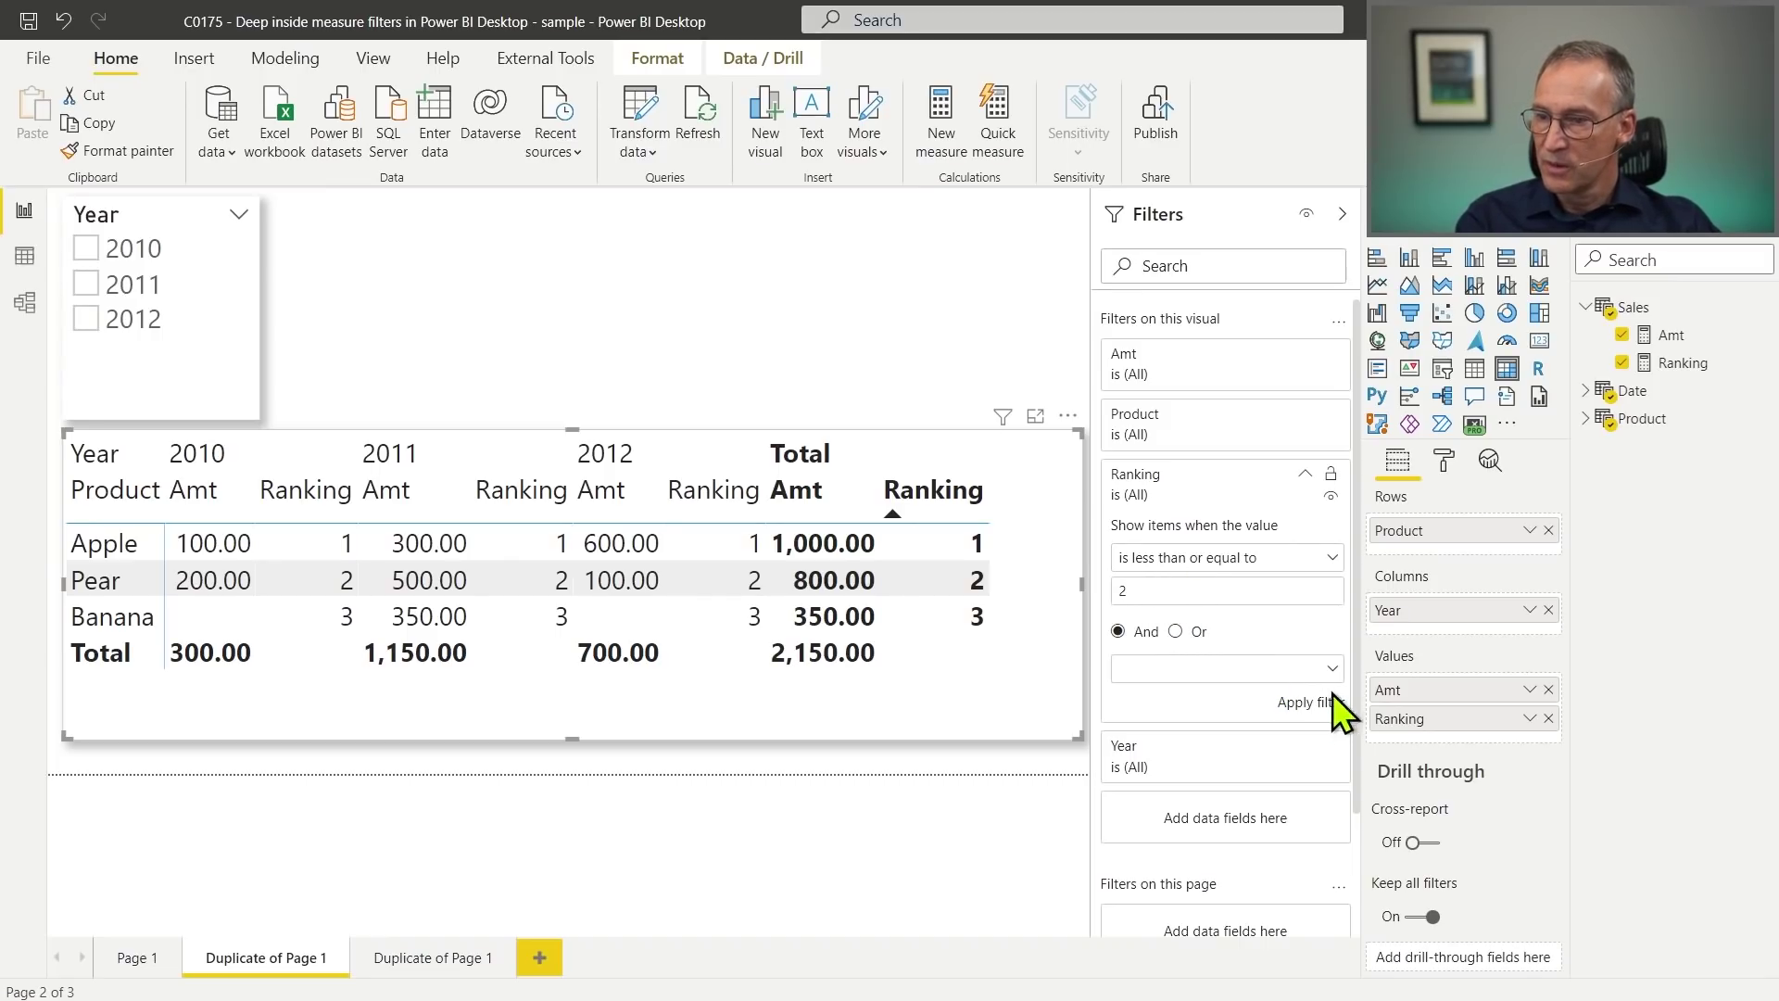
pyautogui.click(1332, 701)
pyautogui.click(746, 827)
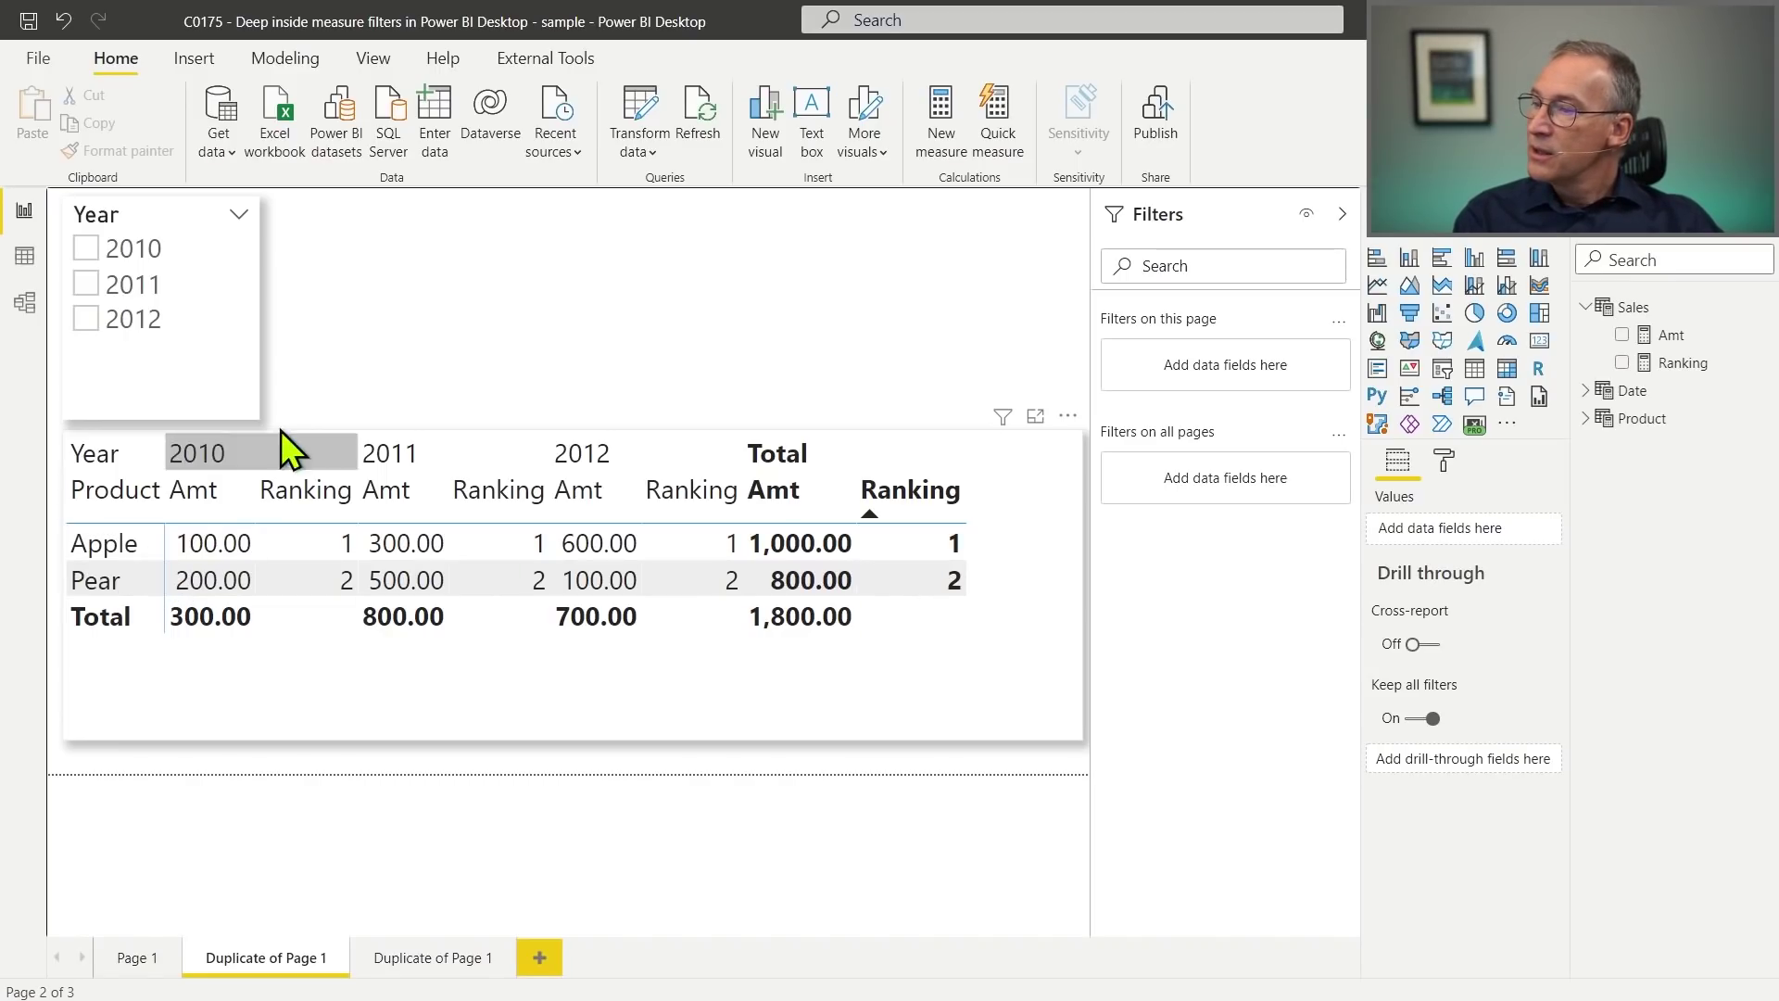
# Check the filtered matrix for year 2011, clear the year selection and reselect the matrix.
pyautogui.click(138, 292)
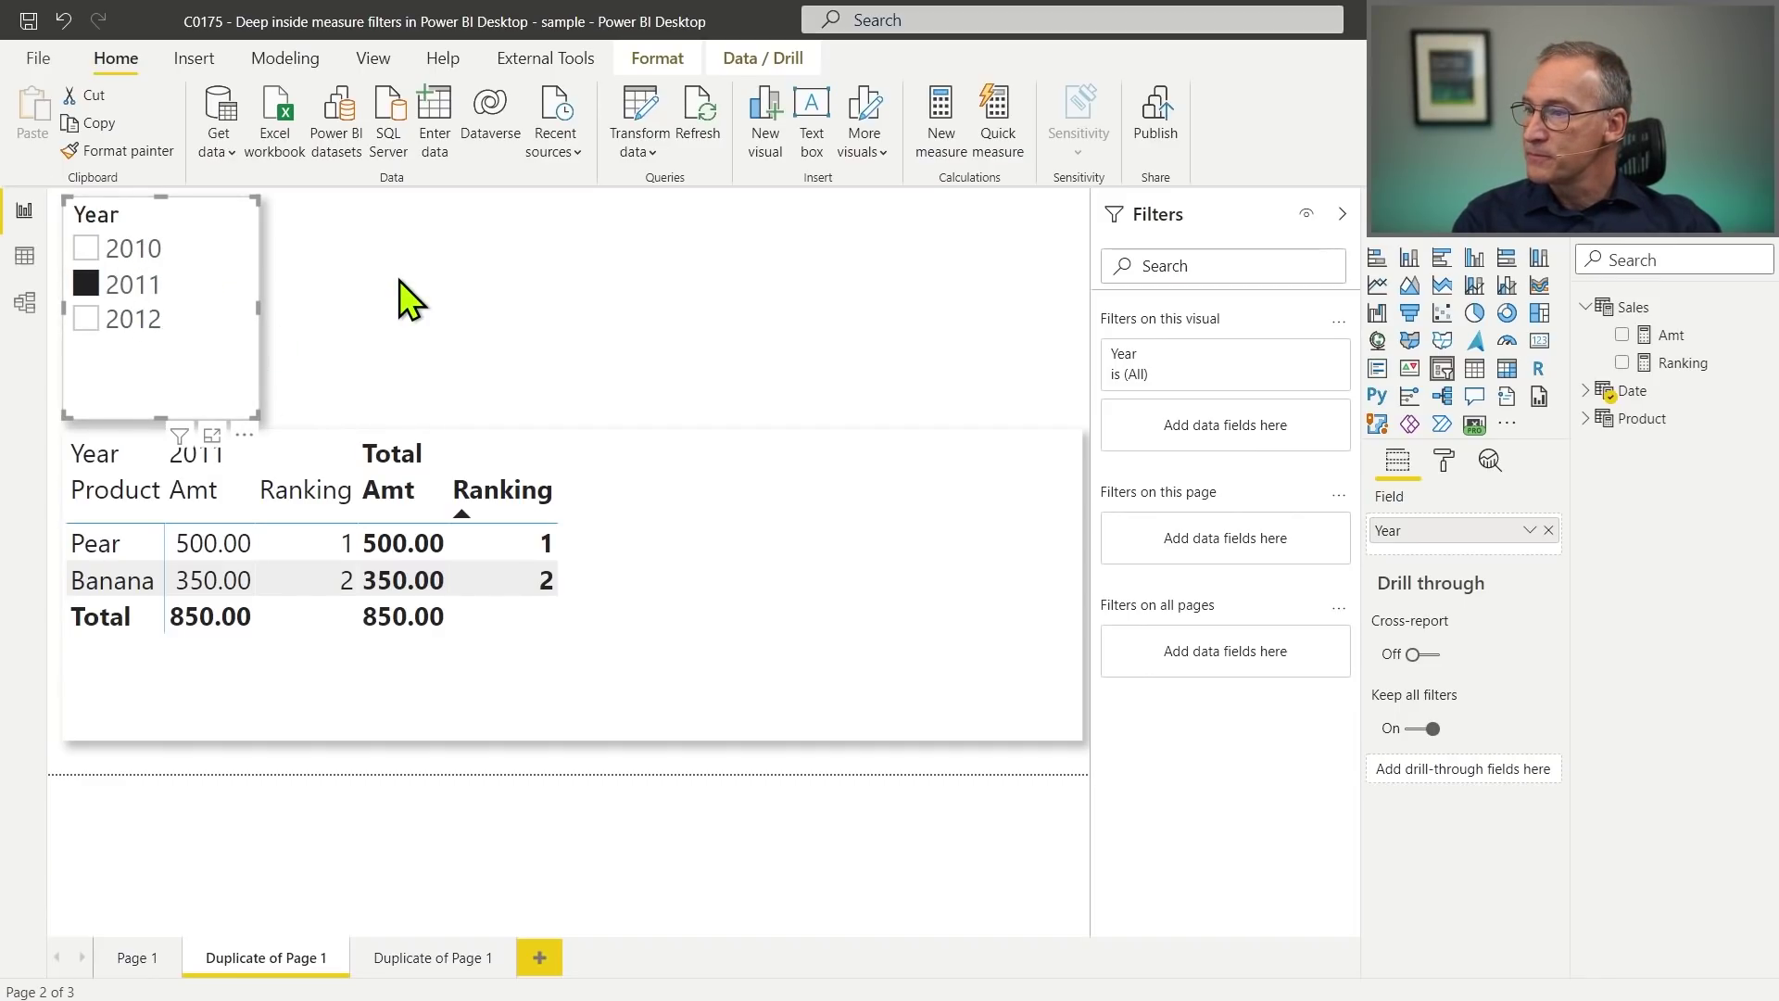
pyautogui.click(144, 287)
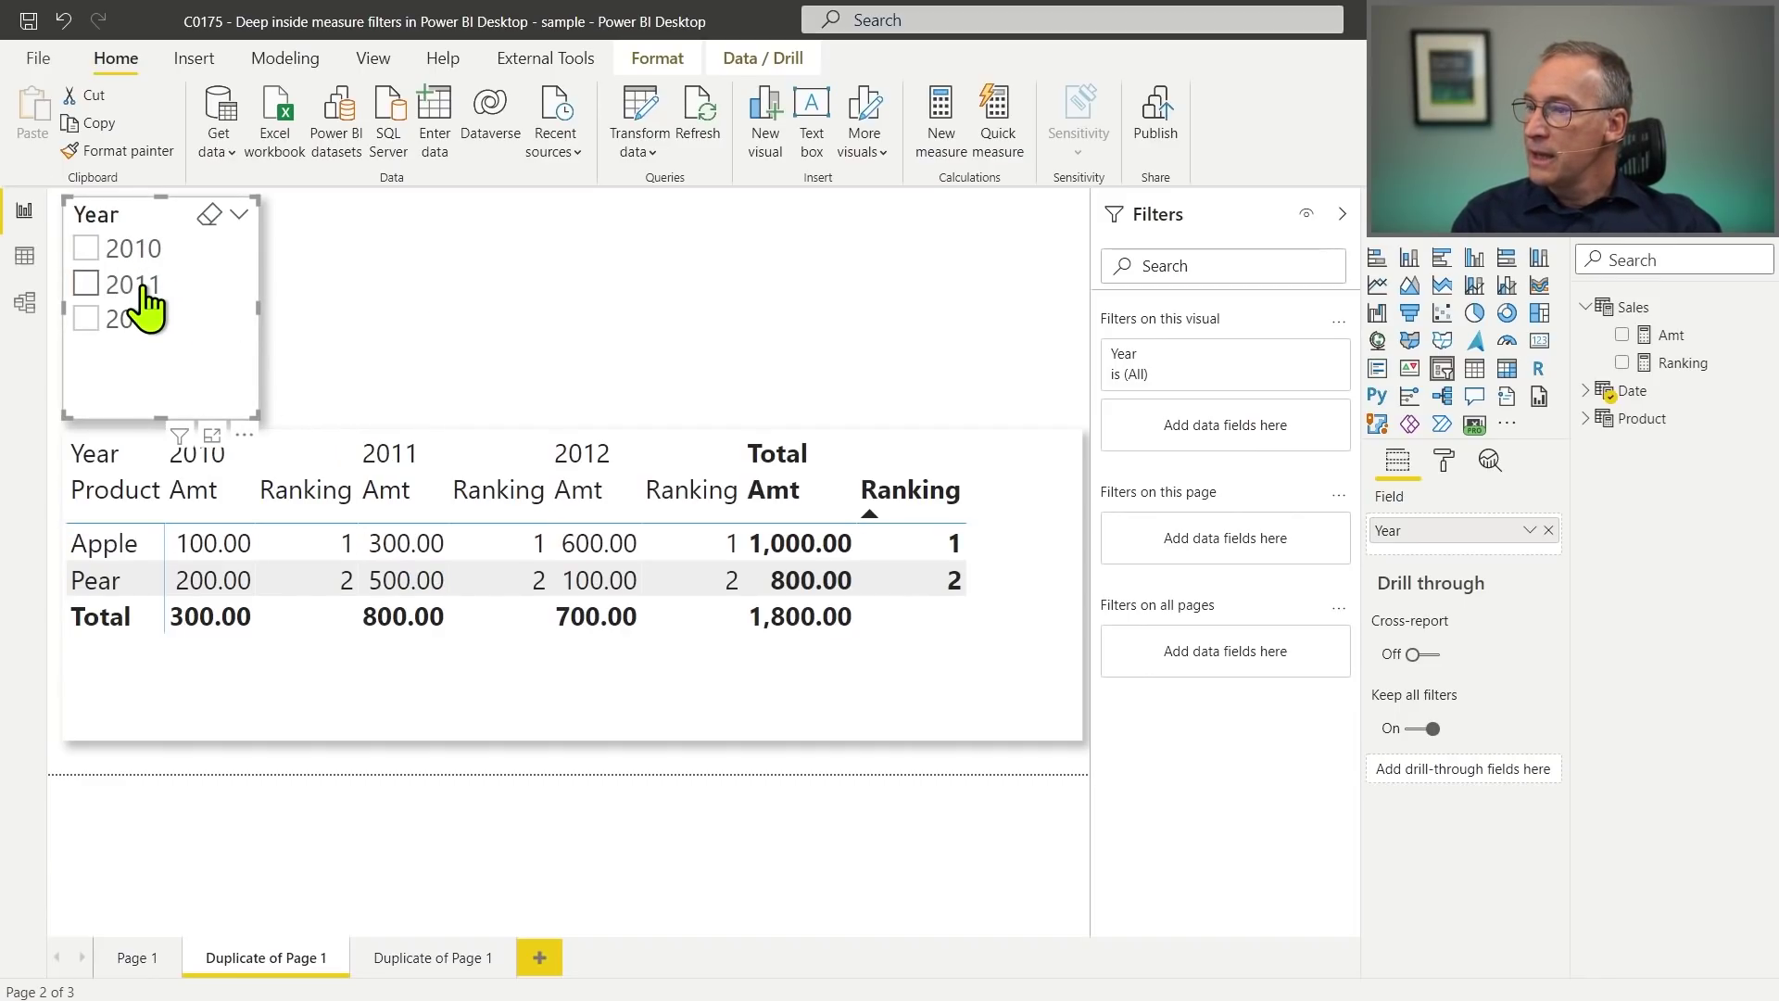
pyautogui.click(642, 701)
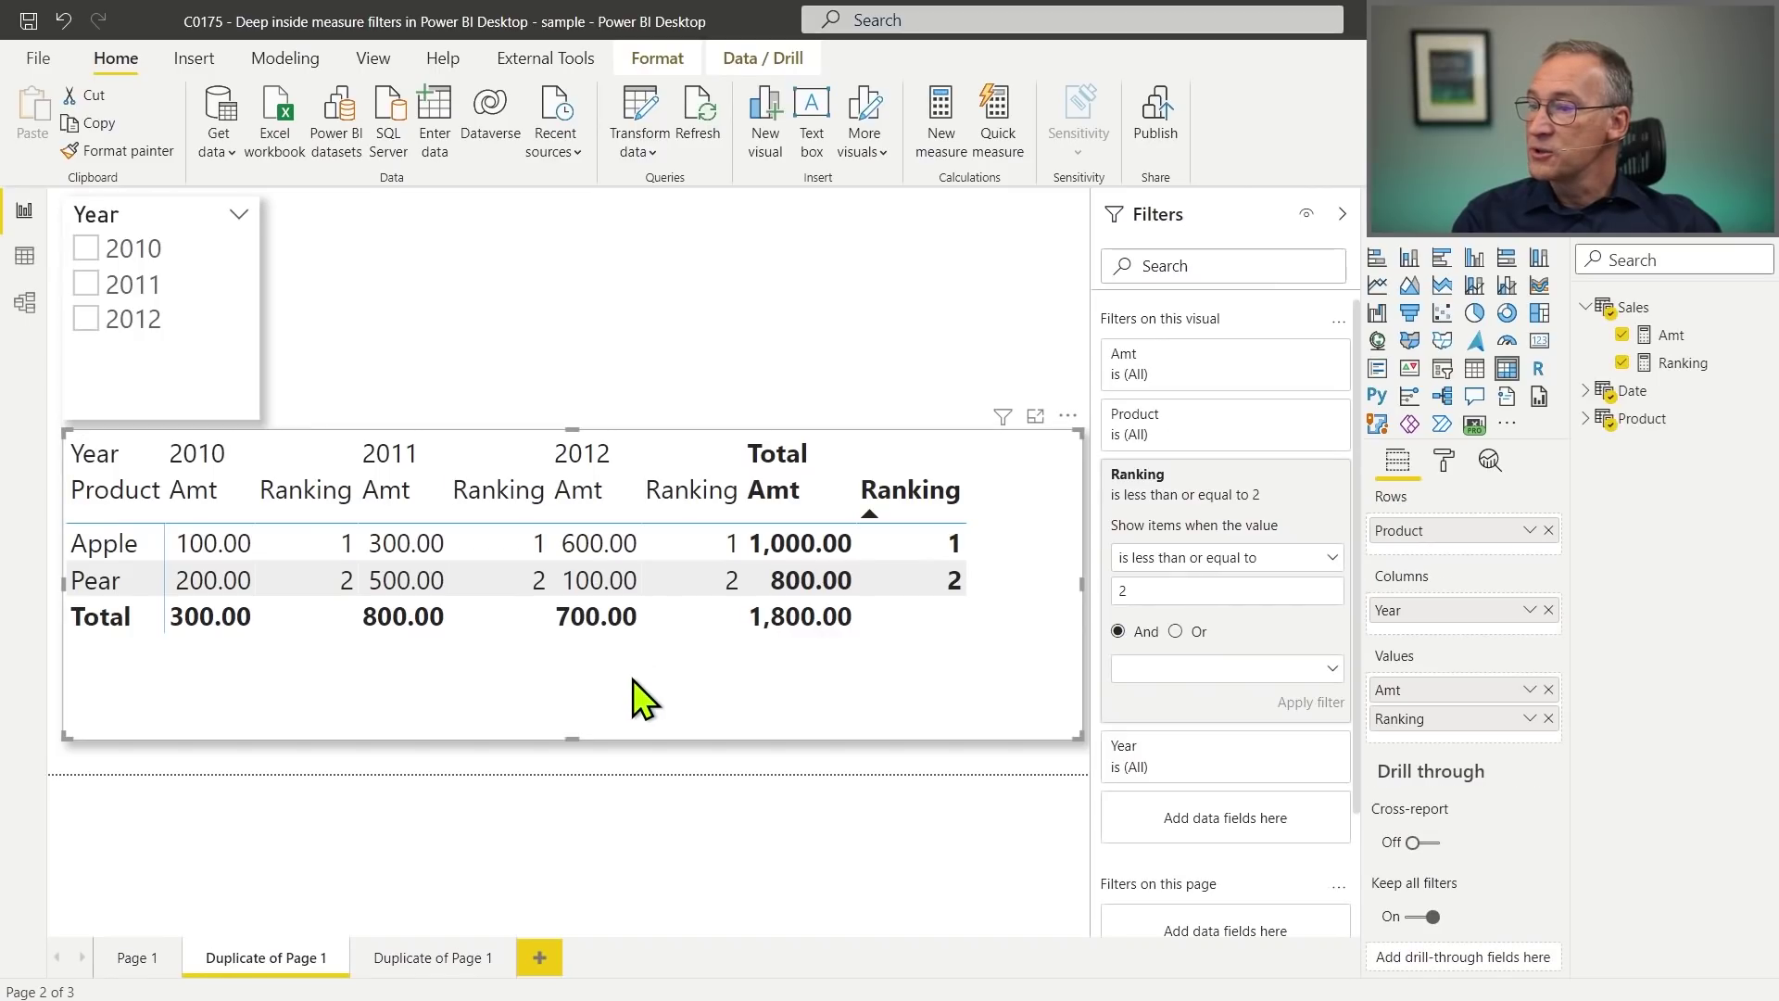
# Select both 2011 and 2010 in the Year slicer and reselect the matrix.
pyautogui.click(118, 284)
pyautogui.keyDown('ctrl'); pyautogui.click(124, 252); pyautogui.keyUp('ctrl')
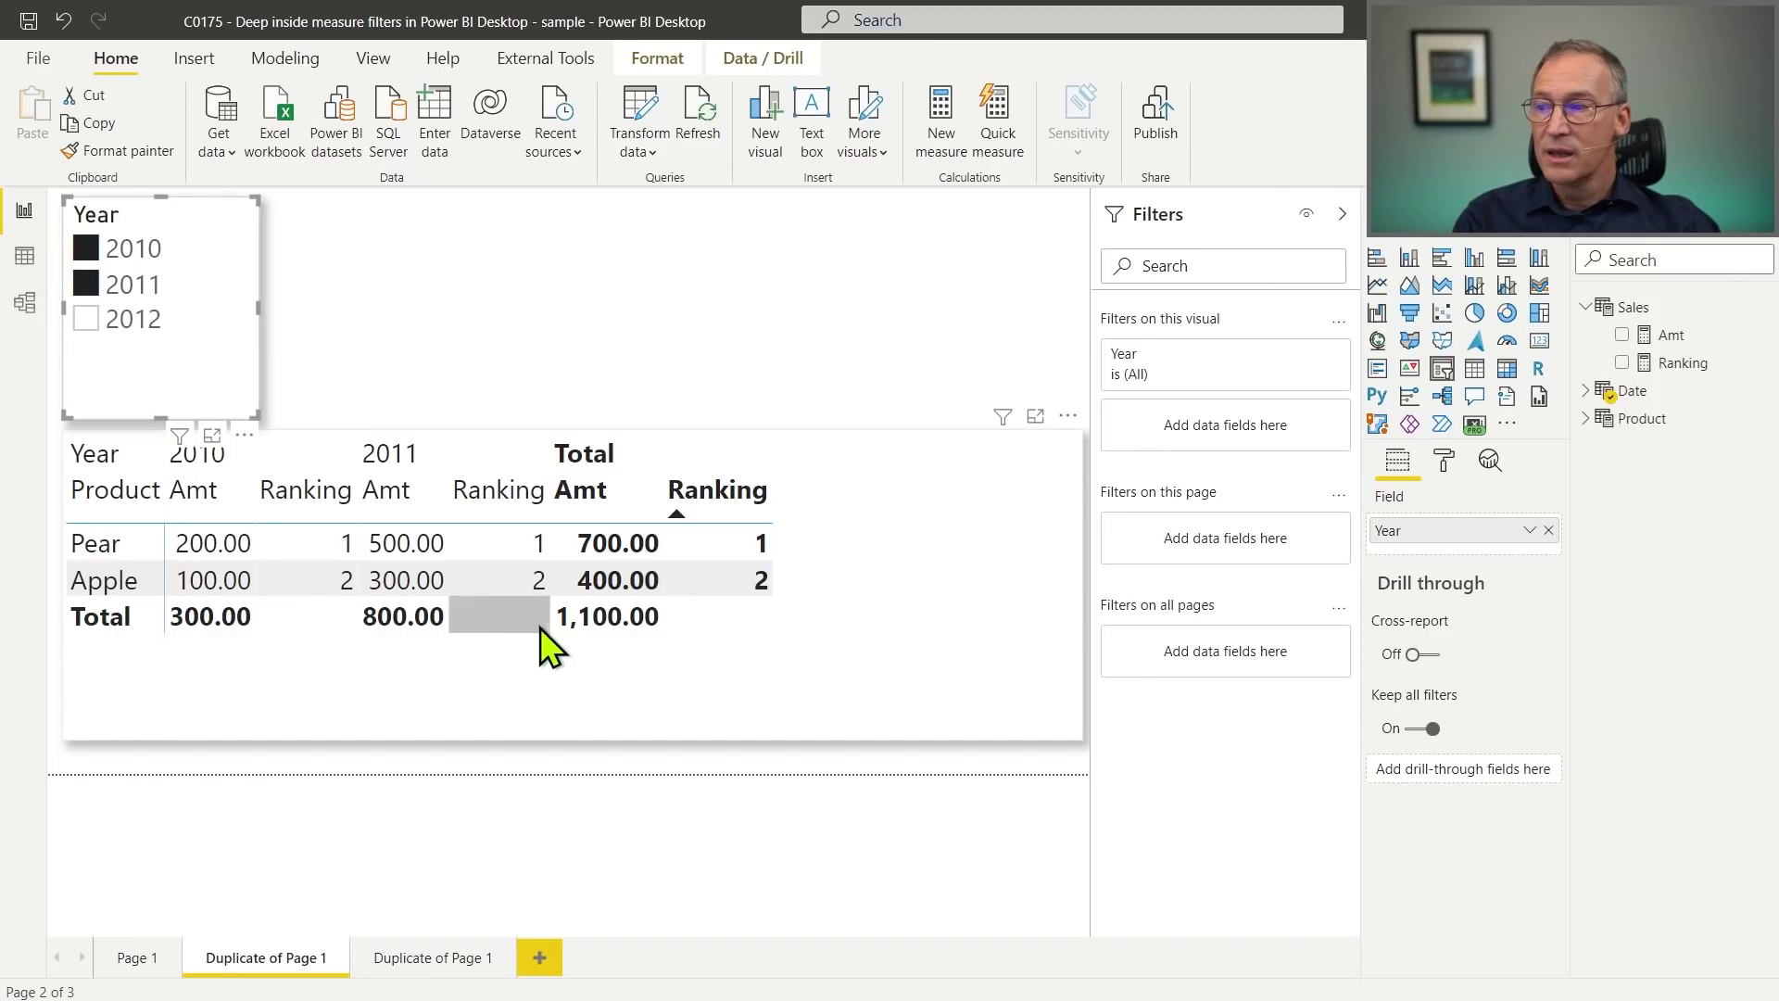
pyautogui.click(871, 693)
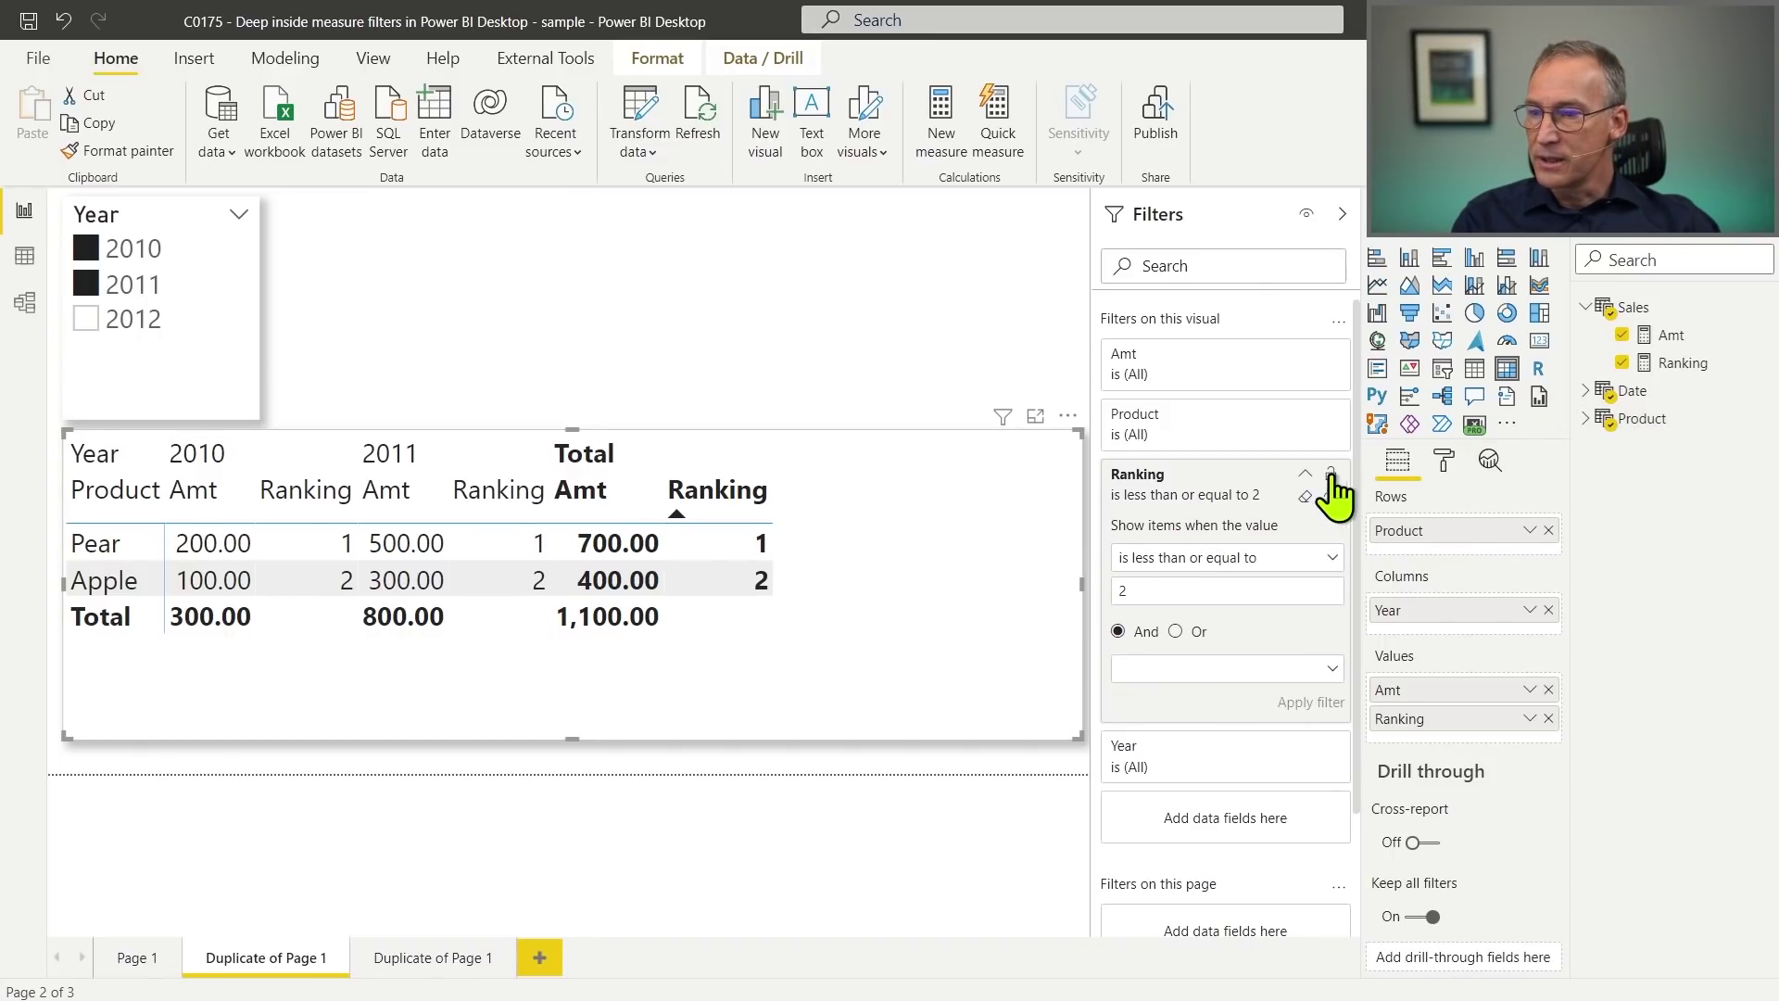
# Collapse the filter settings and compare the matrix products without and with Ranking by removing and re-adding the measure twice.
pyautogui.click(1342, 214)
pyautogui.click(1548, 718)
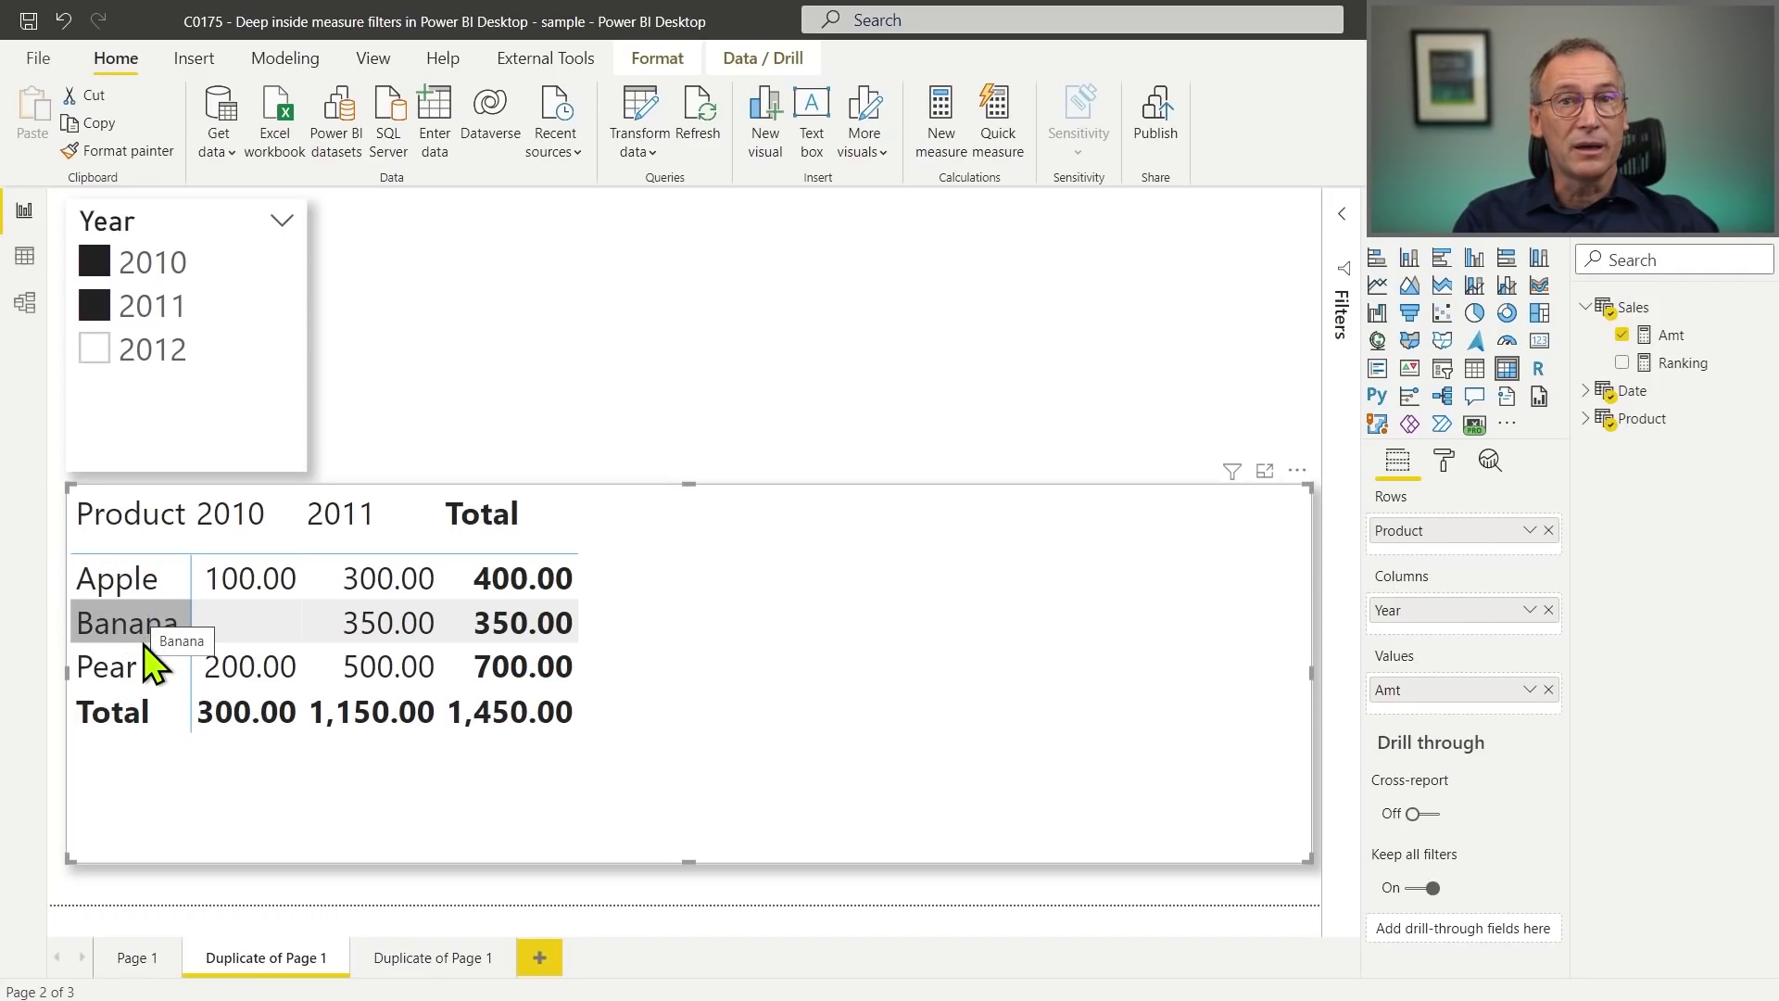
pyautogui.moveTo(1679, 366); pyautogui.dragTo(1054, 617)
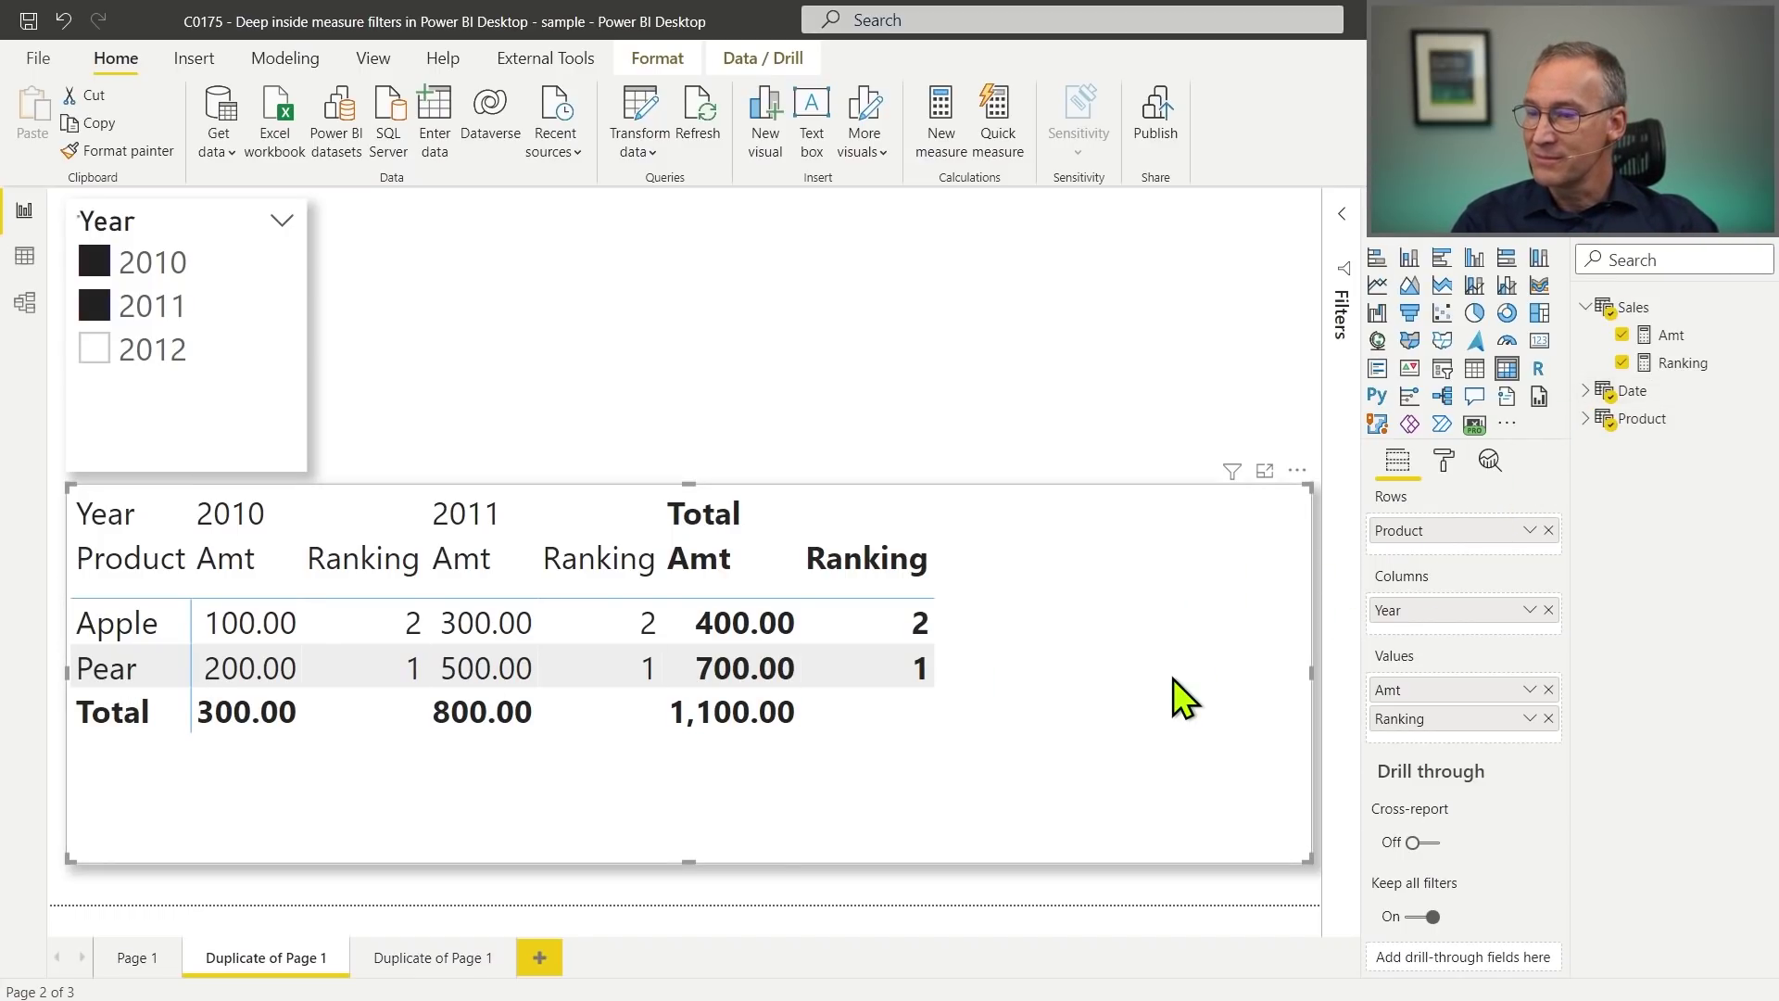
pyautogui.click(1548, 719)
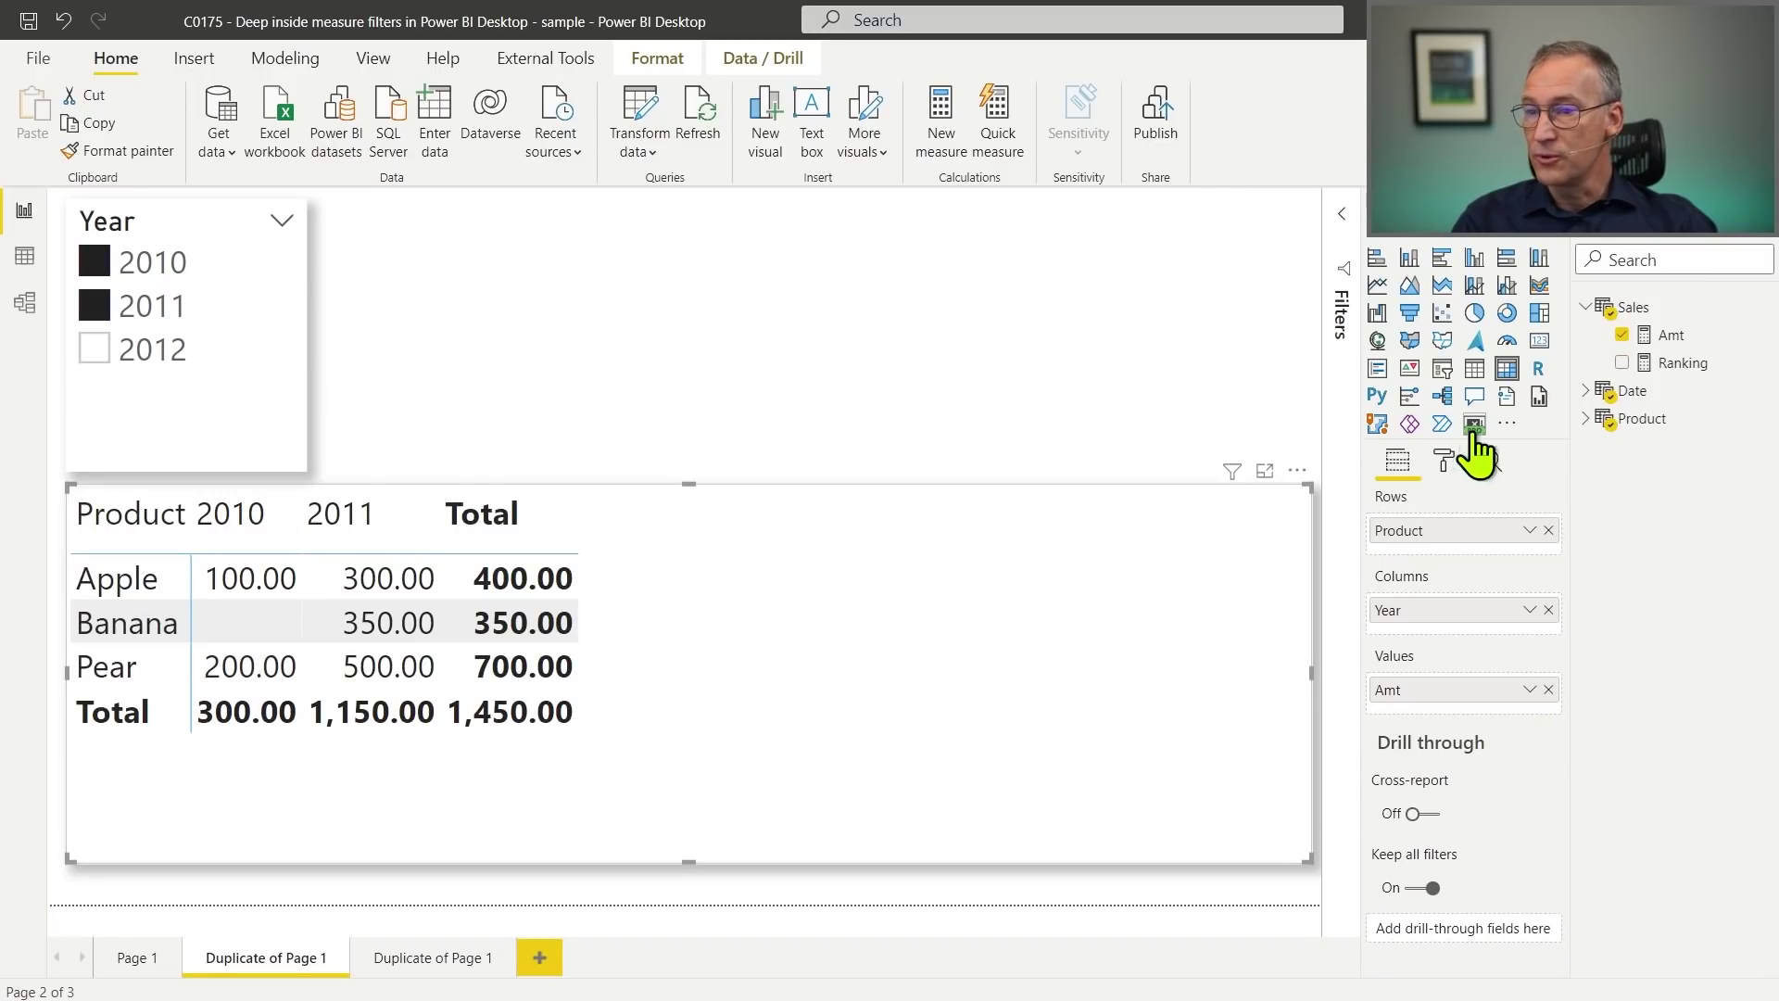
pyautogui.click(1621, 363)
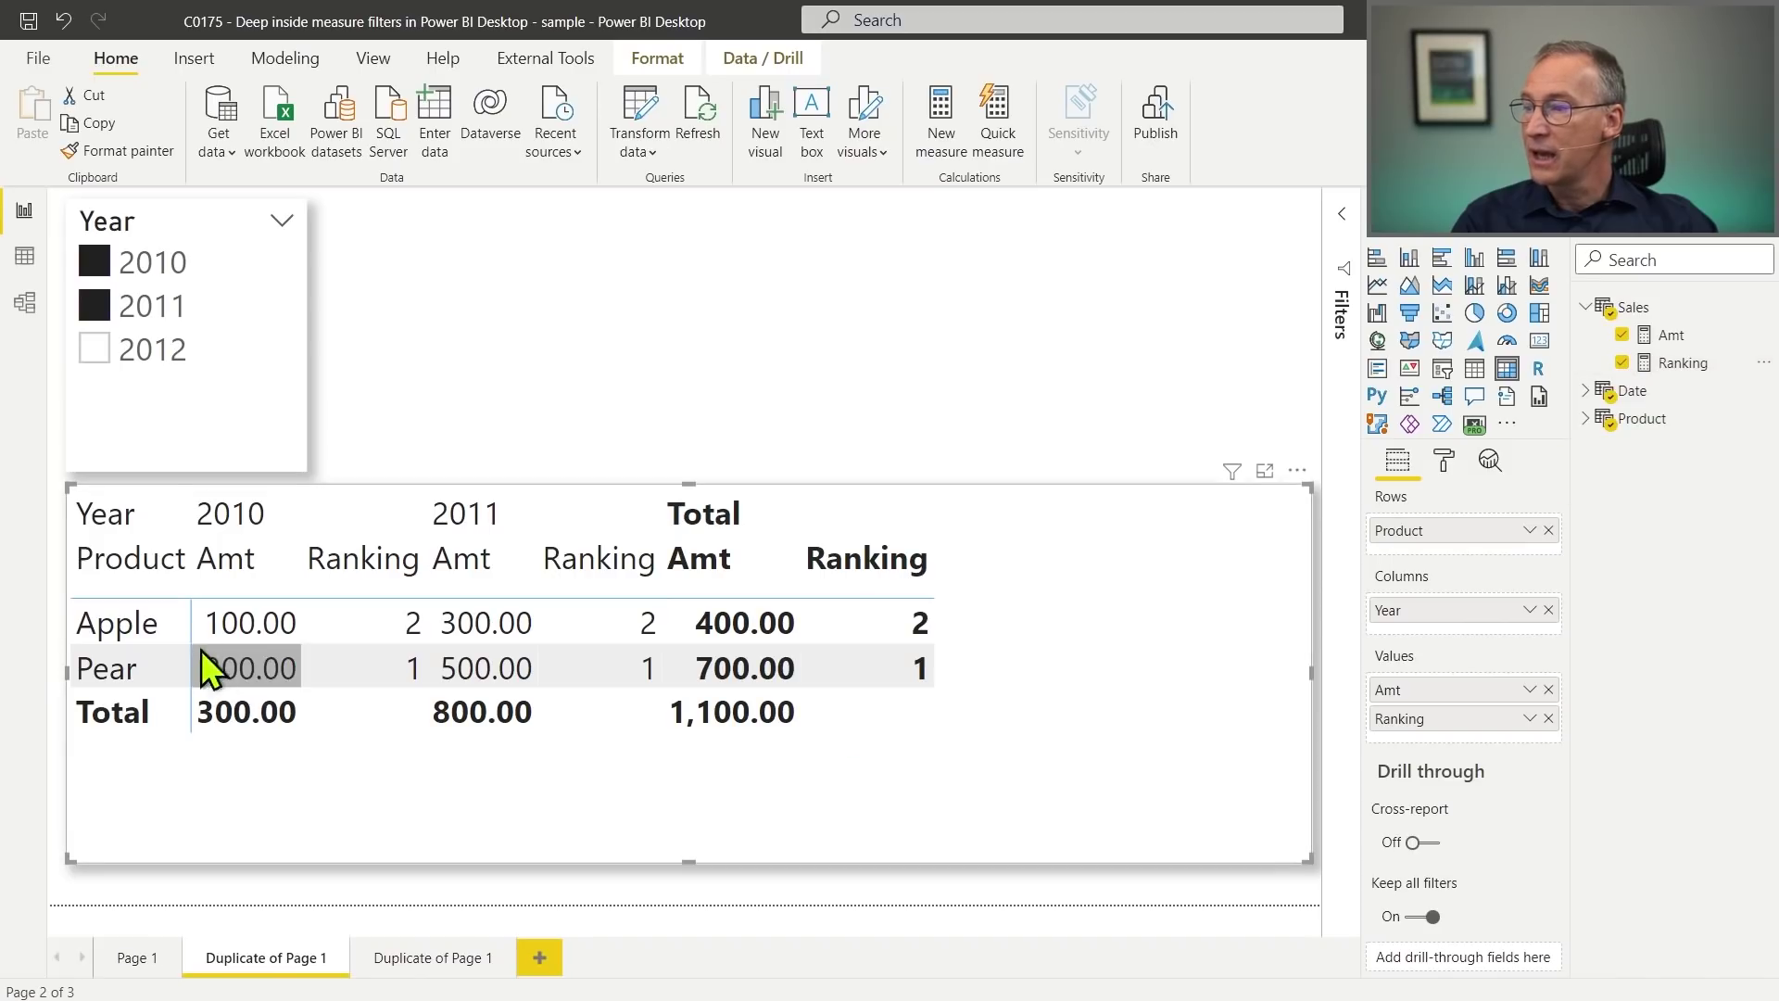